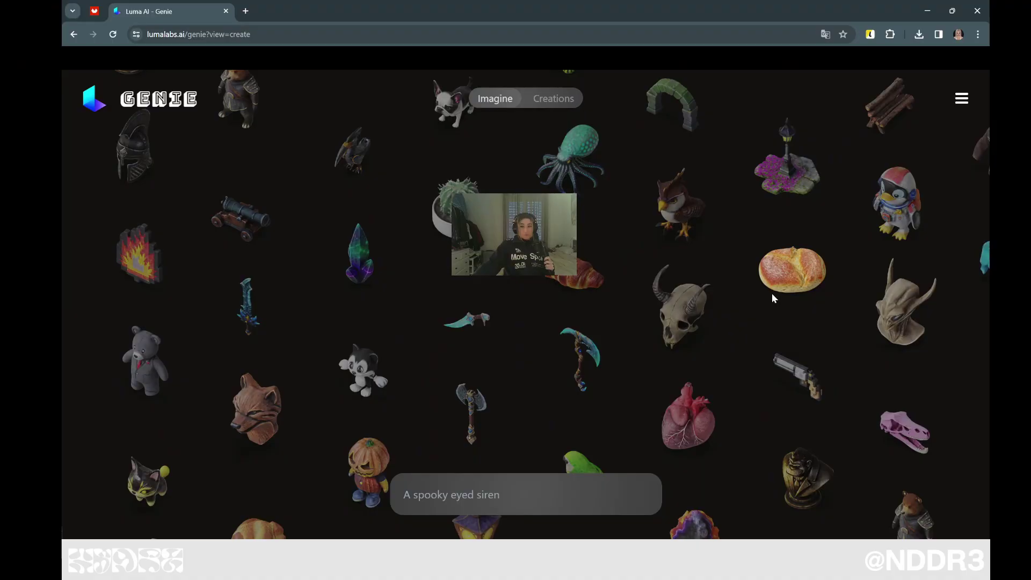
Browse community models, previewing the wolf carving and orbiting the black-and-white cat.
left_click(644, 354)
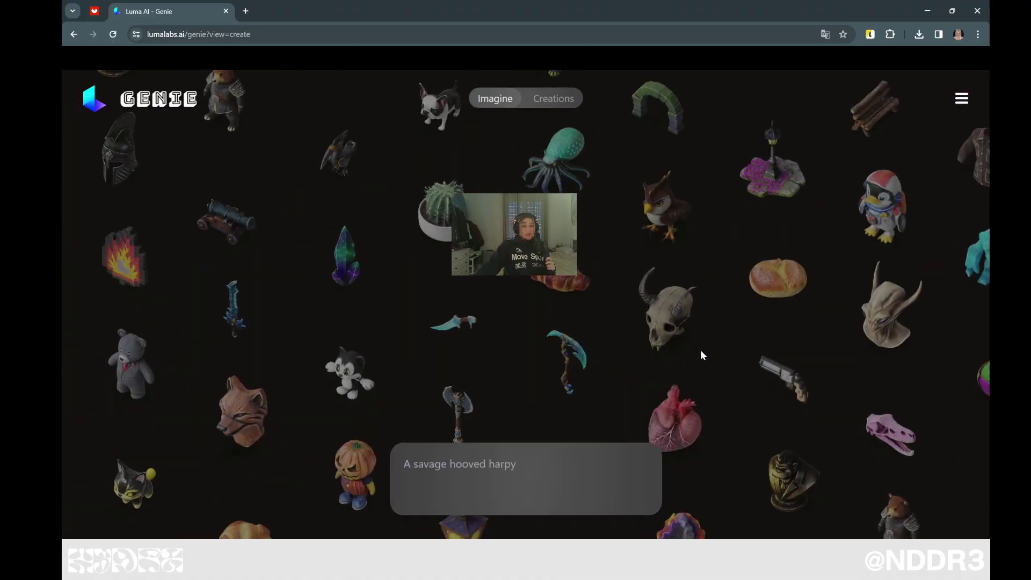
left_click(269, 426)
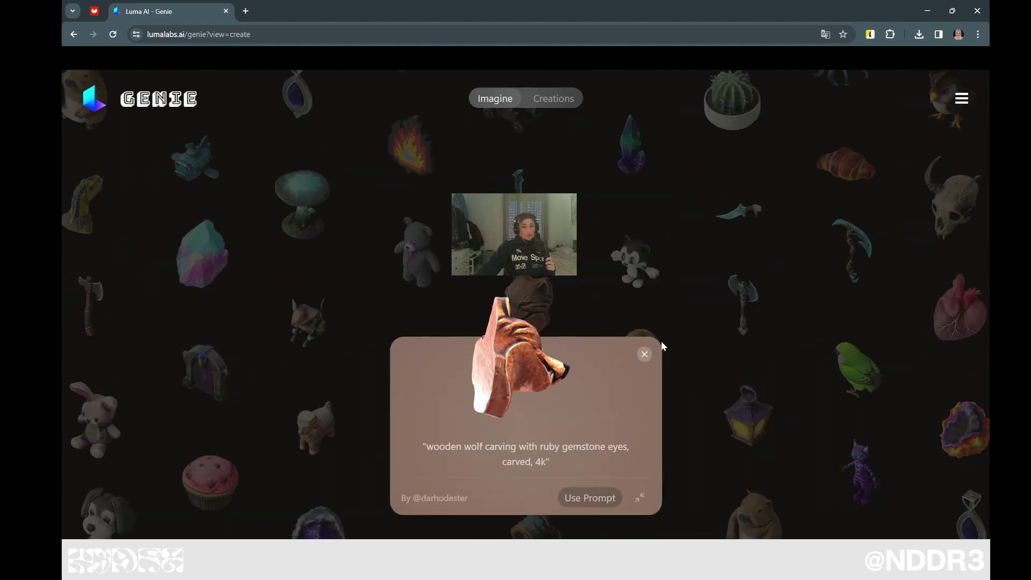
left_click(647, 277)
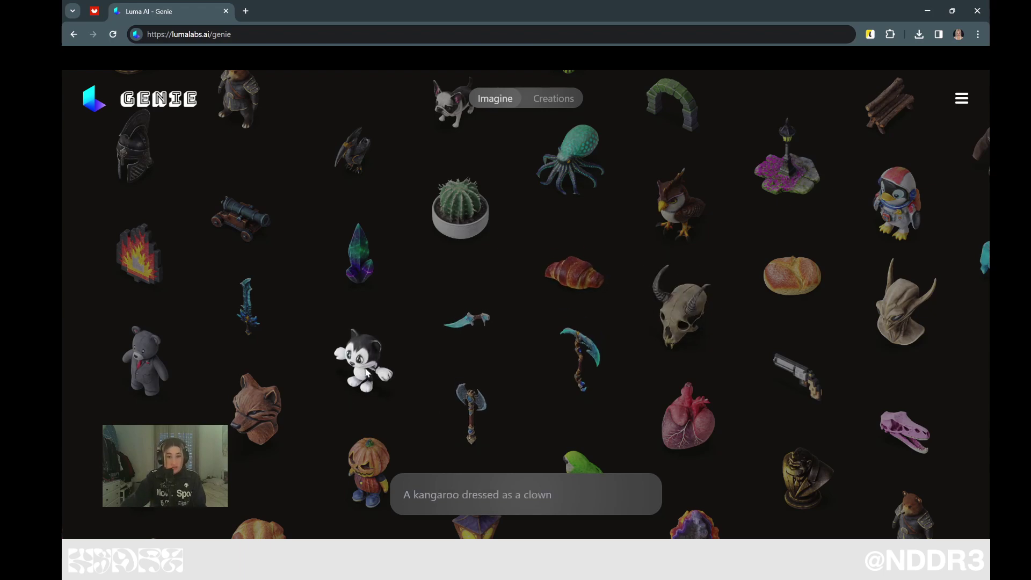
left_click(350, 382)
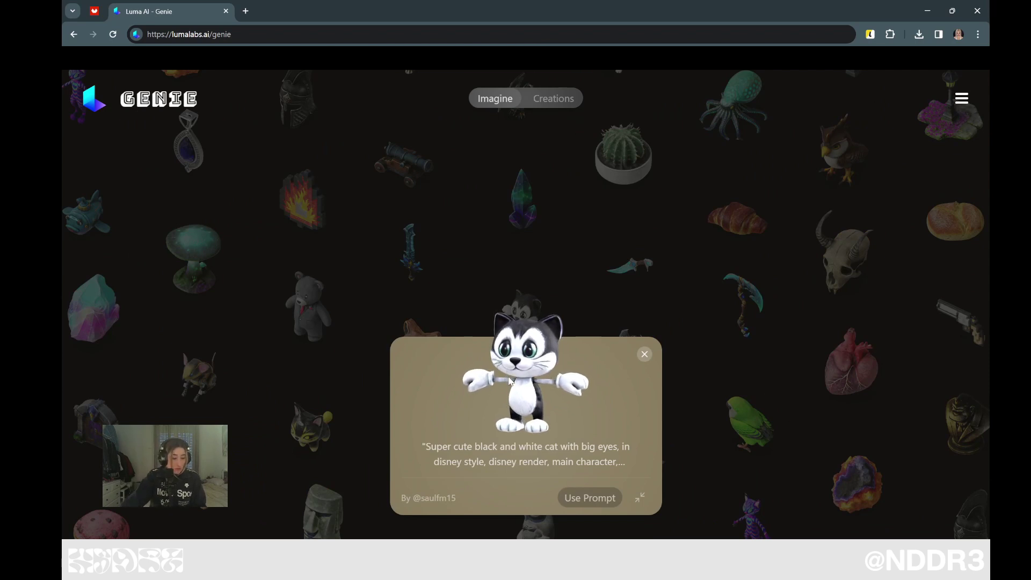
mouse_move(509, 381)
left_mouse_down()
mouse_move(442, 274)
mouse_move(530, 348)
mouse_move(571, 337)
left_mouse_up()
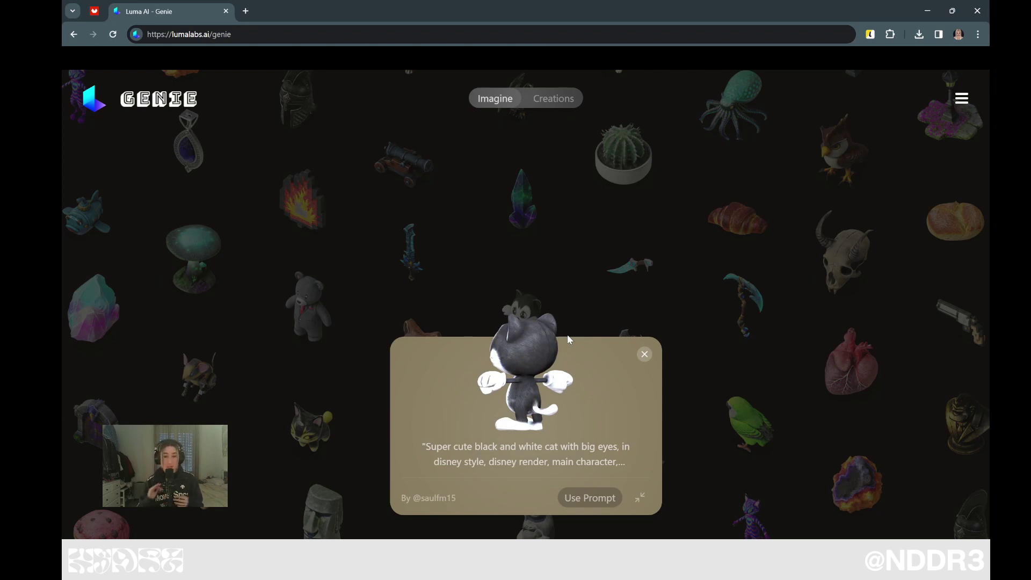
mouse_move(556, 357)
left_mouse_down()
mouse_move(613, 393)
mouse_move(547, 382)
left_mouse_up()
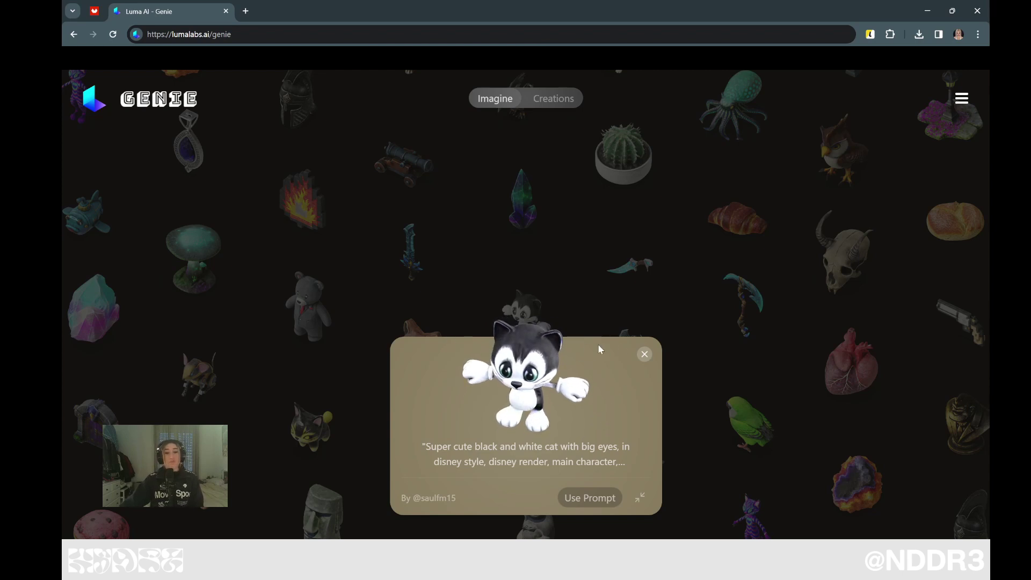
left_click(643, 354)
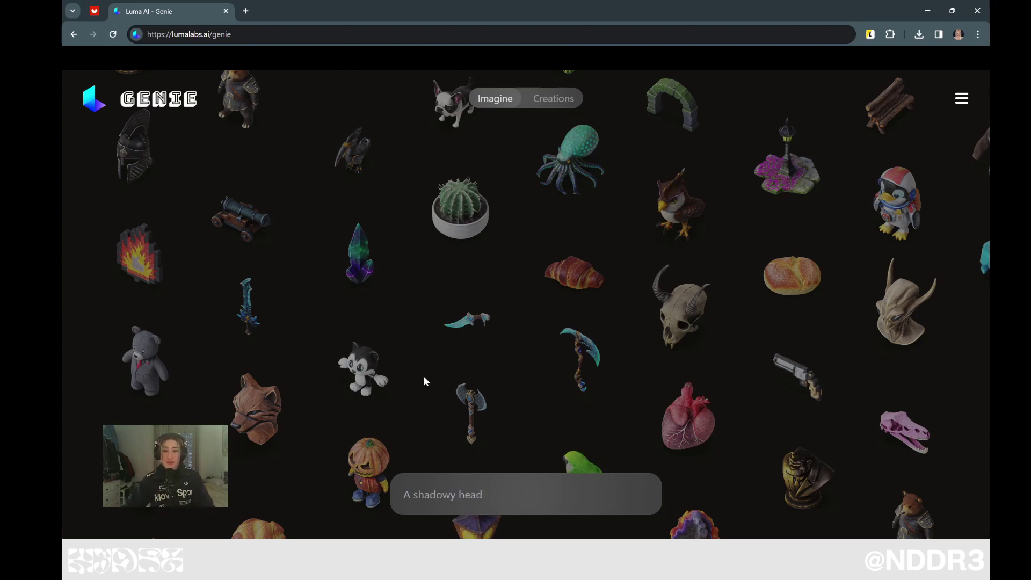
Preview the gothic lamp post and French bulldog prompts, then clear the reused bulldog prompt.
left_click(474, 498)
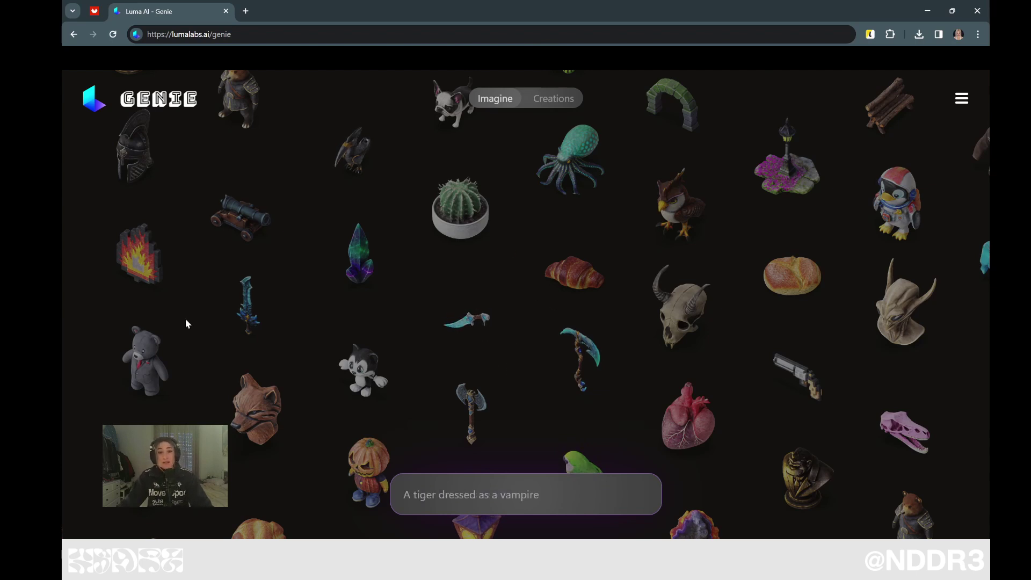
left_click(796, 180)
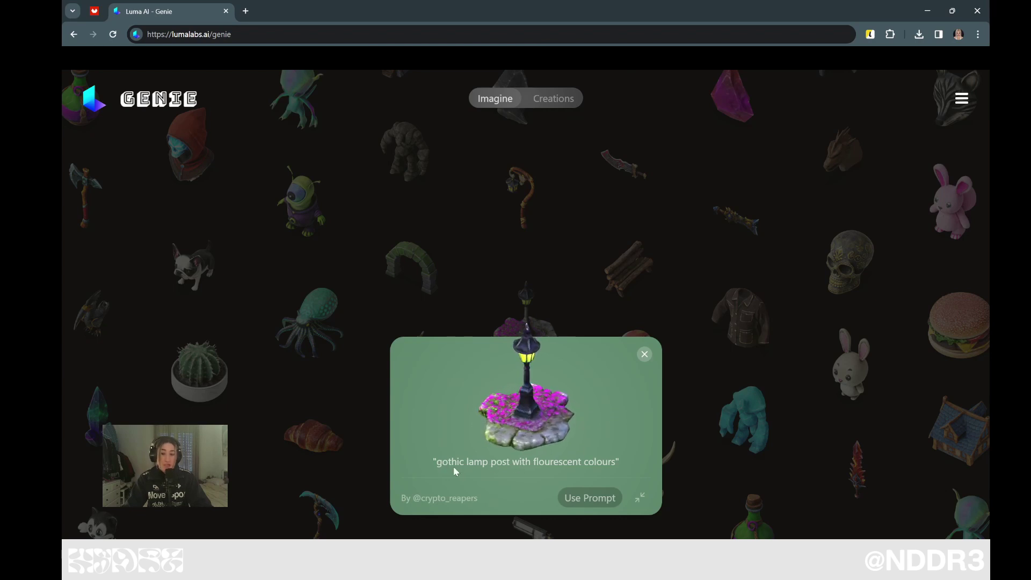
left_click(644, 358)
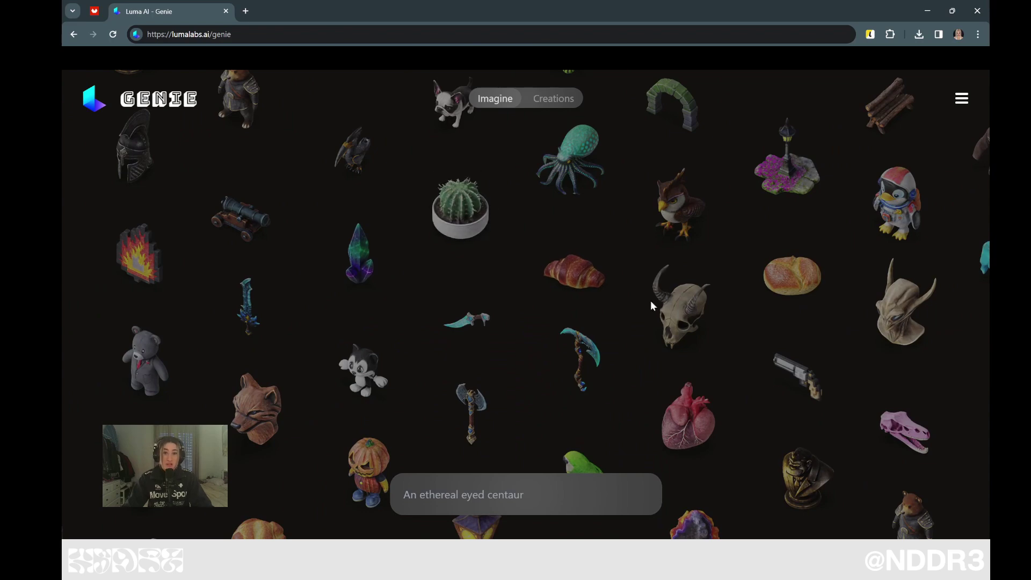
left_click(445, 111)
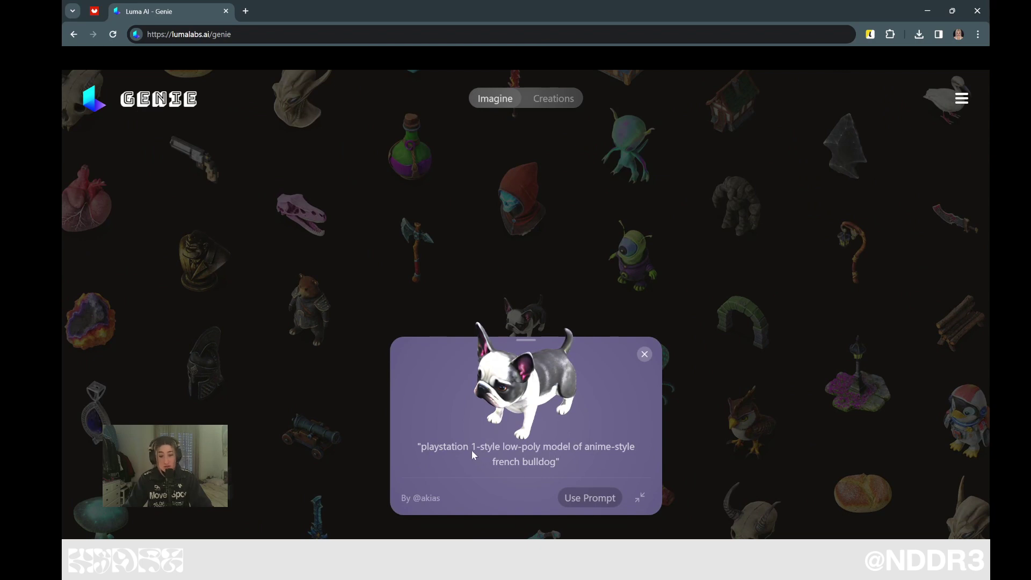
left_click(595, 502)
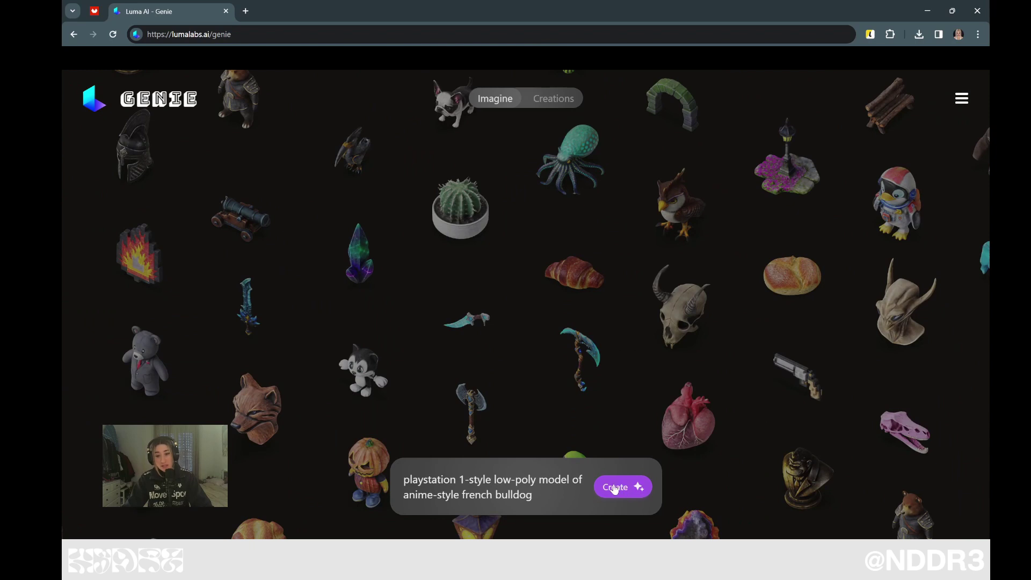
left_click(615, 487)
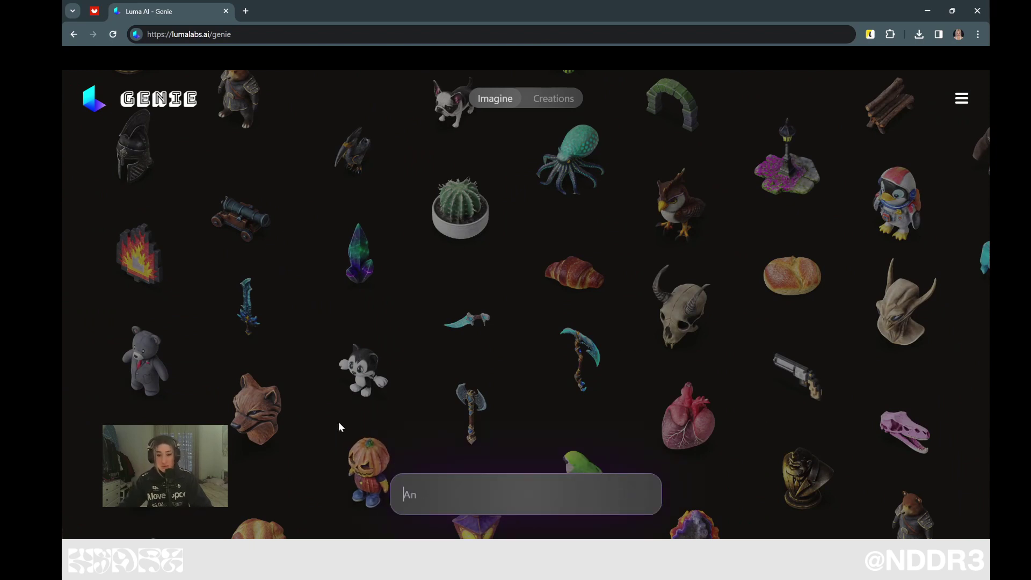
Generate models from the prompt 'flower plush pink toy'.
left_click(430, 502)
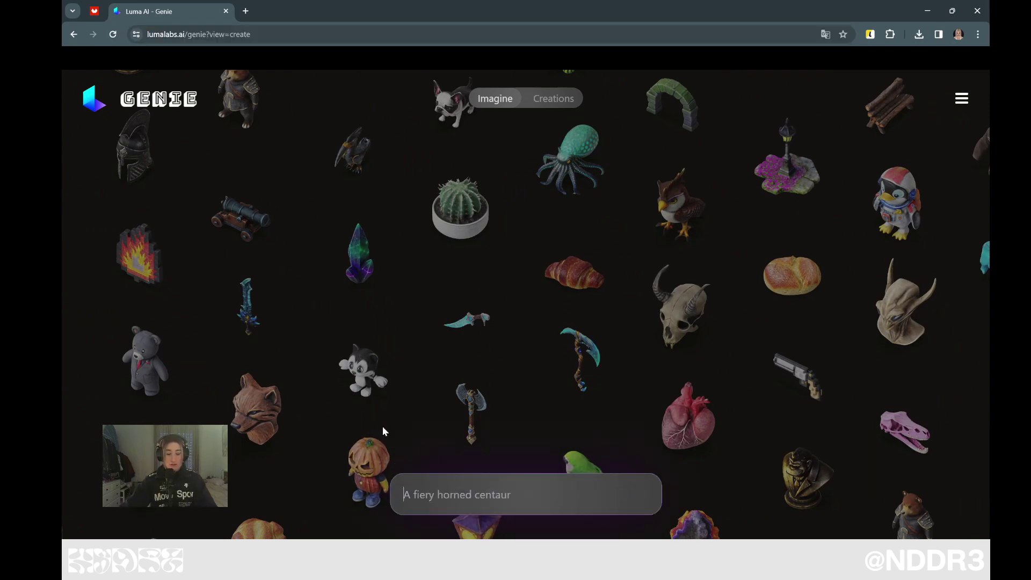
type("flow")
type("er")
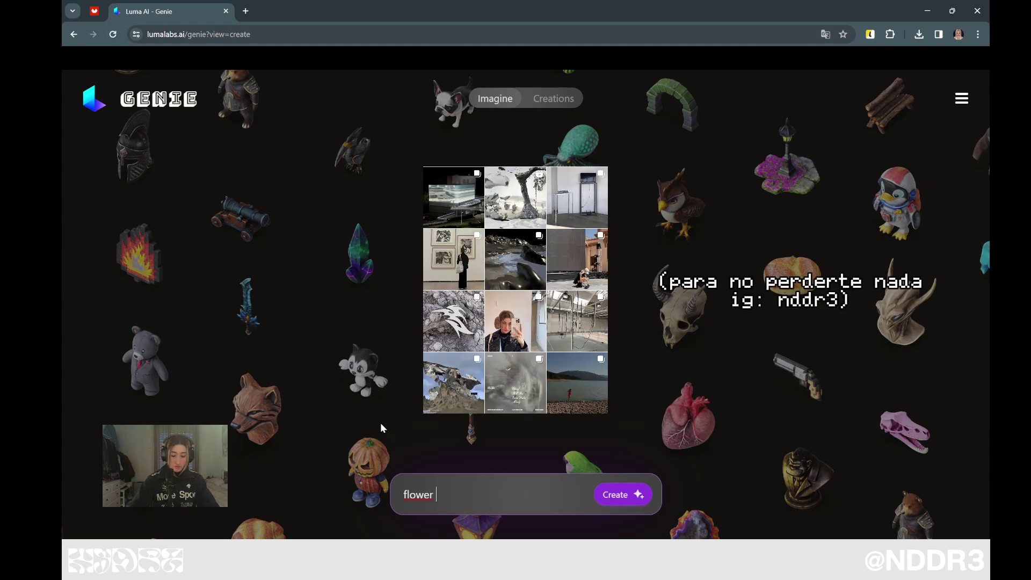
type(" plush pink")
type(" toy")
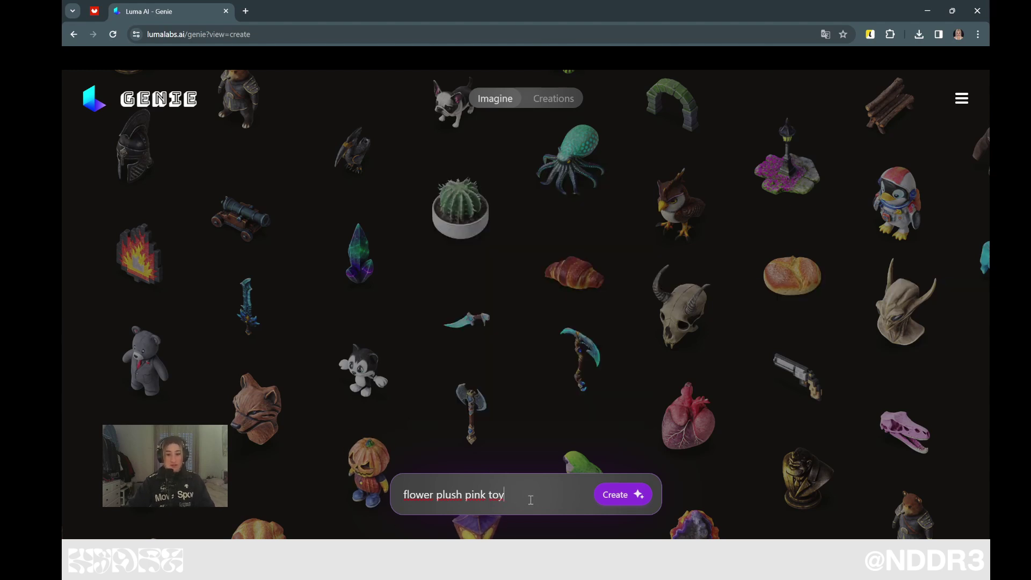
left_click(632, 495)
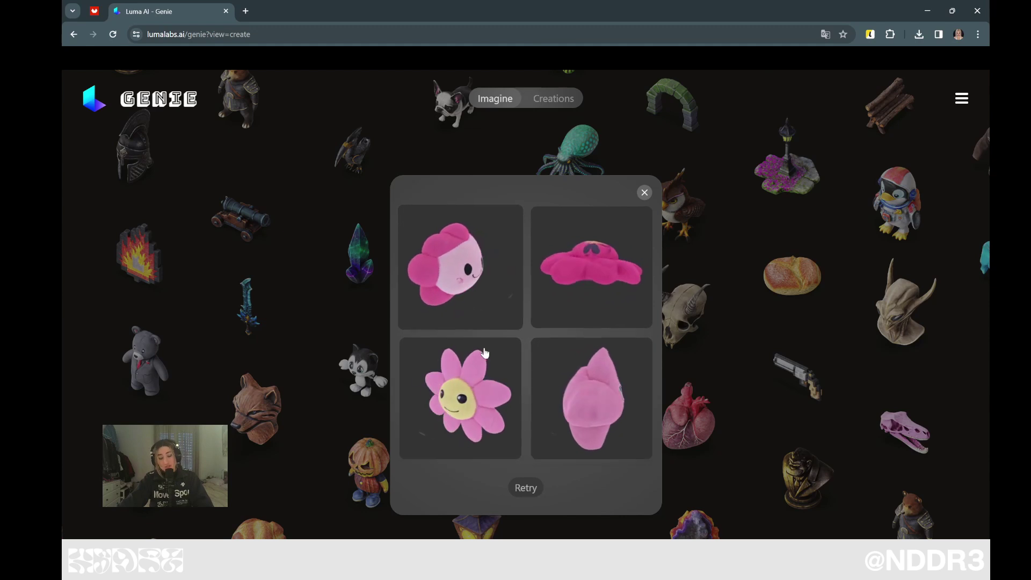
Regenerate the flower plush three times and open the bottom-left result in the viewer.
left_click(535, 494)
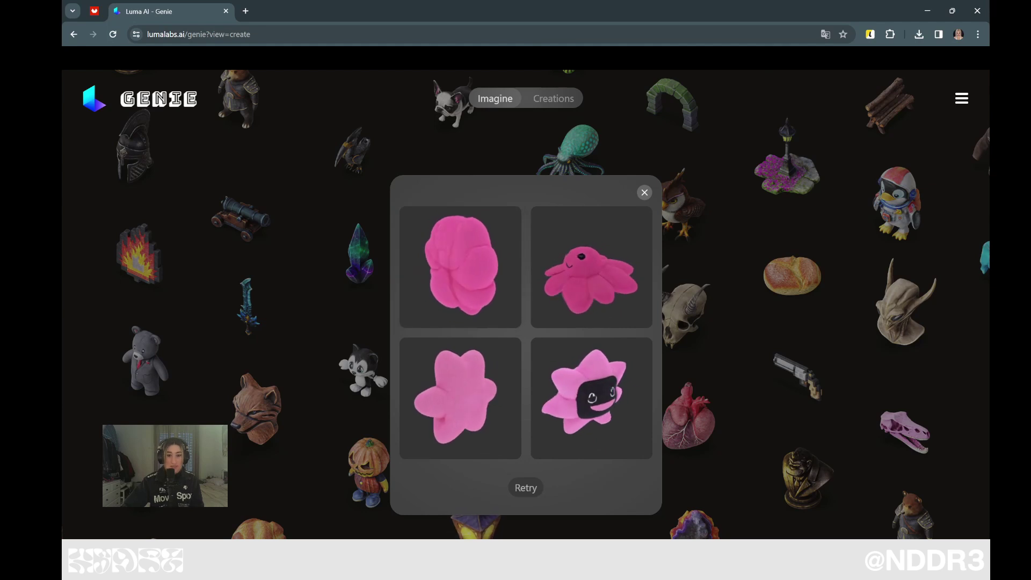
left_click(526, 490)
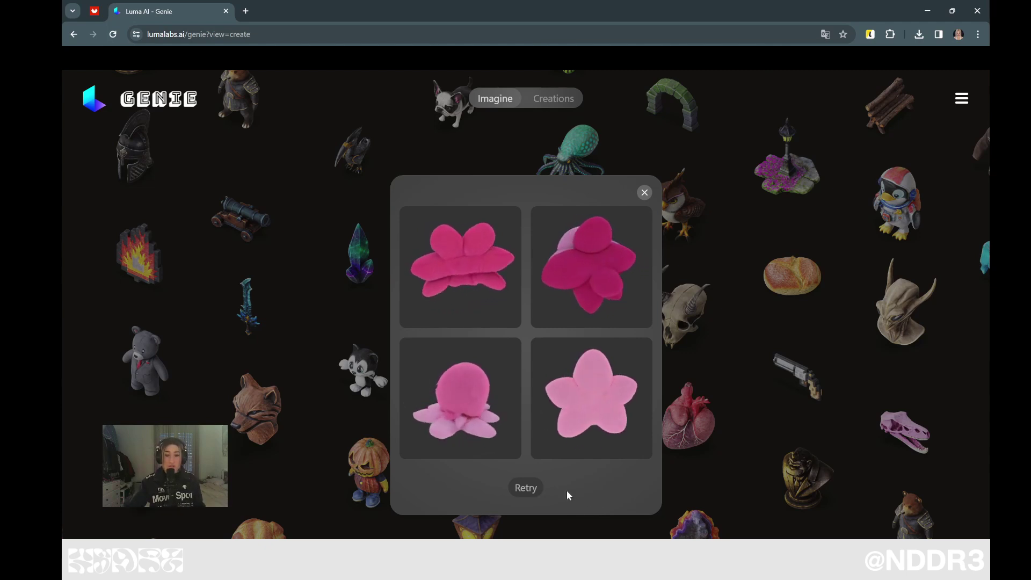
left_click(525, 487)
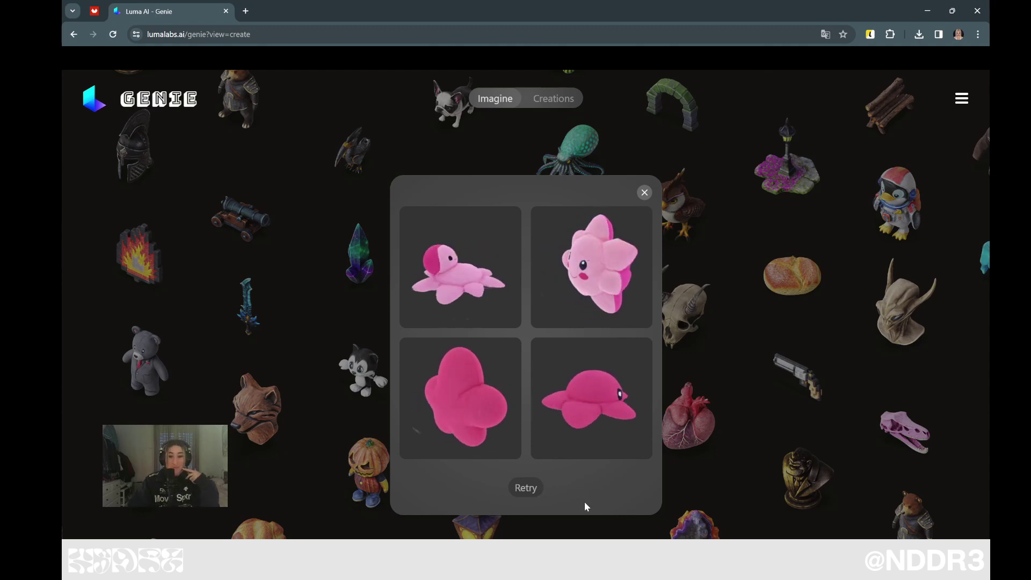
left_click(472, 414)
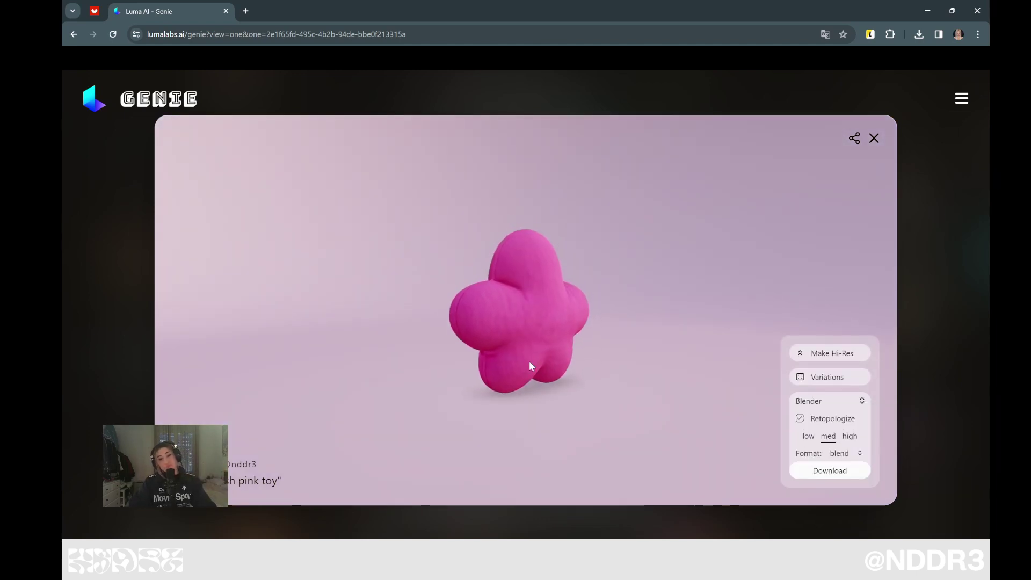
Orbit the chosen pink plush, then generate four variations of it.
mouse_move(643, 333)
left_mouse_down()
mouse_move(549, 315)
mouse_move(616, 165)
mouse_move(734, 274)
mouse_move(585, 239)
mouse_move(577, 256)
mouse_move(643, 201)
mouse_move(591, 205)
left_mouse_up()
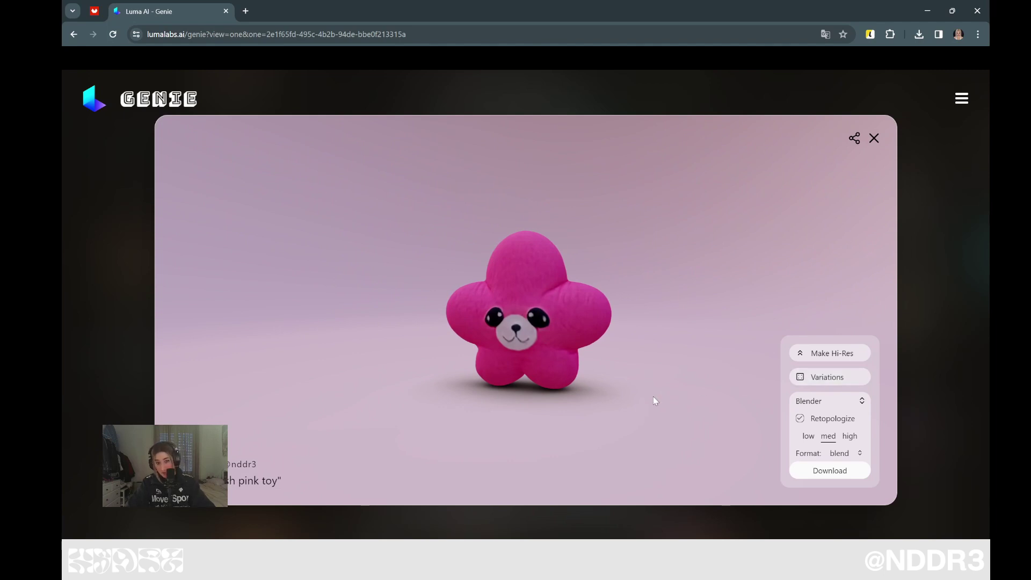
left_click(838, 379)
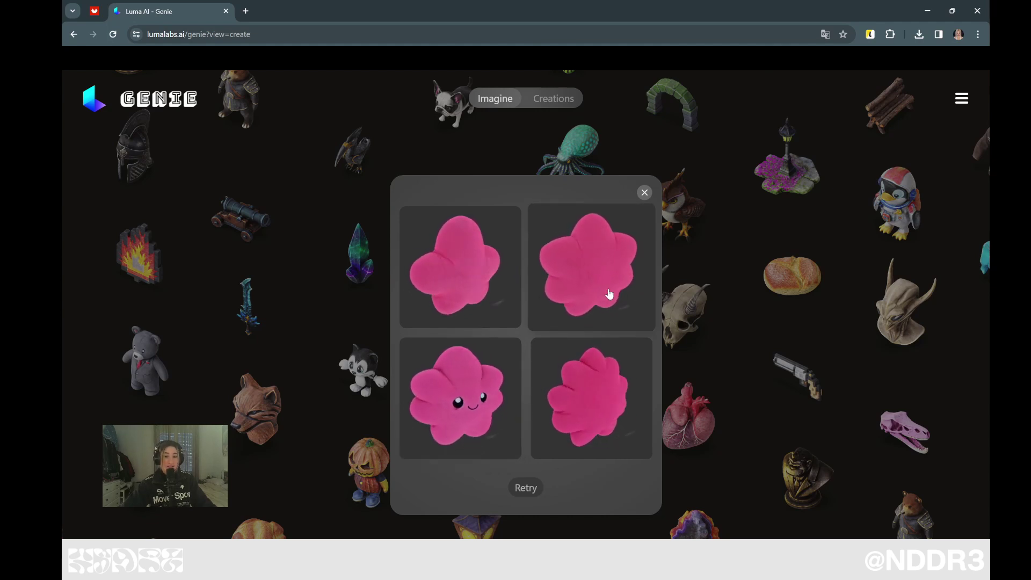
Open a plush variation, orbit and zoom to inspect its face, then request variations of it.
left_click(483, 420)
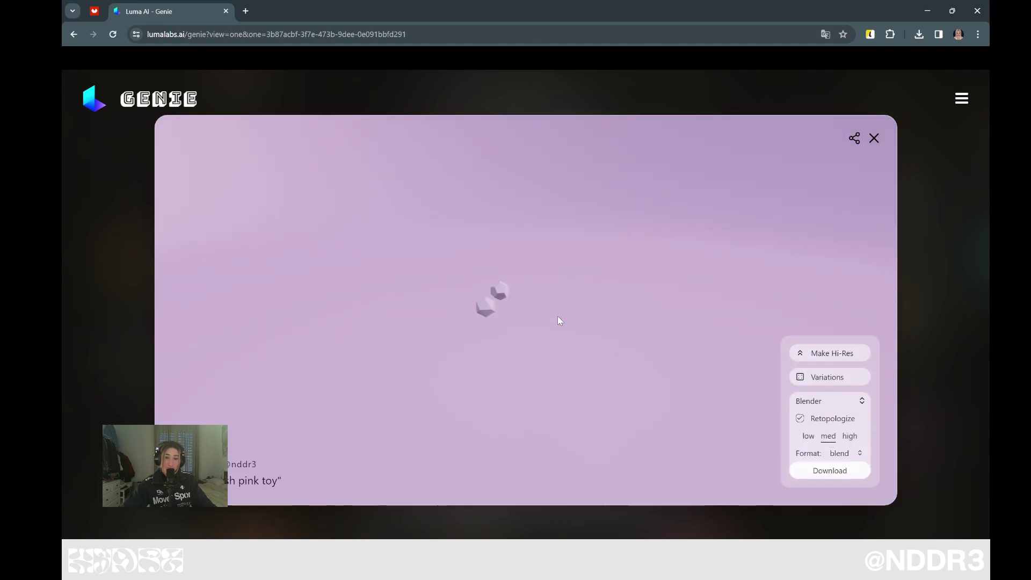
scroll(558, 353, "up", 3)
mouse_move(558, 353)
left_mouse_down()
mouse_move(465, 301)
mouse_move(628, 249)
mouse_move(716, 251)
mouse_move(656, 317)
mouse_move(759, 269)
left_mouse_up()
mouse_move(741, 322)
left_mouse_down()
mouse_move(669, 260)
mouse_move(729, 246)
left_mouse_up()
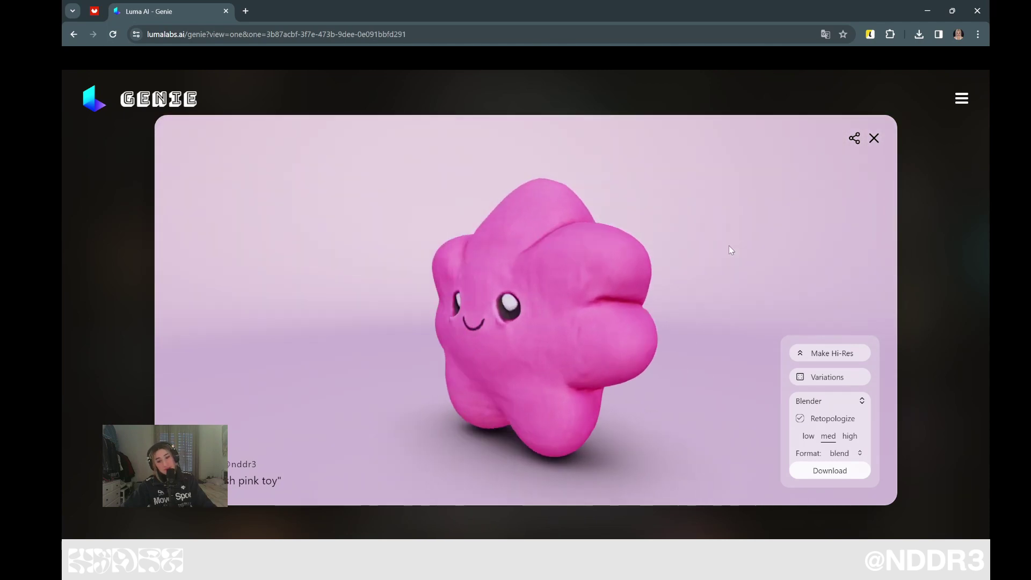
scroll(682, 288, "down", 2)
left_click_drag(682, 288, 651, 327)
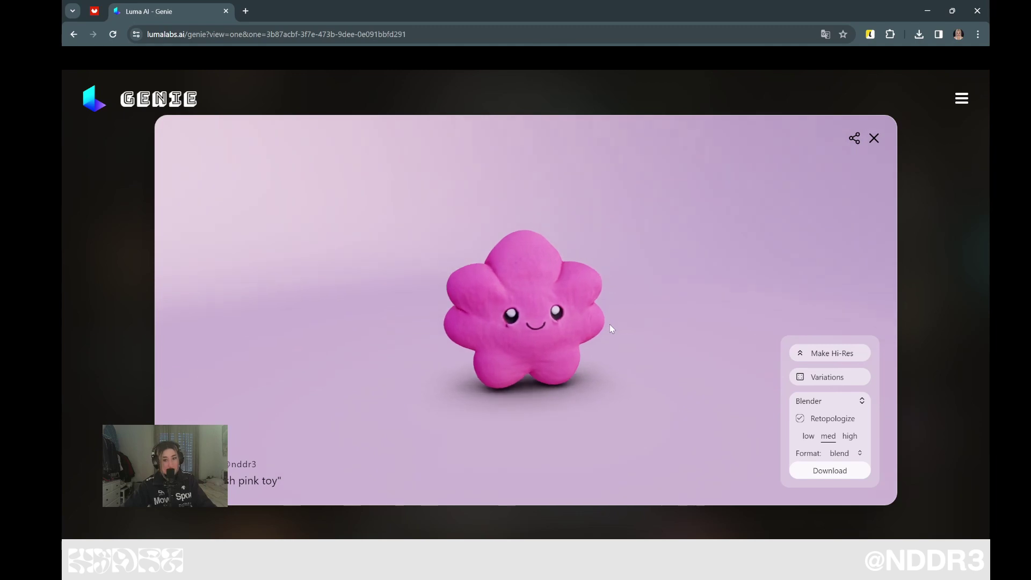
scroll(610, 327, "up", 2)
left_click_drag(588, 324, 588, 310)
left_click(822, 377)
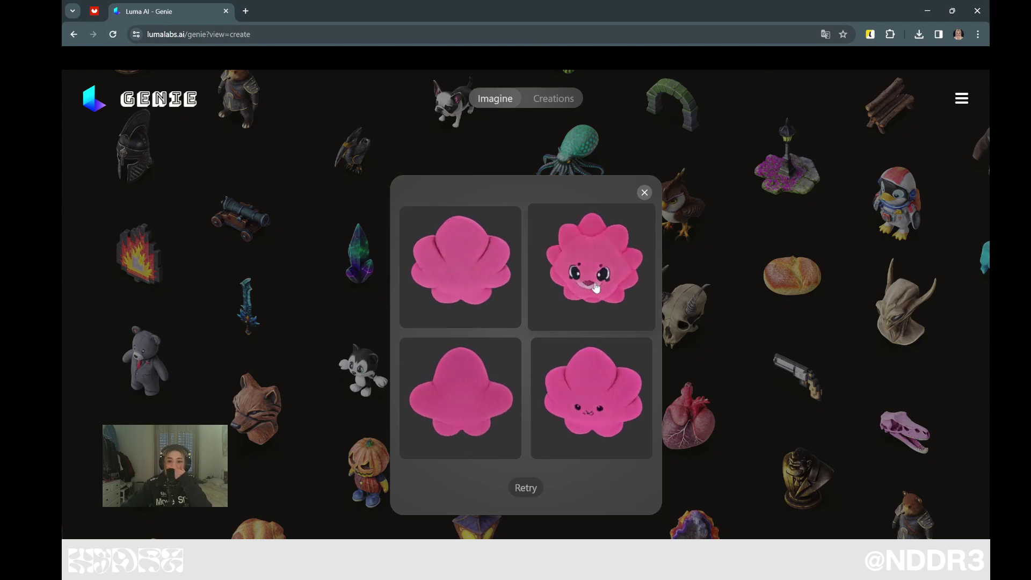
Open a pink variation, zoom to inspect it, then return to the four-result grid.
left_click(617, 292)
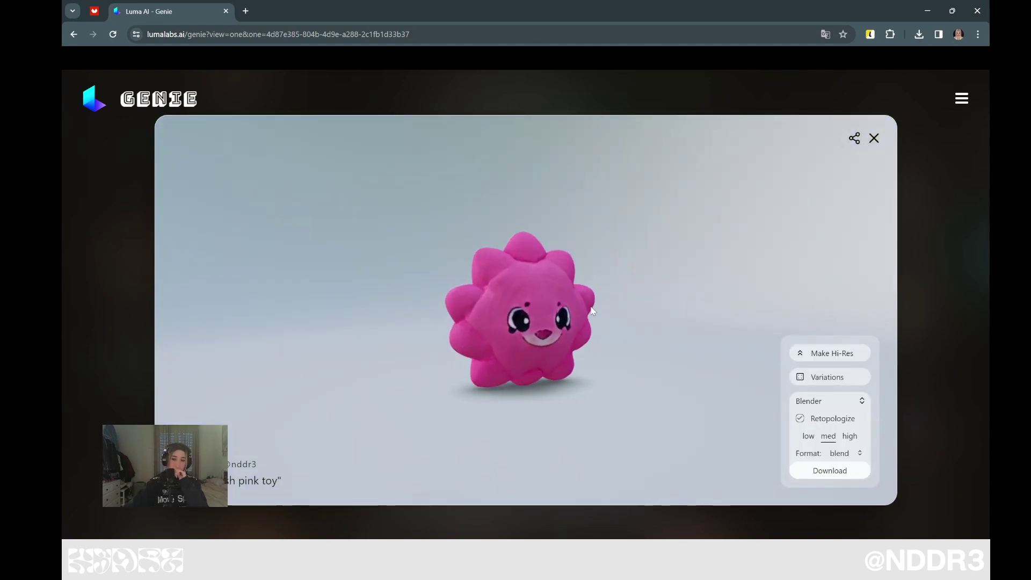
scroll(589, 311, "up", 3)
scroll(613, 333, "up", 5)
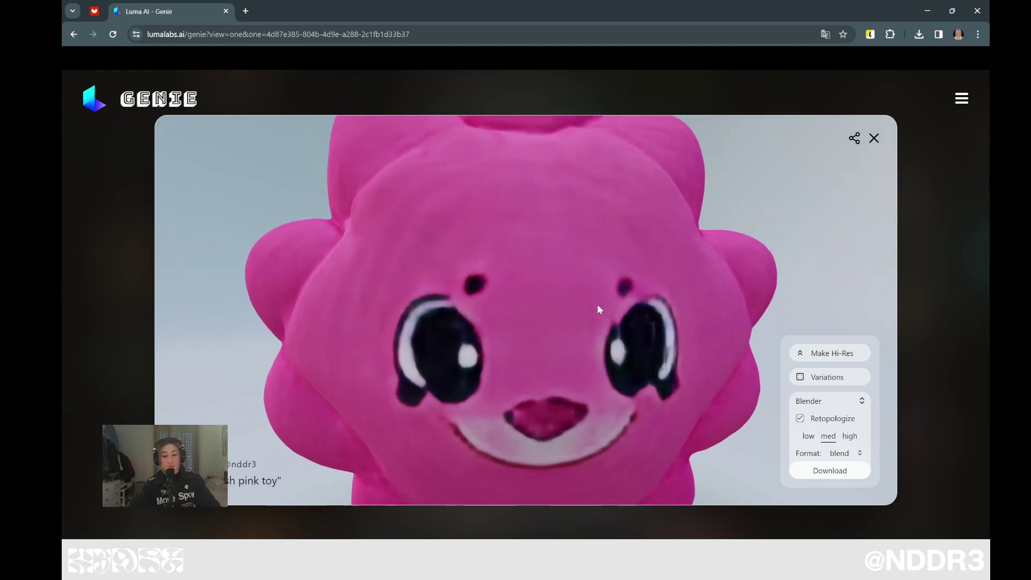
scroll(597, 333, "down", 5)
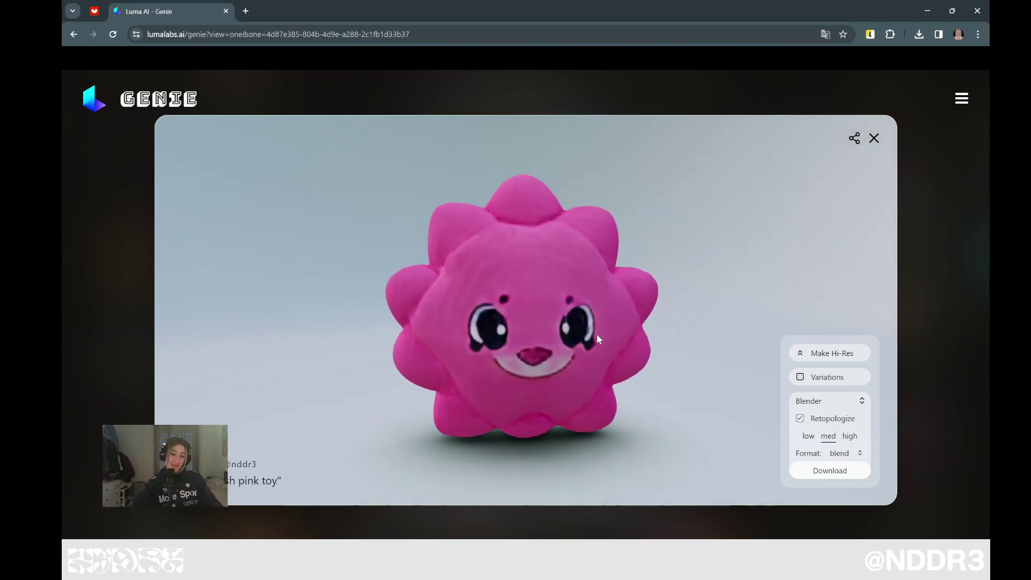
scroll(634, 321, "up", 4)
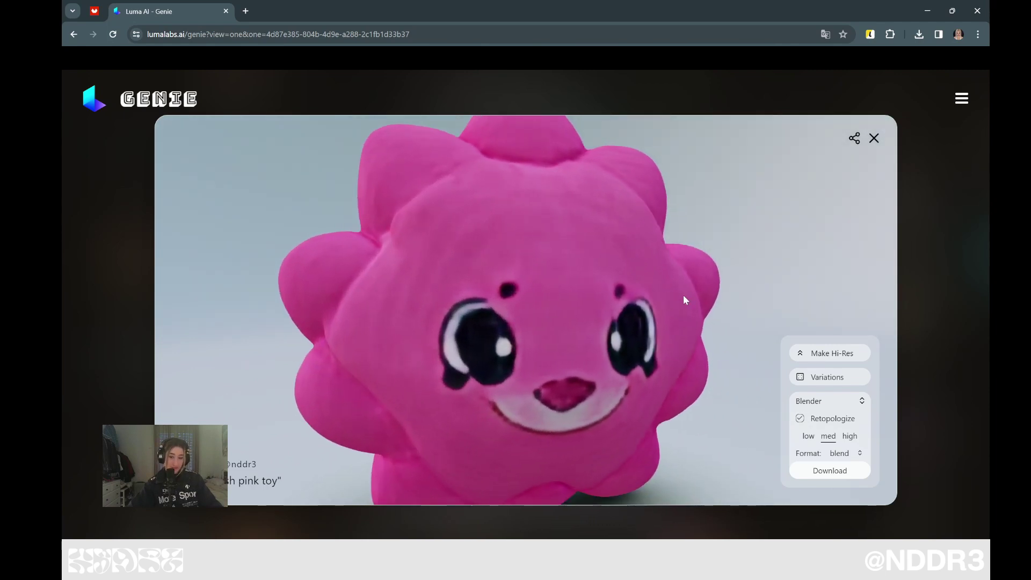
left_click(872, 140)
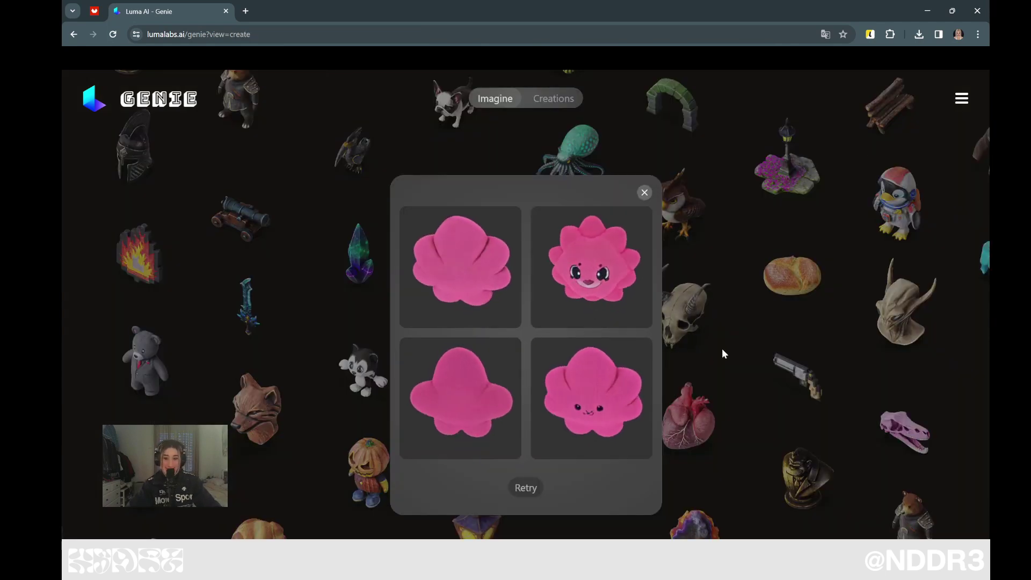
Open the smiling flower variation and zoom and orbit to inspect its front and sides.
left_click(499, 364)
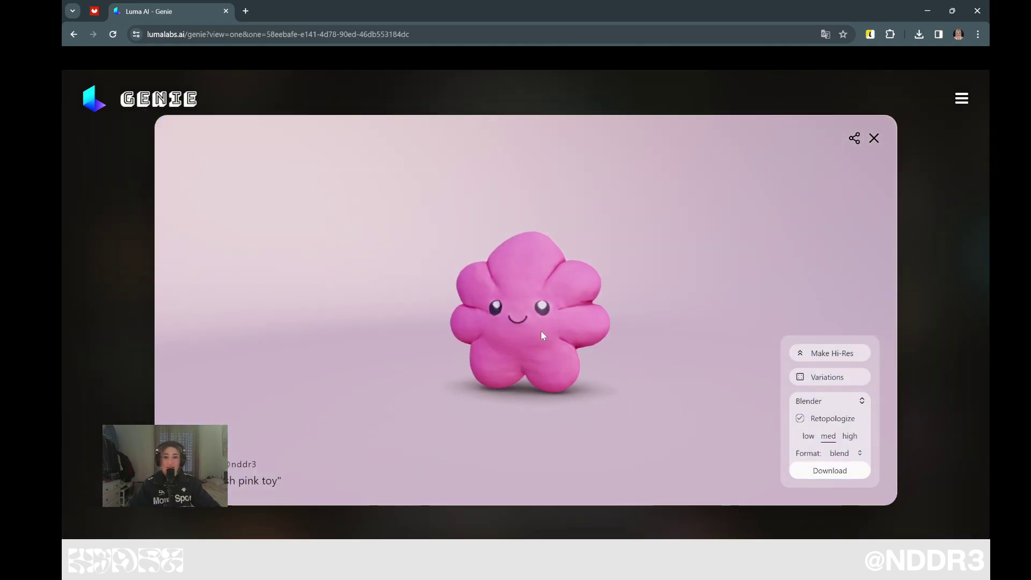
scroll(540, 330, "up", 3)
scroll(559, 342, "up", 2)
left_click_drag(561, 339, 485, 331)
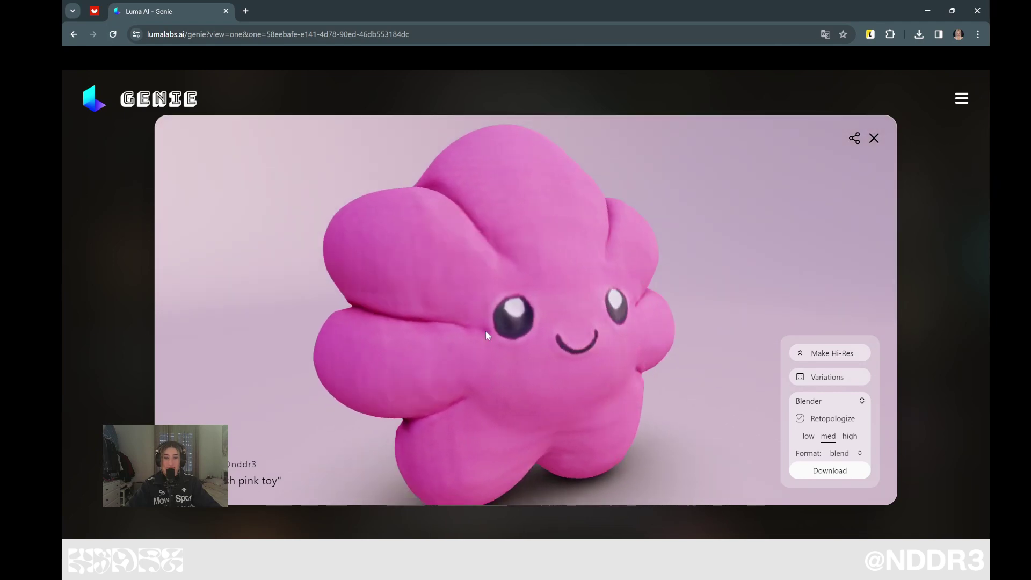
scroll(666, 348, "down", 3)
left_click_drag(666, 348, 640, 301)
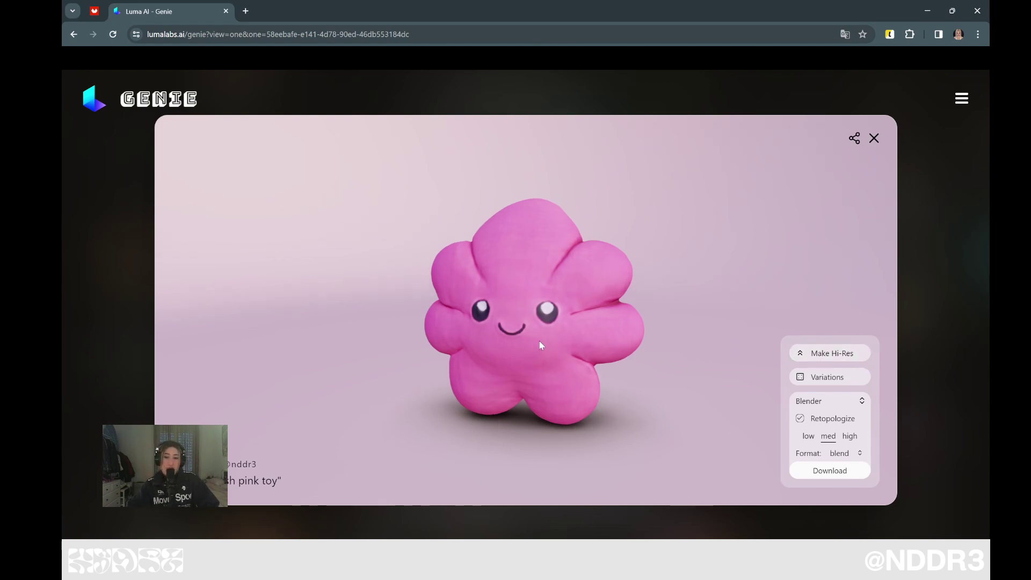
mouse_move(539, 339)
left_mouse_down()
mouse_move(562, 318)
mouse_move(538, 345)
mouse_move(492, 316)
mouse_move(388, 297)
mouse_move(350, 320)
mouse_move(446, 311)
mouse_move(801, 328)
left_mouse_up()
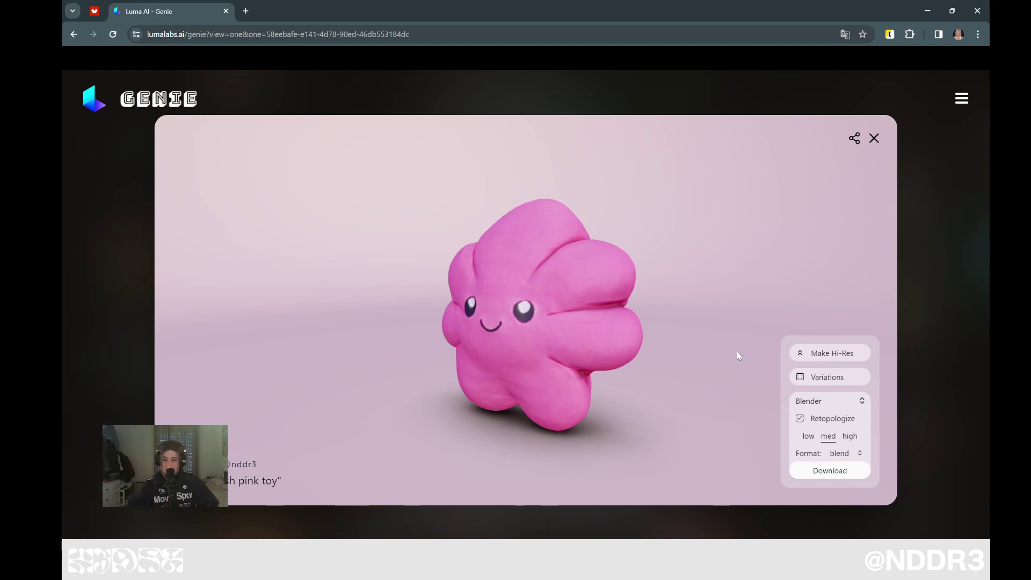
left_click_drag(606, 359, 634, 352)
left_click(822, 403)
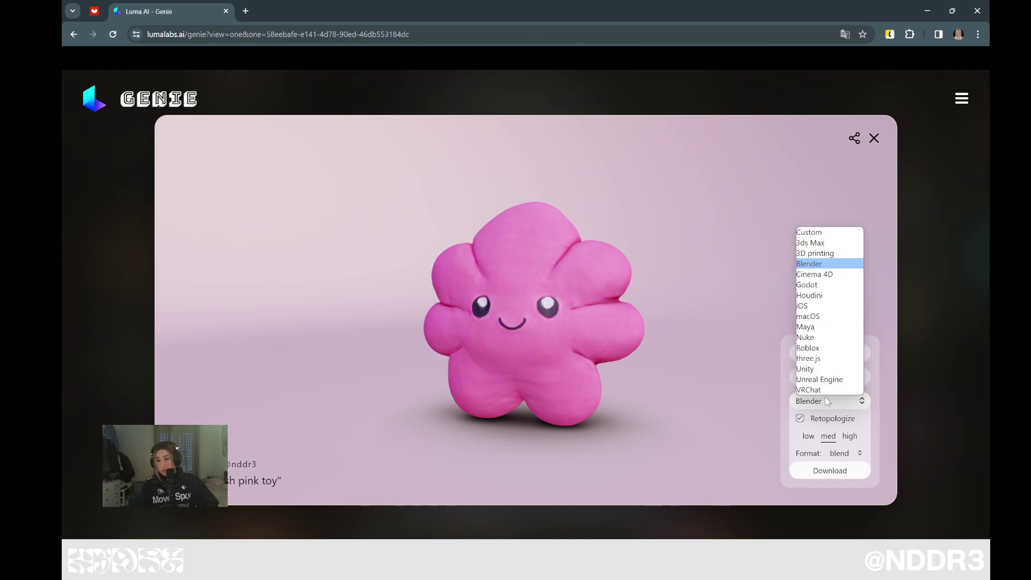
left_click(814, 233)
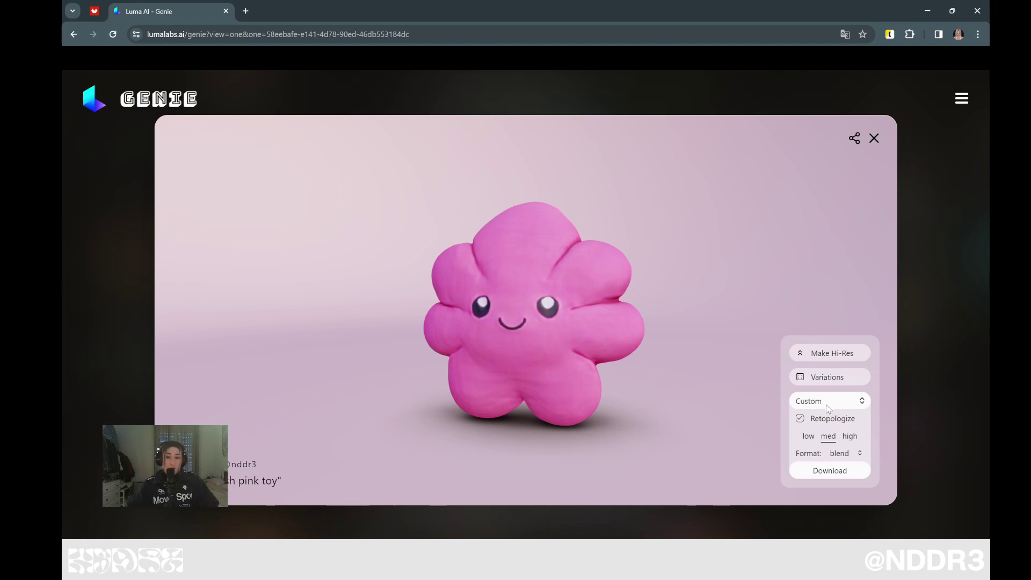
left_click(827, 406)
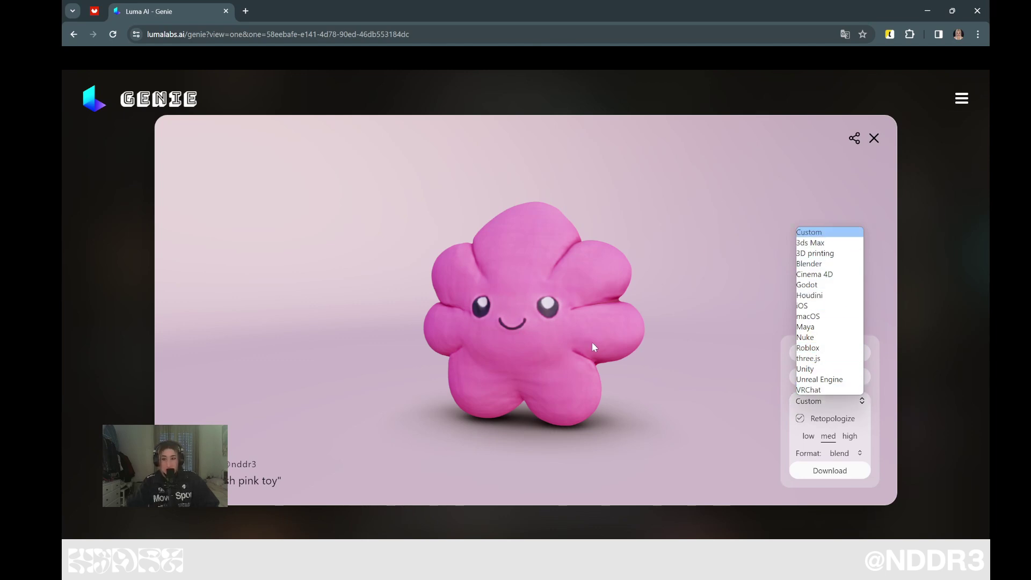
left_click(664, 357)
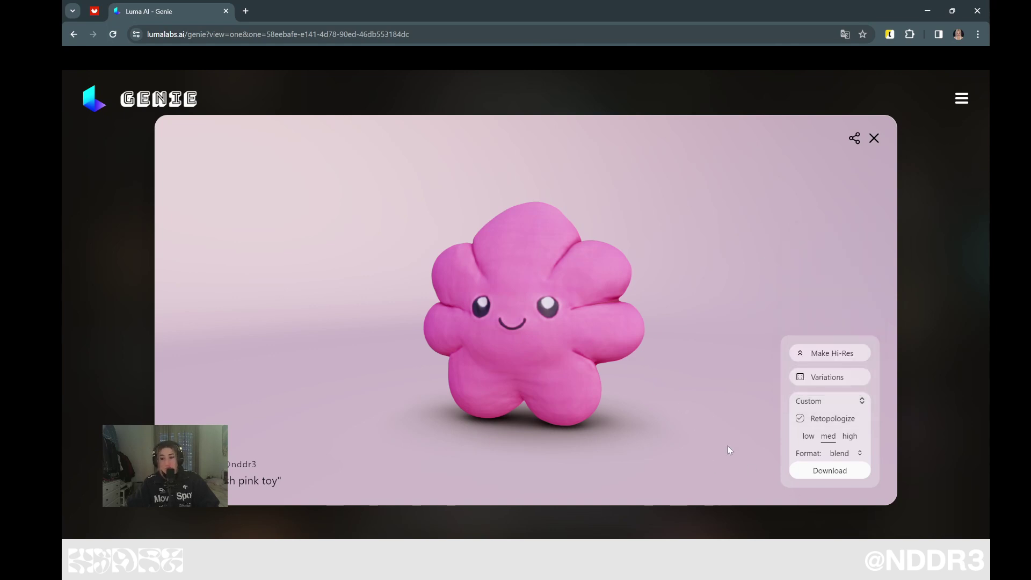
left_click(859, 401)
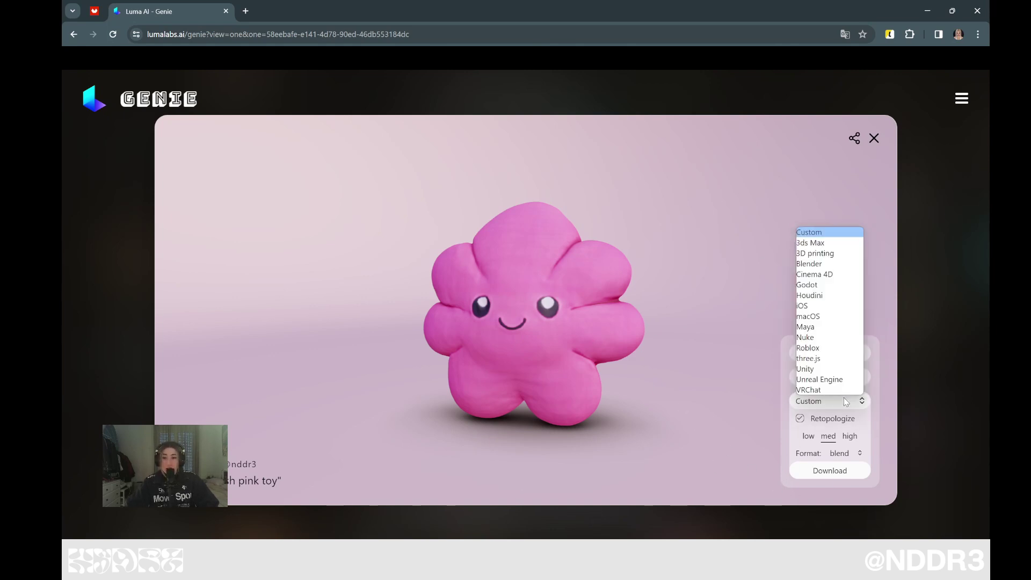
left_click(817, 263)
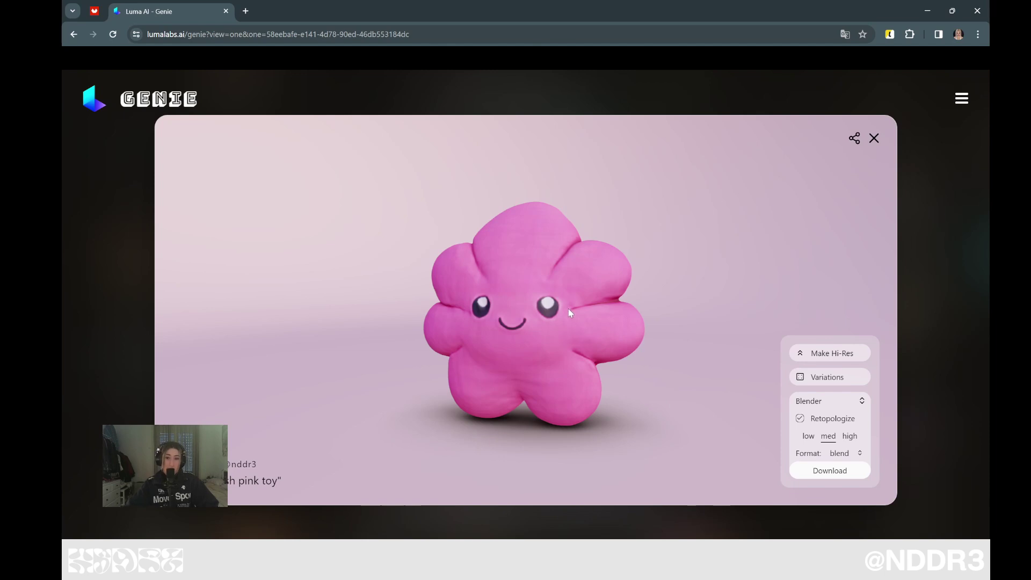
Download the plush as a retopologized, medium-detail .blend file, then zoom onto its face.
left_click_drag(595, 281, 412, 327)
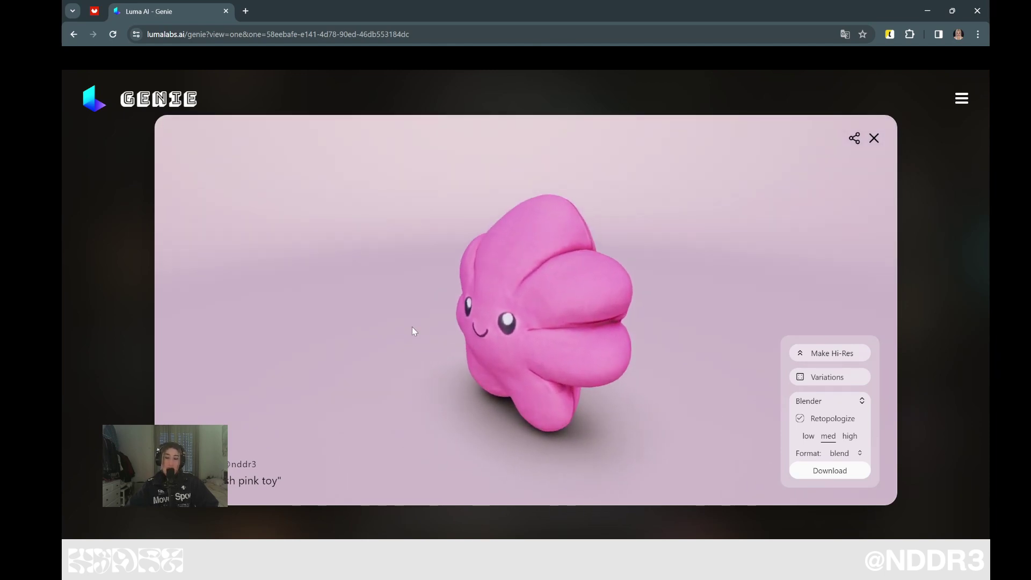
left_click_drag(554, 328, 597, 320)
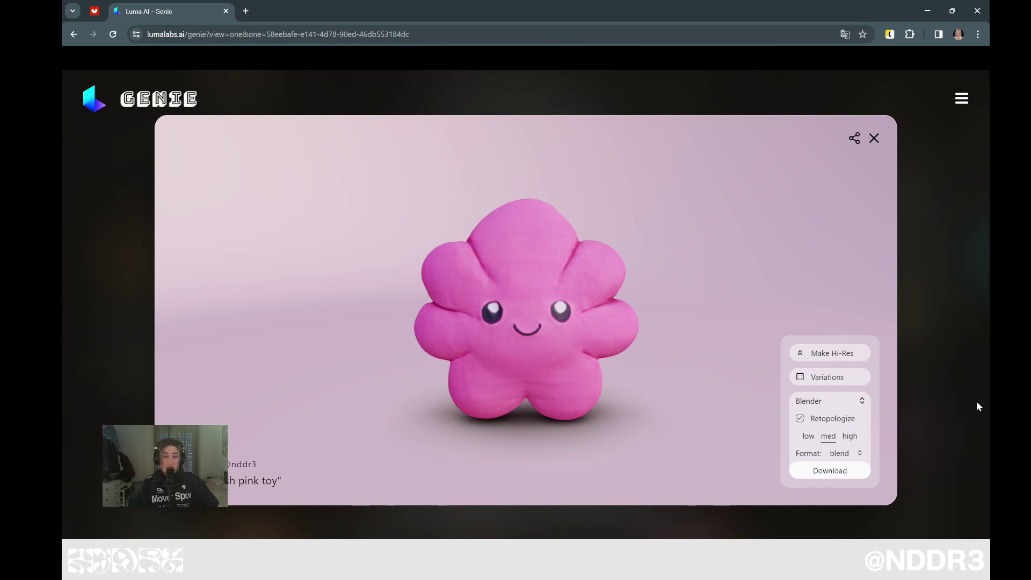
left_click(830, 473)
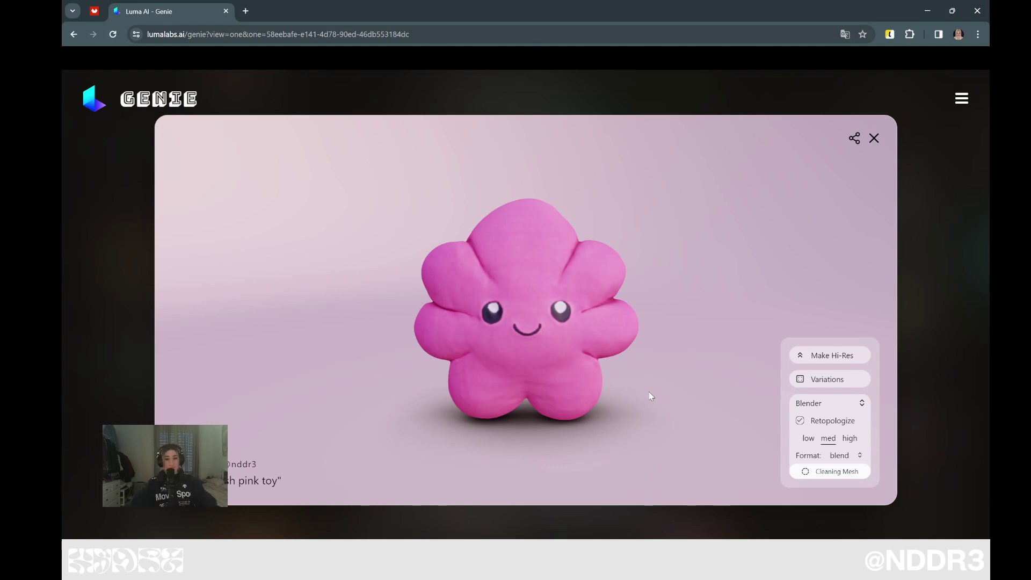
scroll(629, 352, "up", 3)
scroll(631, 353, "up", 2)
scroll(634, 355, "up", 2)
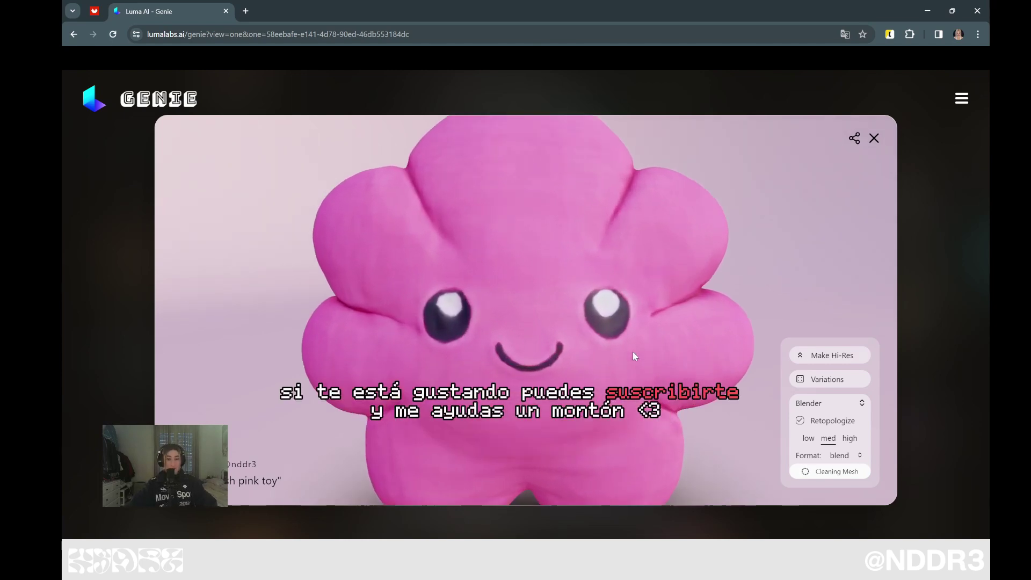
scroll(633, 353, "up", 3)
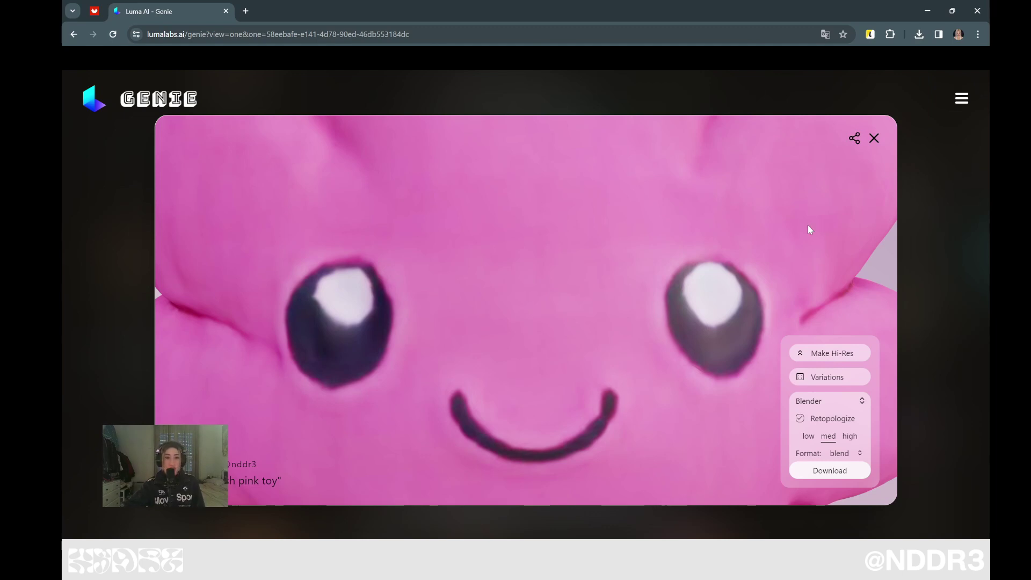
scroll(517, 312, "down", 5)
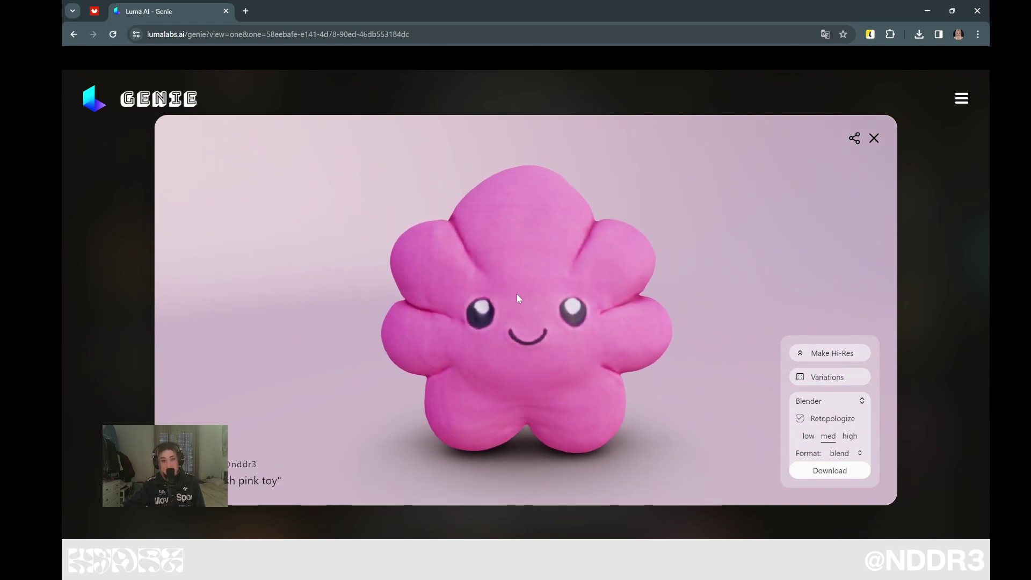
mouse_move(517, 294)
left_mouse_down()
mouse_move(500, 271)
mouse_move(550, 288)
mouse_move(525, 283)
left_mouse_up()
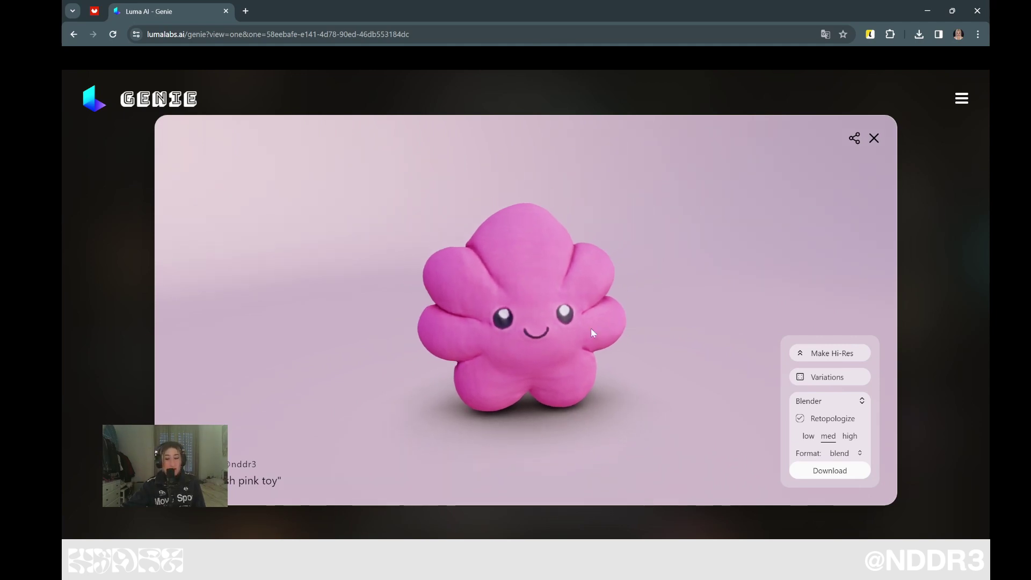
mouse_move(452, 298)
left_mouse_down()
mouse_move(609, 283)
mouse_move(530, 347)
mouse_move(479, 307)
mouse_move(482, 251)
mouse_move(353, 247)
mouse_move(375, 254)
left_mouse_up()
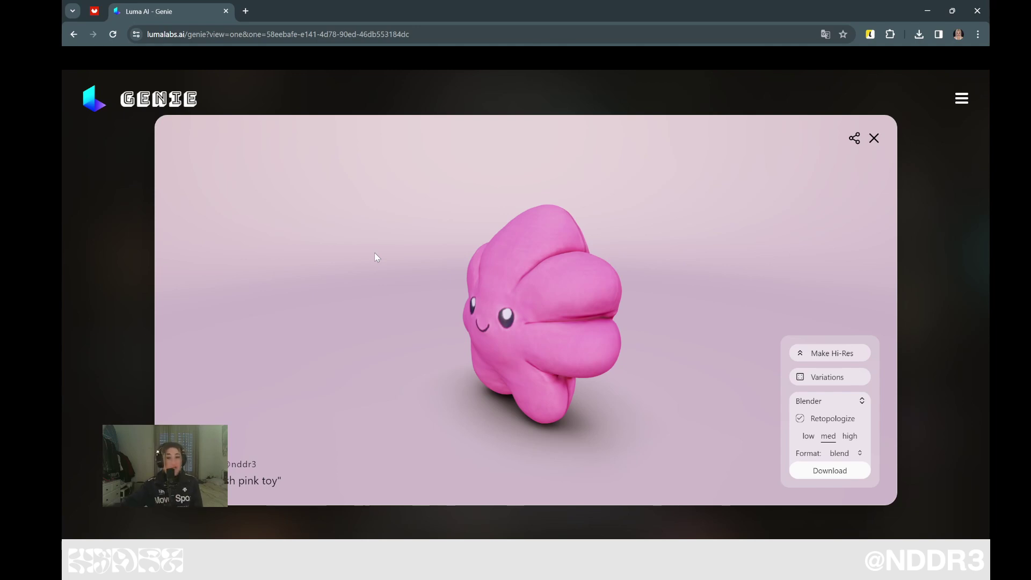
left_click_drag(535, 316, 579, 333)
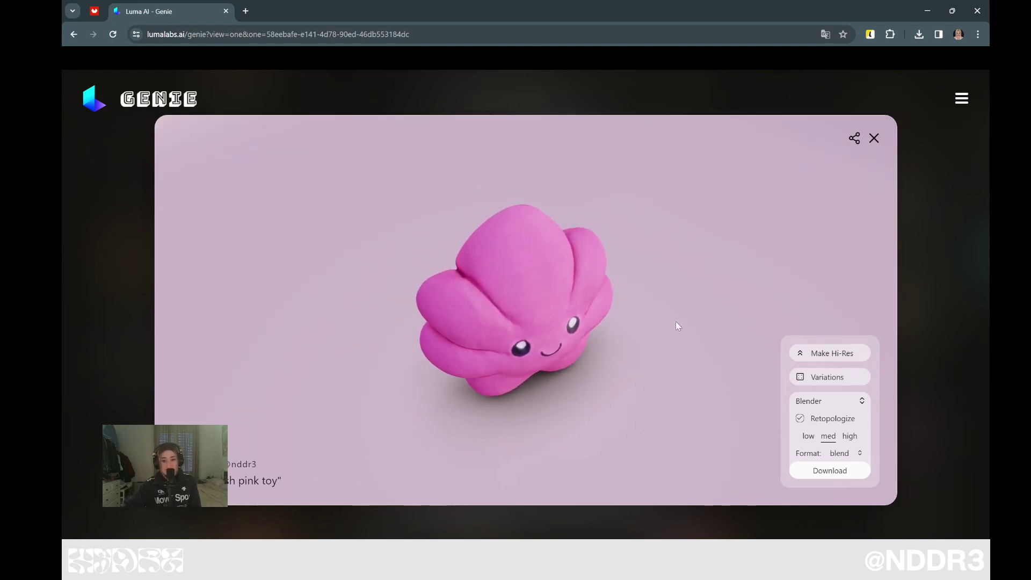
mouse_move(676, 321)
left_mouse_down()
mouse_move(660, 285)
mouse_move(636, 279)
left_mouse_up()
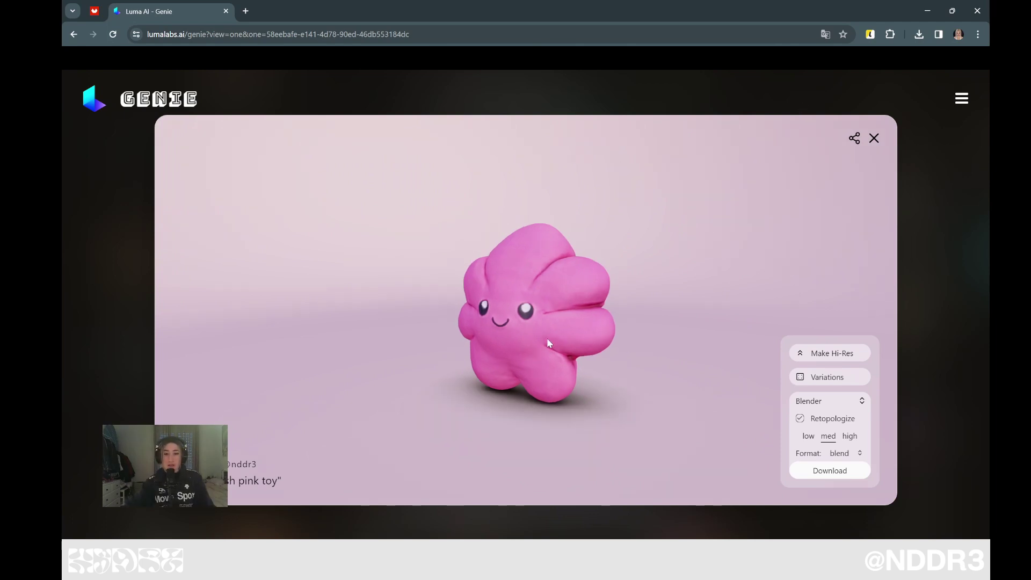
left_click_drag(547, 337, 603, 281)
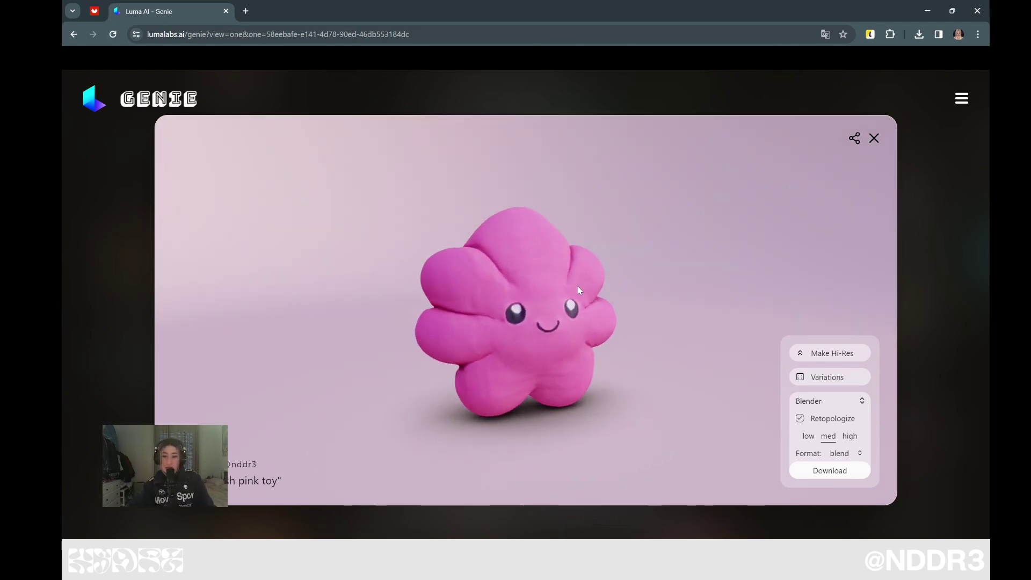
Switch to Blender and preview the pink flower plush in Rendered shading.
left_click(925, 12)
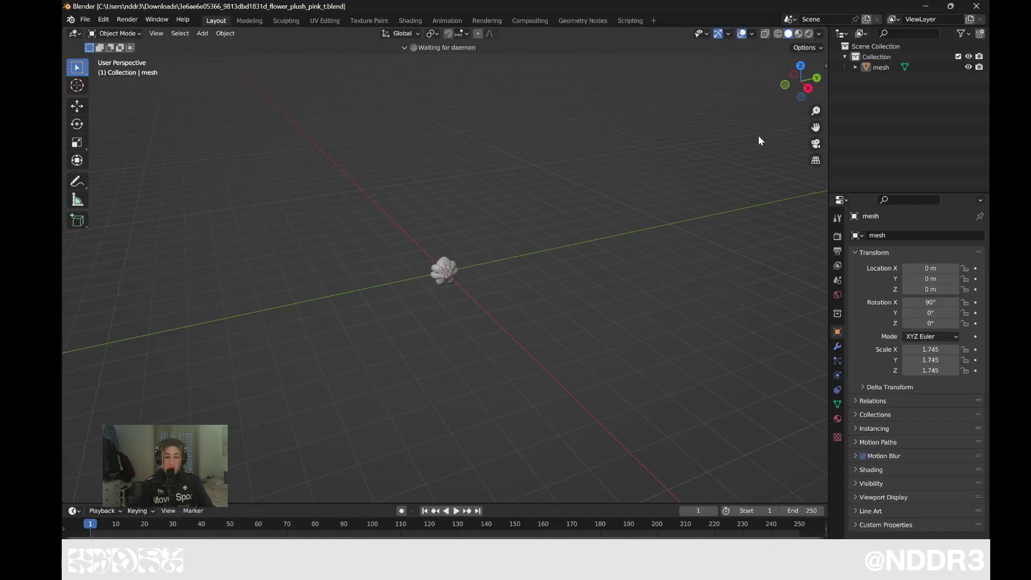
scroll(432, 293, "up", 3)
scroll(626, 302, "up", 3)
scroll(645, 305, "up", 1)
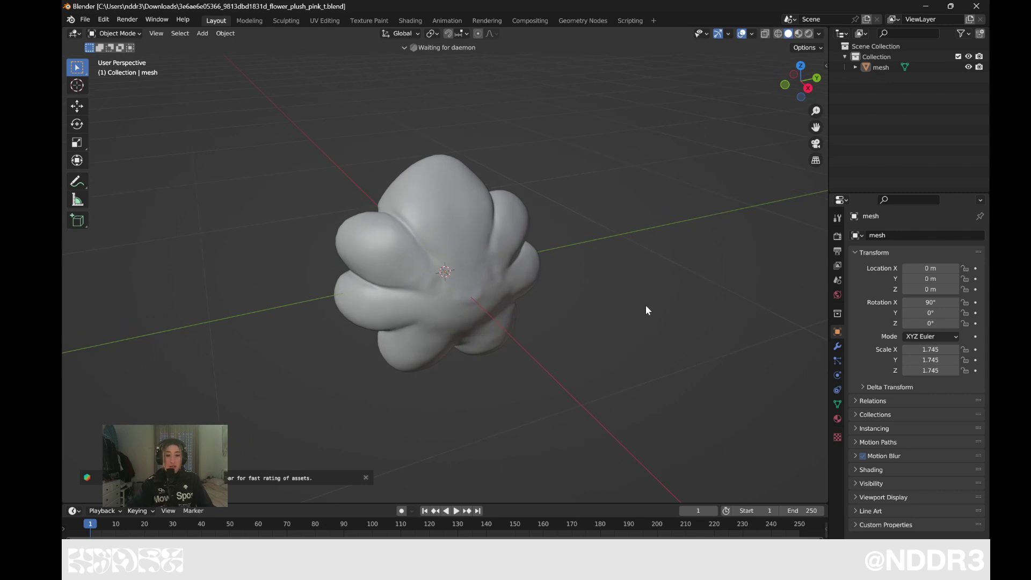
mouse_move(645, 305)
middle_mouse_down()
mouse_move(594, 269)
mouse_move(647, 304)
mouse_move(550, 297)
mouse_move(564, 258)
mouse_move(595, 284)
middle_mouse_up()
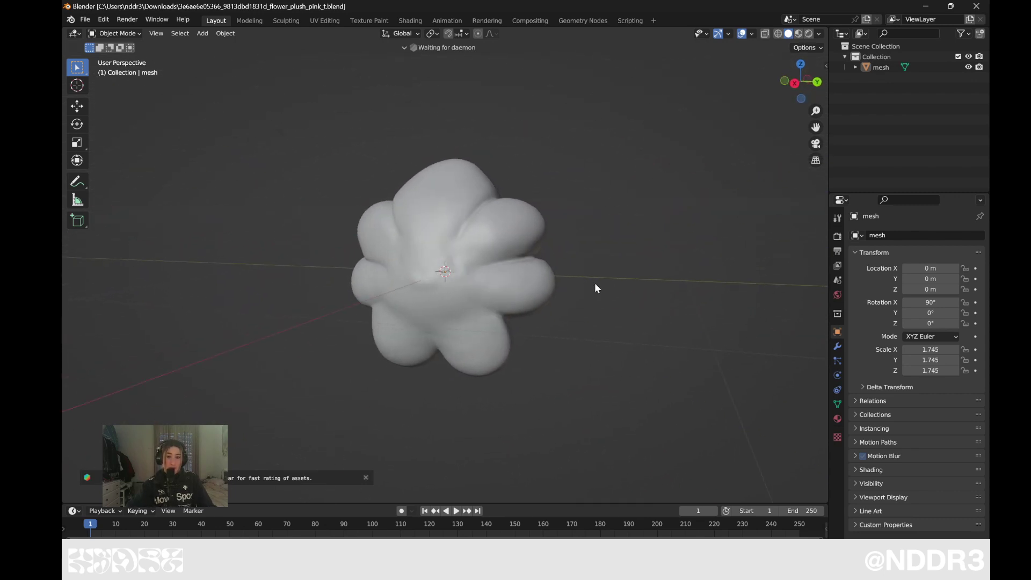
left_click(809, 34)
scroll(640, 213, "up", 2)
scroll(629, 207, "down", 2)
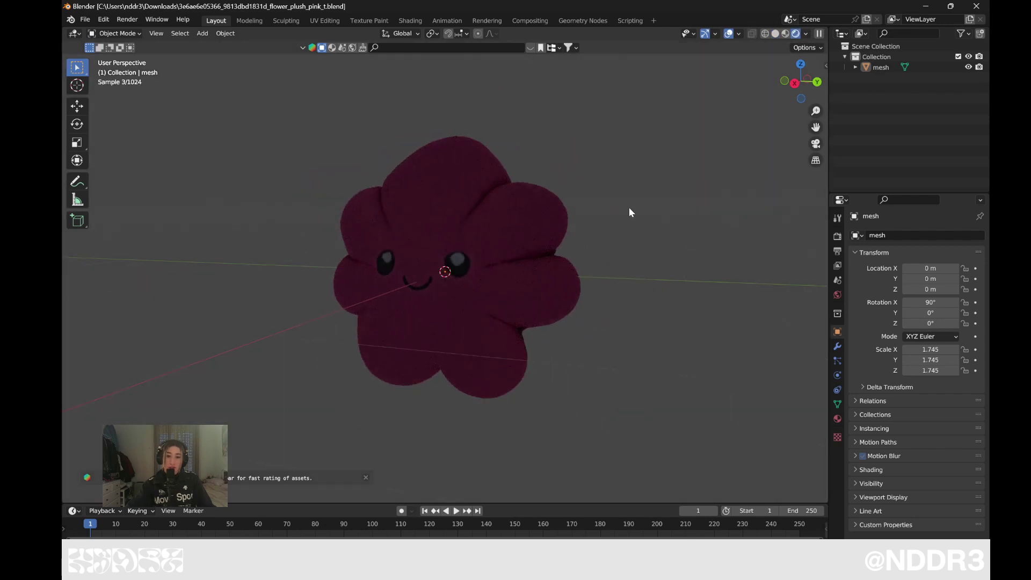
mouse_move(629, 208)
middle_mouse_down()
mouse_move(698, 227)
mouse_move(649, 204)
mouse_move(688, 172)
middle_mouse_up()
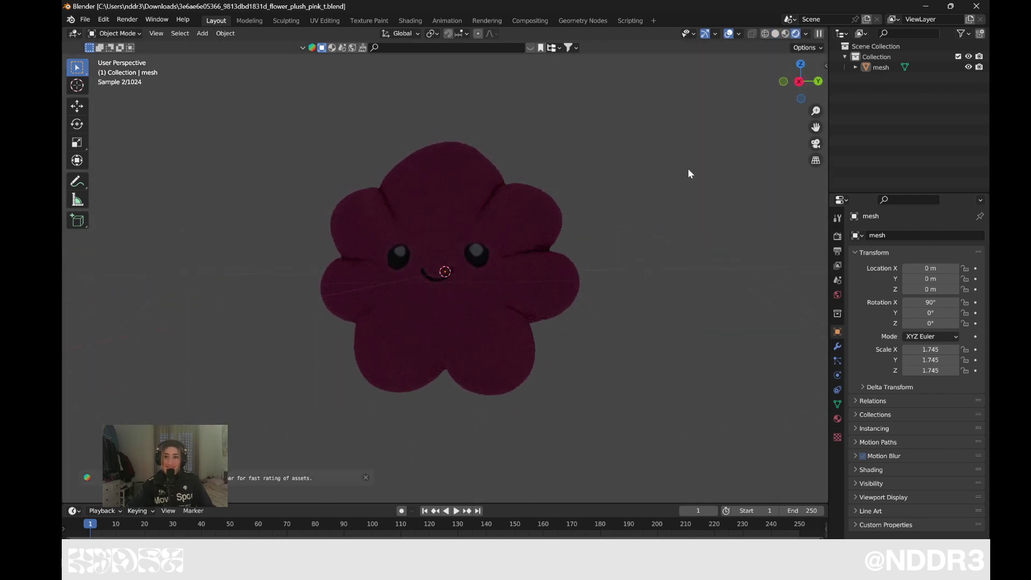
Compare Solid and Rendered shading on the plush, then show the World properties.
left_click(773, 34)
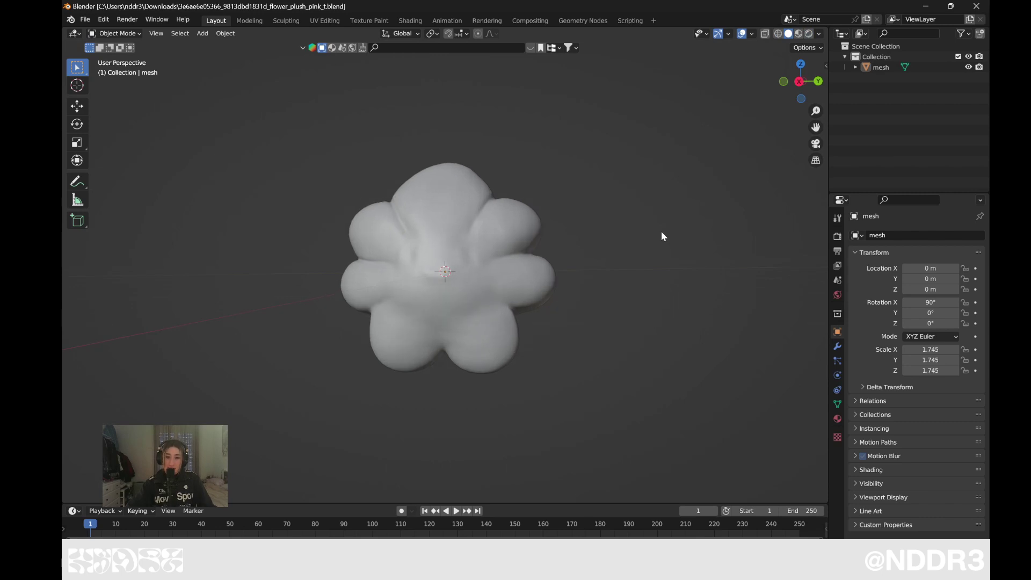
mouse_move(662, 233)
middle_mouse_down()
mouse_move(681, 260)
mouse_move(650, 247)
middle_mouse_up()
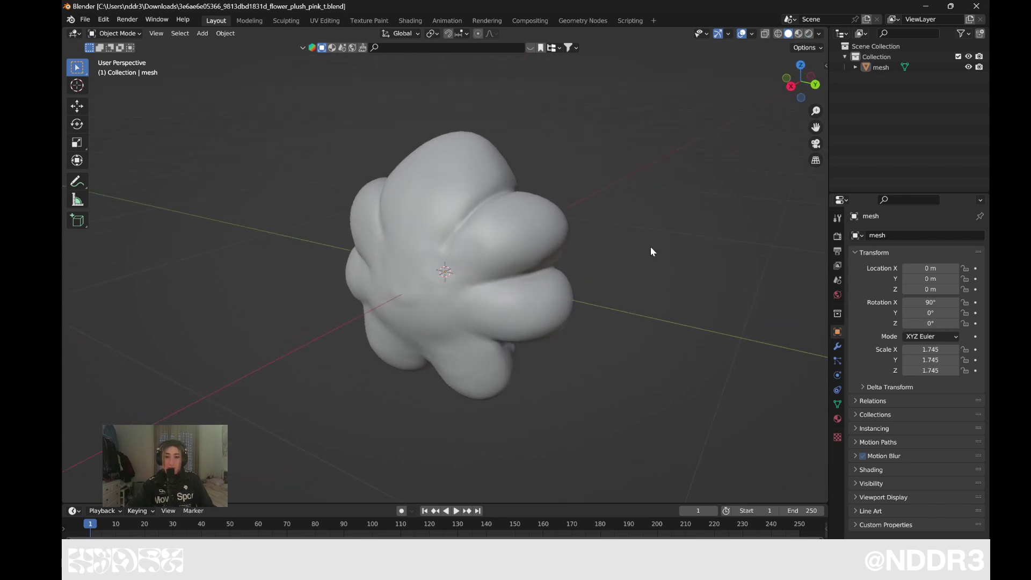
left_click(809, 34)
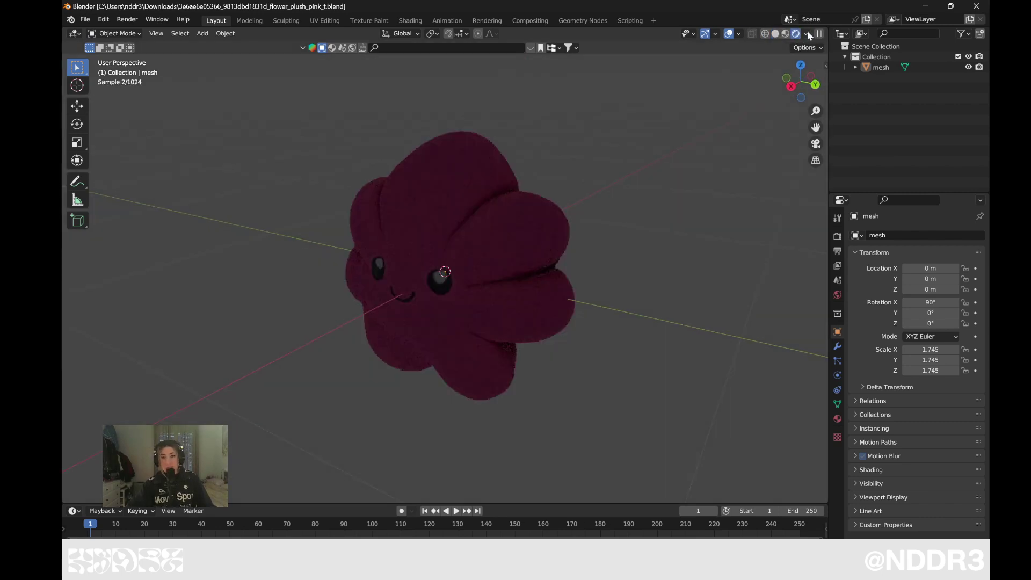
left_click(836, 295)
Set the World Color to an Environment Texture using nubes.exr, then orbit to check the lighting.
left_click(907, 301)
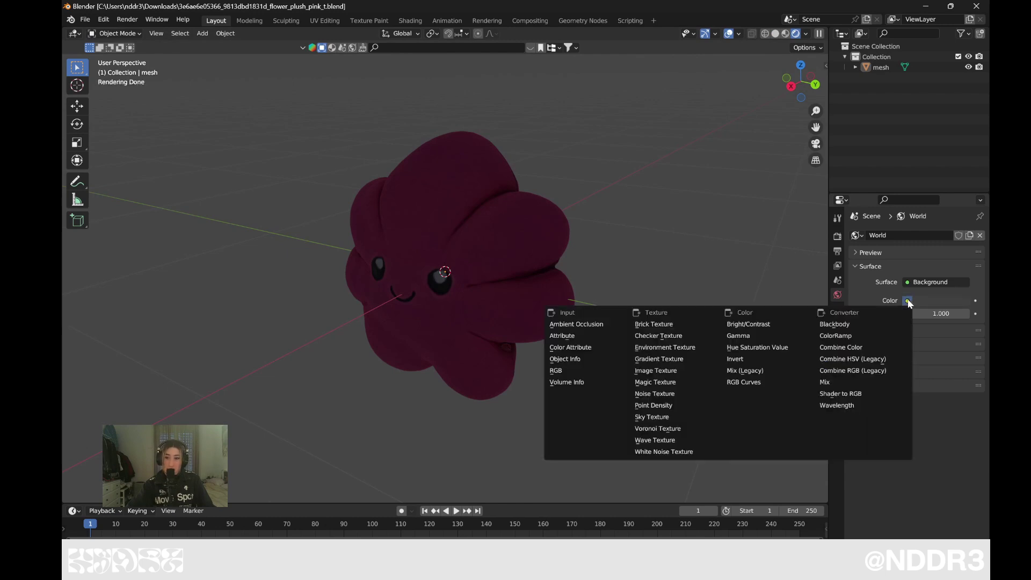
left_click(698, 346)
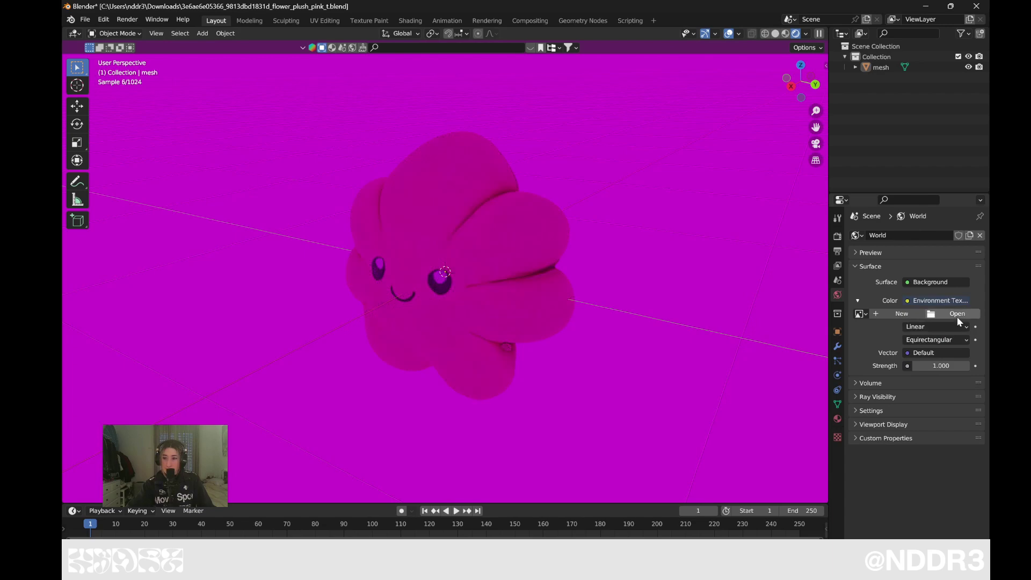
left_click(956, 317)
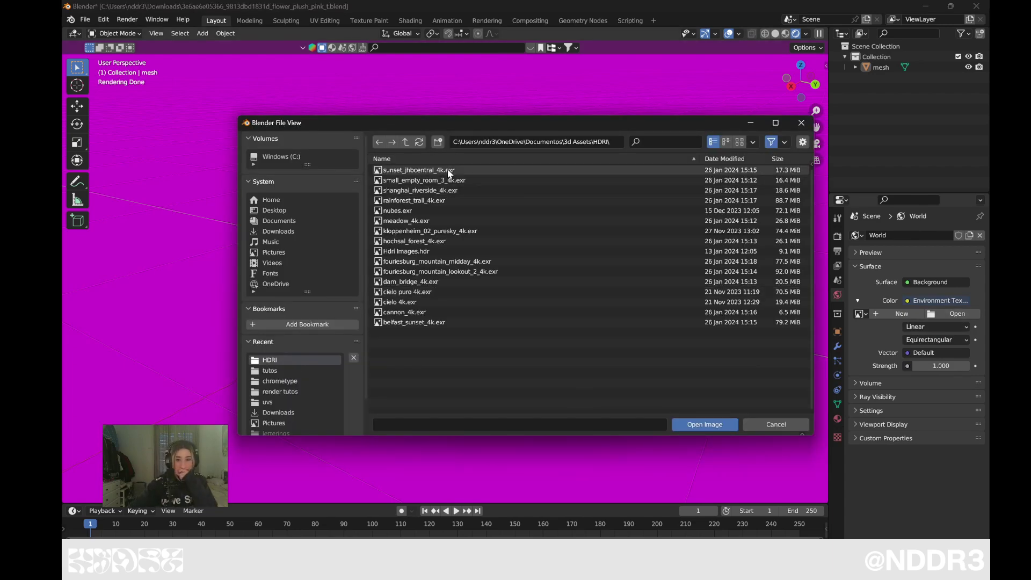
double_click(403, 210)
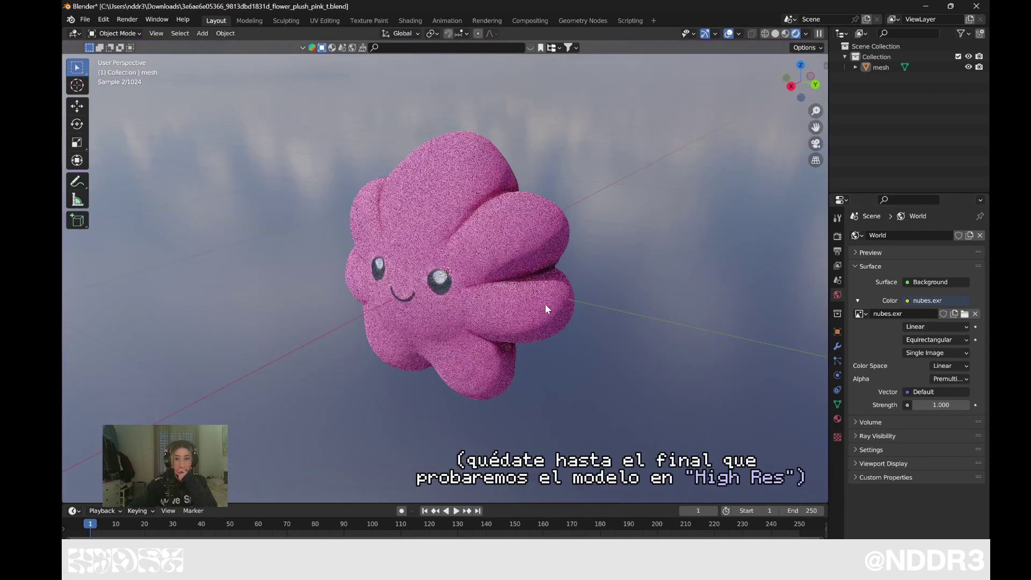
mouse_move(545, 304)
middle_mouse_down()
mouse_move(690, 257)
mouse_move(655, 256)
mouse_move(624, 157)
mouse_move(703, 223)
mouse_move(668, 230)
middle_mouse_up()
scroll(678, 272, "up", 4)
scroll(703, 224, "down", 3)
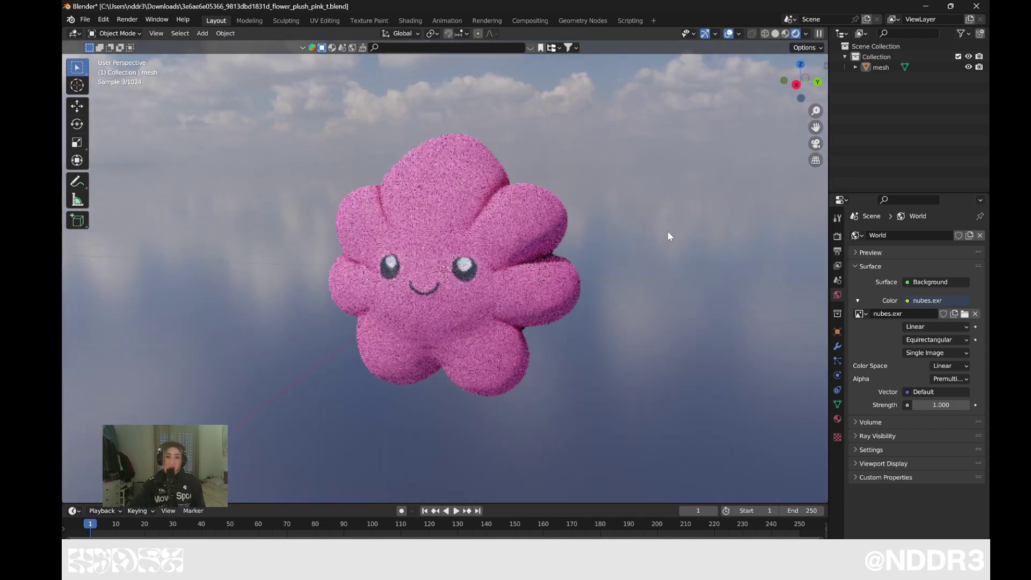
Switch to Wireframe shading and orbit to inspect the plush's mesh topology.
scroll(671, 233, "up", 2)
left_click(765, 34)
scroll(684, 156, "up", 2)
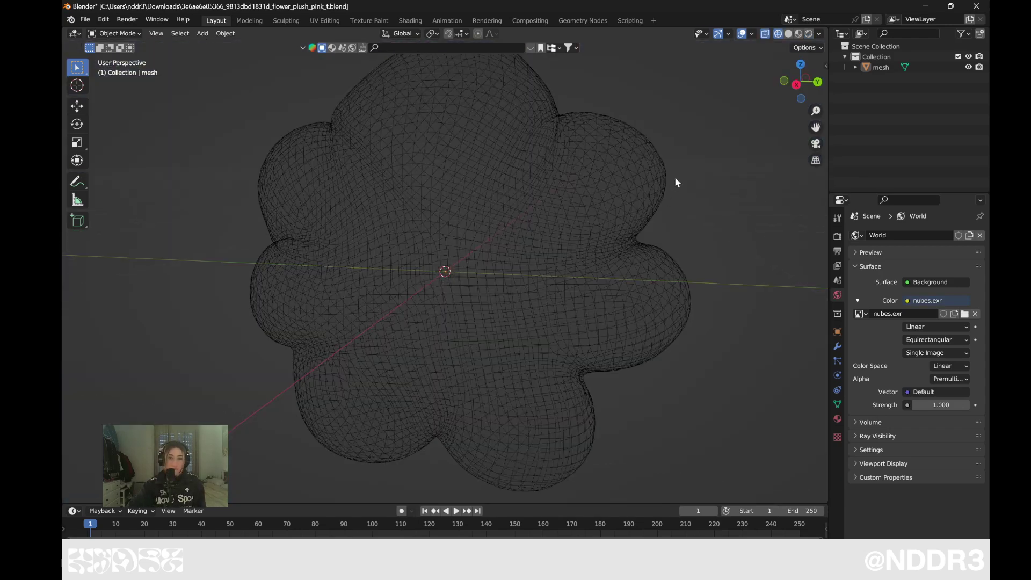
mouse_move(676, 182)
middle_mouse_down()
mouse_move(741, 188)
mouse_move(605, 166)
mouse_move(504, 120)
mouse_move(605, 86)
mouse_move(684, 87)
mouse_move(276, 195)
mouse_move(386, 258)
mouse_move(322, 222)
middle_mouse_up()
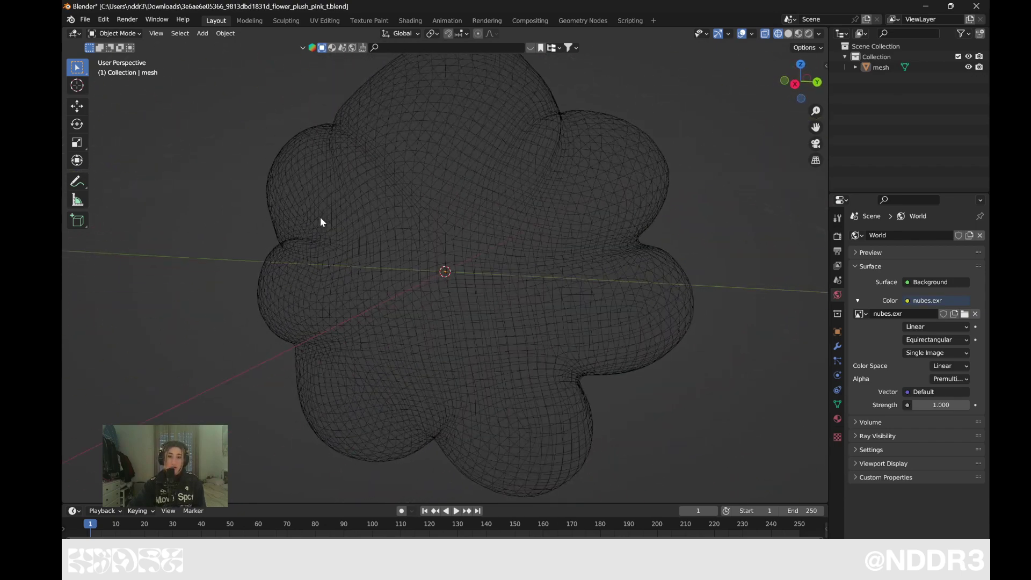
scroll(322, 222, "down", 1)
Return to Solid shading, orbit around the grey plush, and show the interaction mode list.
left_click(788, 33)
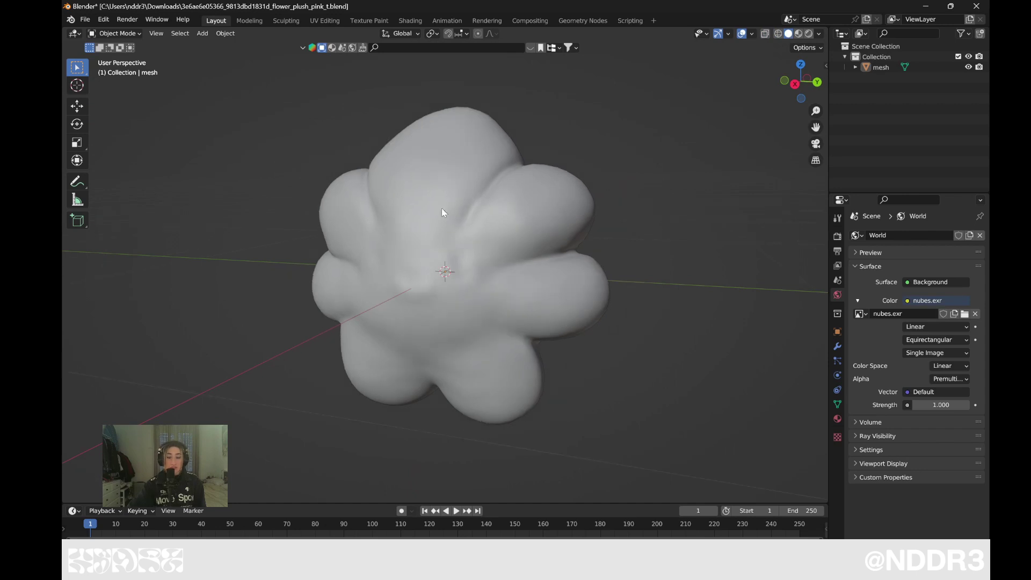
mouse_move(442, 207)
middle_mouse_down()
mouse_move(623, 202)
mouse_move(647, 218)
mouse_move(642, 177)
mouse_move(522, 195)
middle_mouse_up()
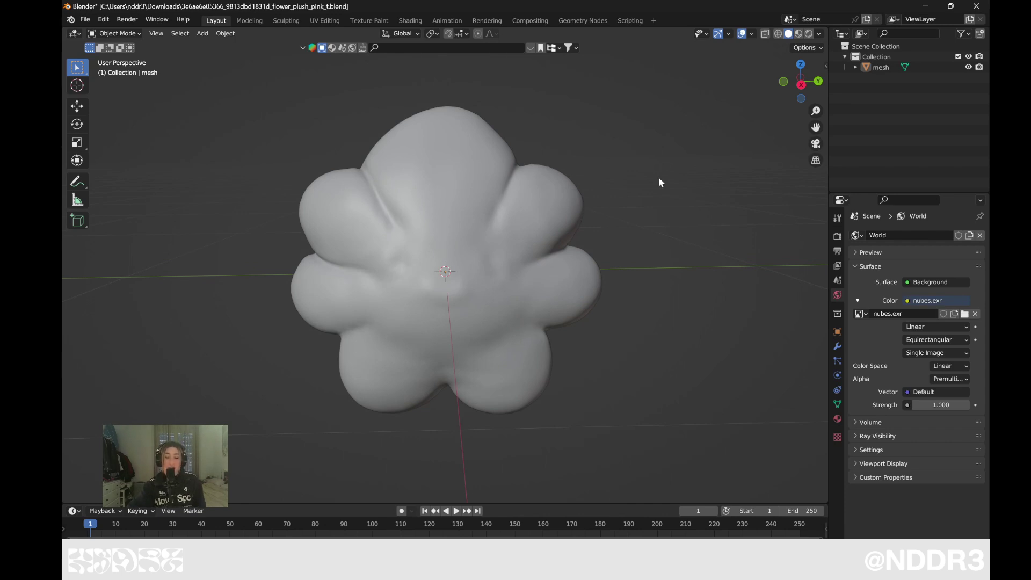
mouse_move(605, 200)
middle_mouse_down()
mouse_move(448, 184)
mouse_move(478, 127)
mouse_move(393, 146)
mouse_move(446, 233)
mouse_move(609, 210)
middle_mouse_up()
mouse_move(655, 170)
middle_mouse_down()
mouse_move(640, 188)
mouse_move(621, 188)
mouse_move(449, 151)
middle_mouse_up()
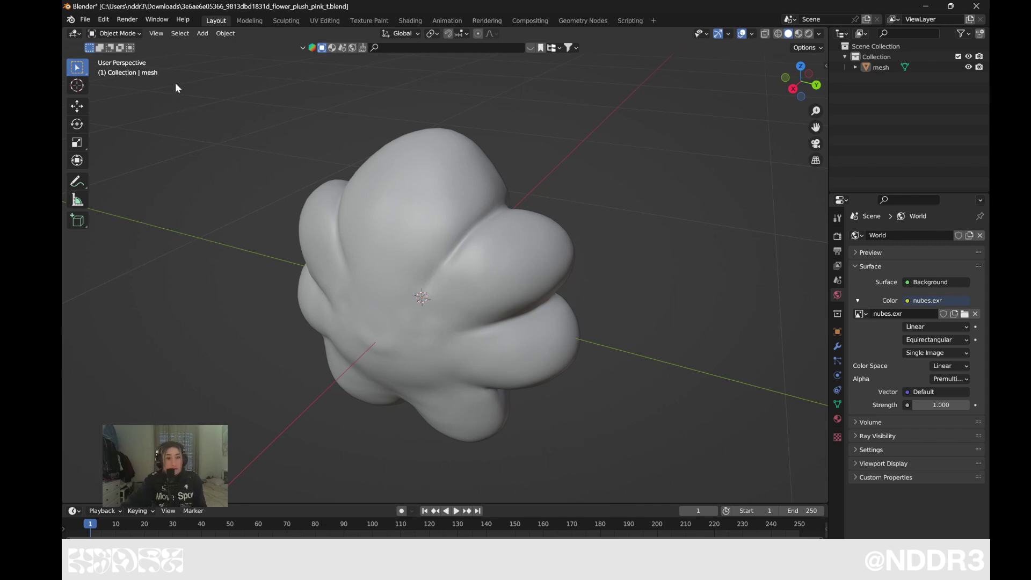
left_click(101, 36)
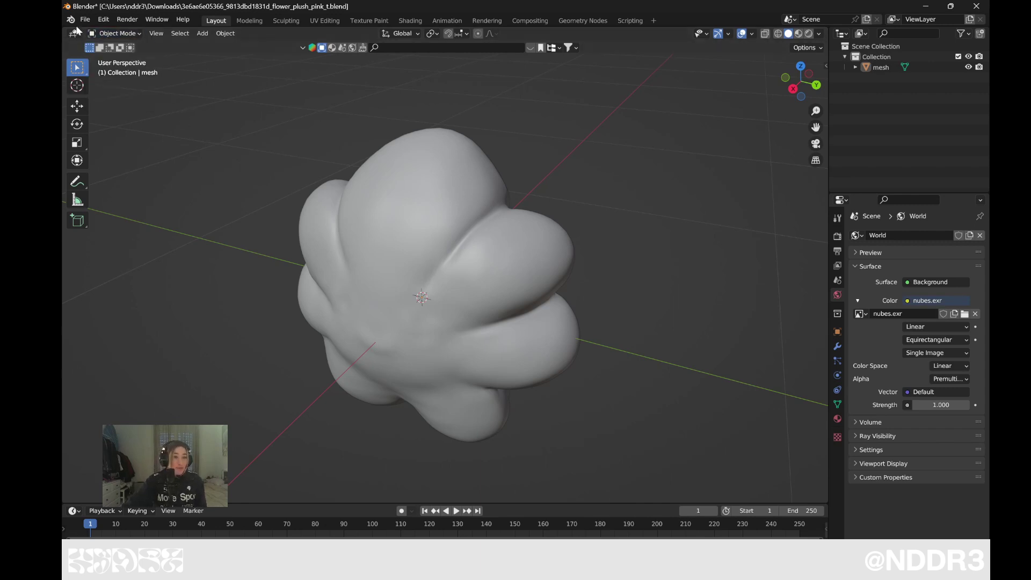
left_click(103, 36)
mouse_move(115, 34)
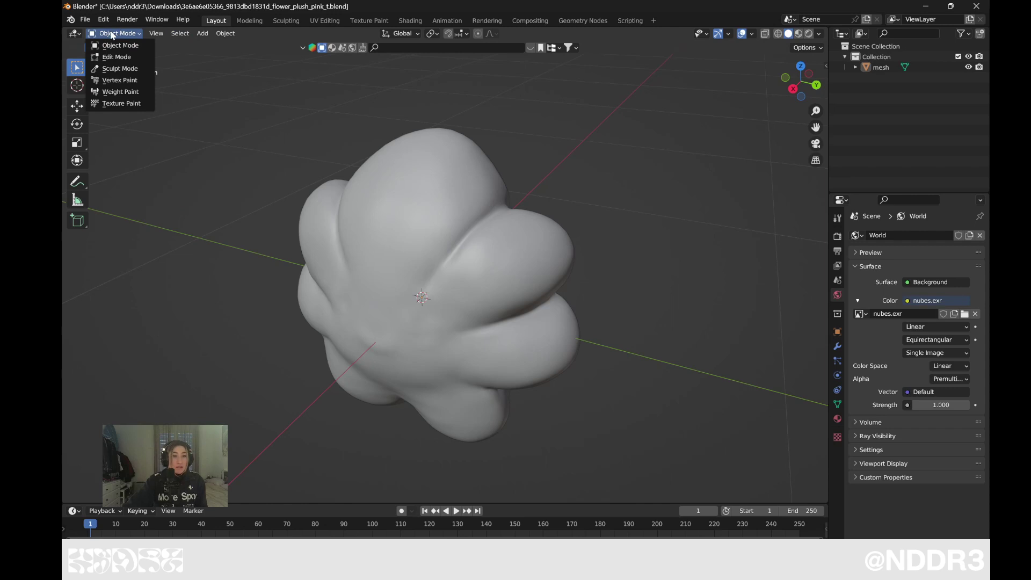
Enter Sculpt Mode and select the Inflate/Deflate brush.
left_click(120, 69)
scroll(460, 294, "up", 1)
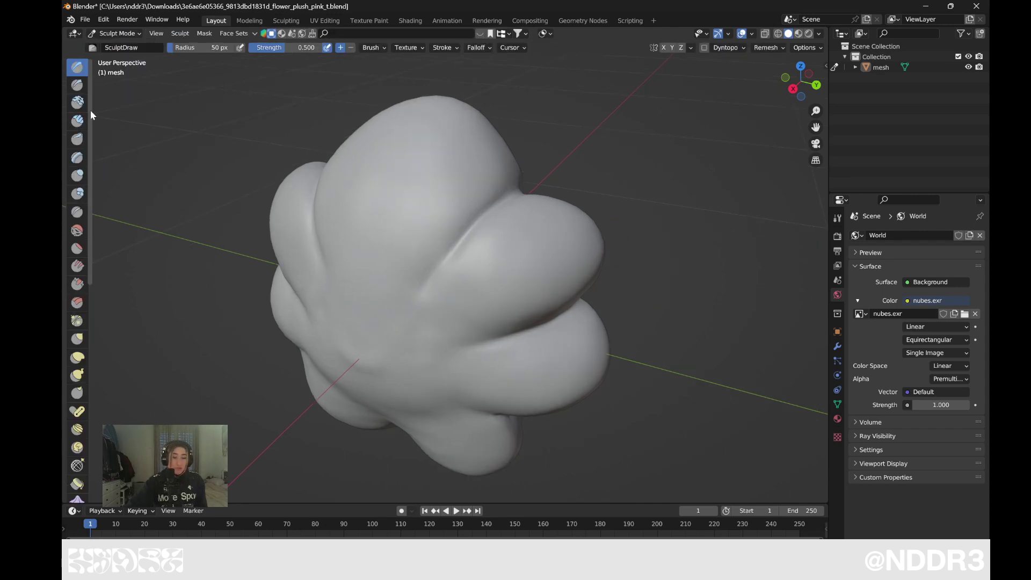
left_click(78, 229)
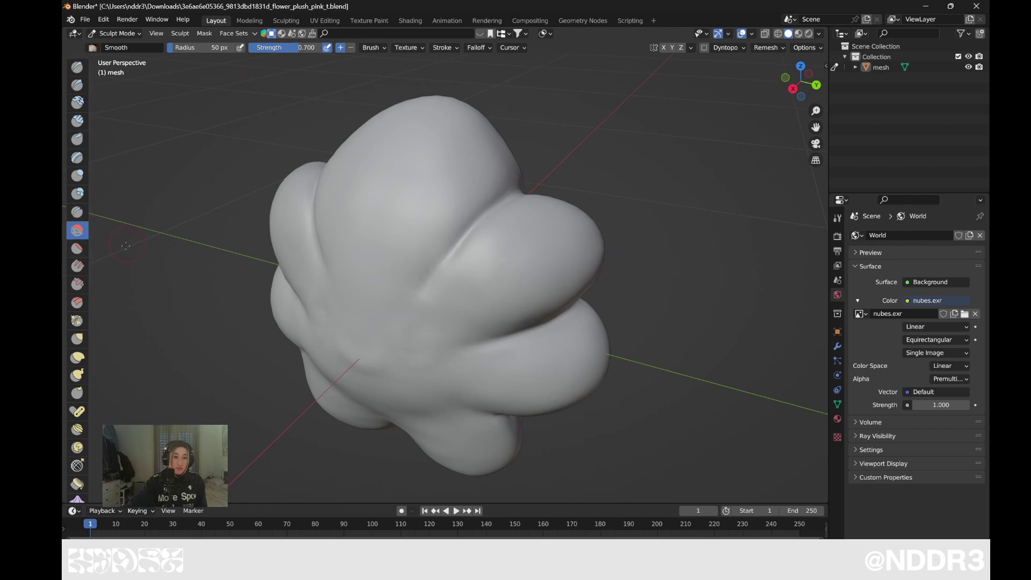
left_click(80, 195)
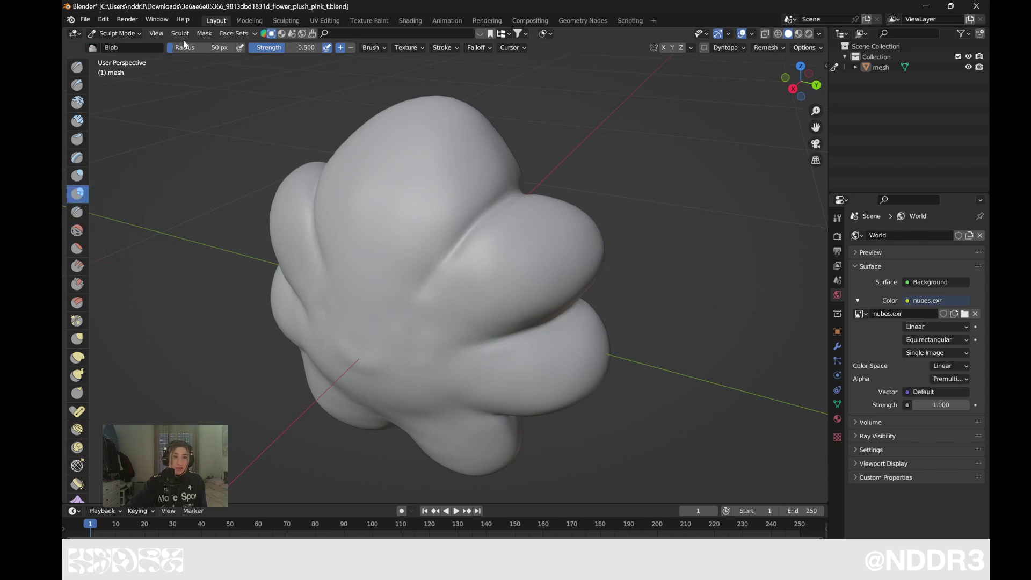
left_click(80, 175)
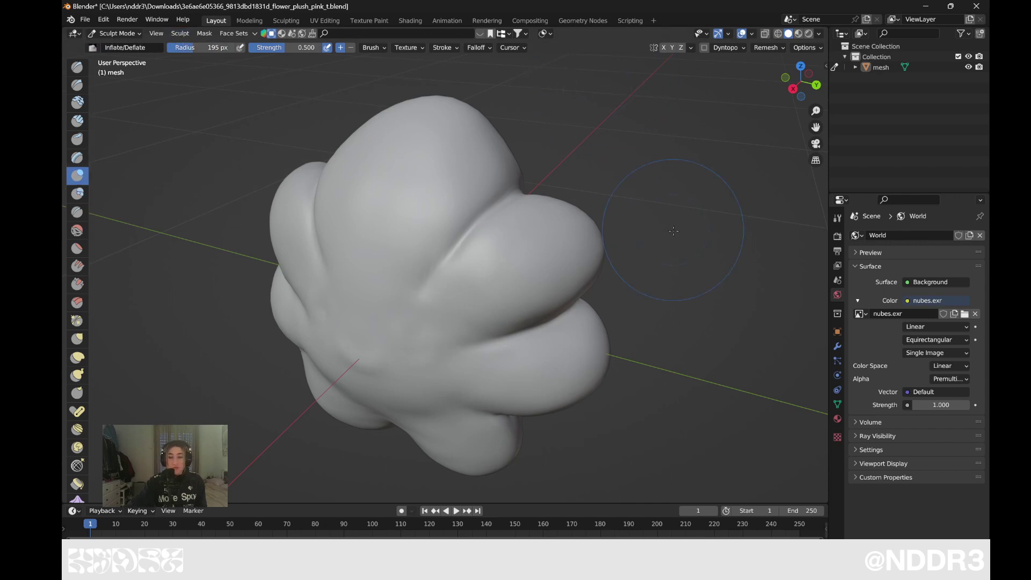
Inflate the plush's upper, upper-left and right-hand lobes, orbiting to check the shape.
middle_click_drag(673, 231, 498, 175)
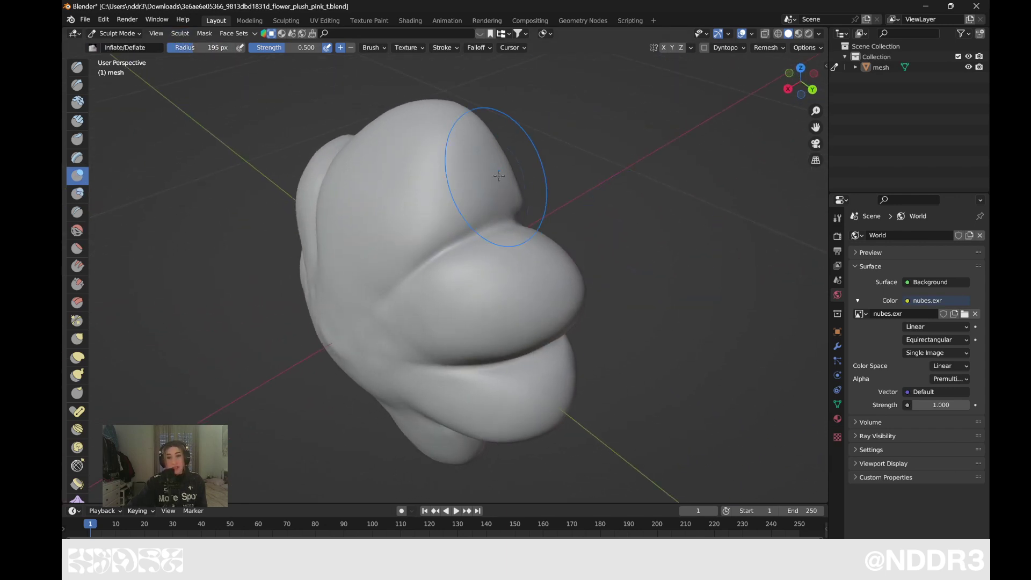
left_click_drag(499, 175, 481, 173)
mouse_move(462, 180)
middle_mouse_down()
mouse_move(464, 190)
mouse_move(564, 204)
middle_mouse_up()
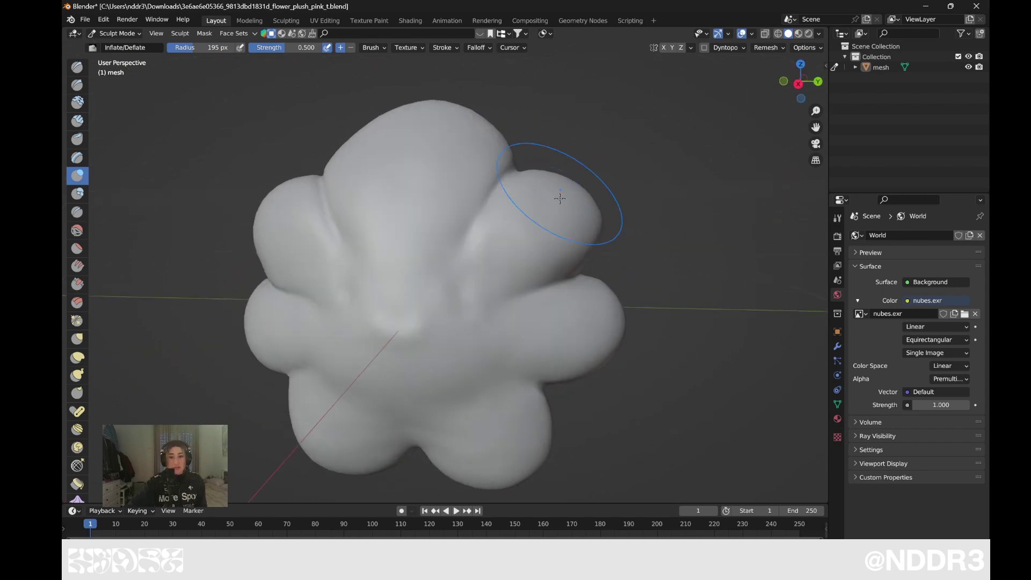
left_click_drag(266, 215, 263, 230)
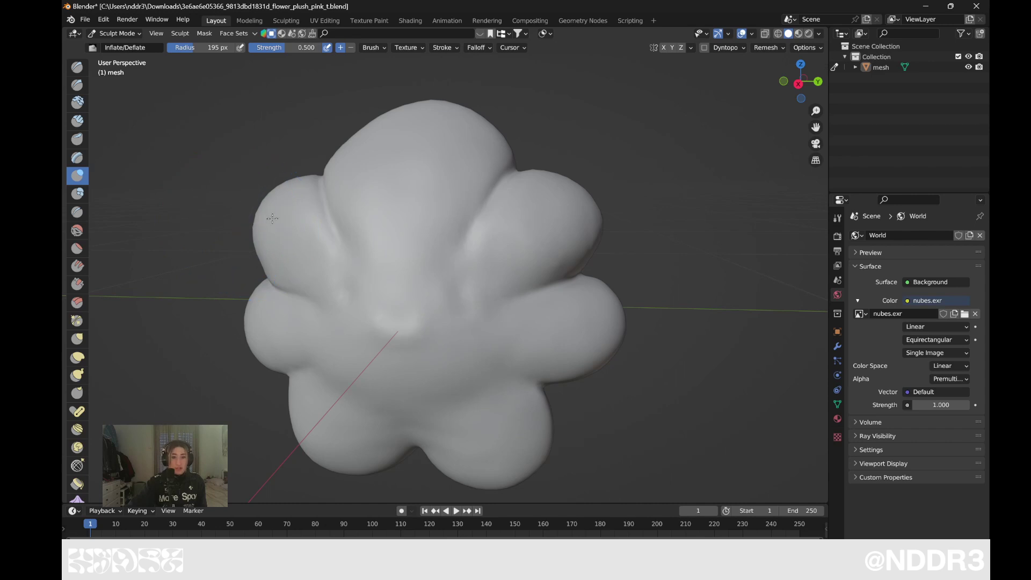
left_click_drag(572, 309, 578, 221)
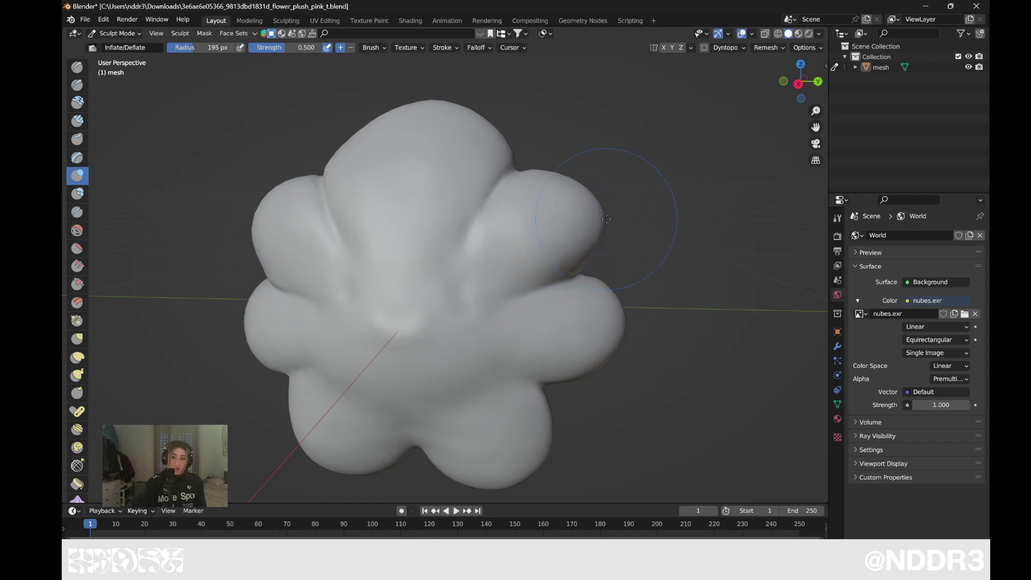
middle_click_drag(606, 219, 680, 206)
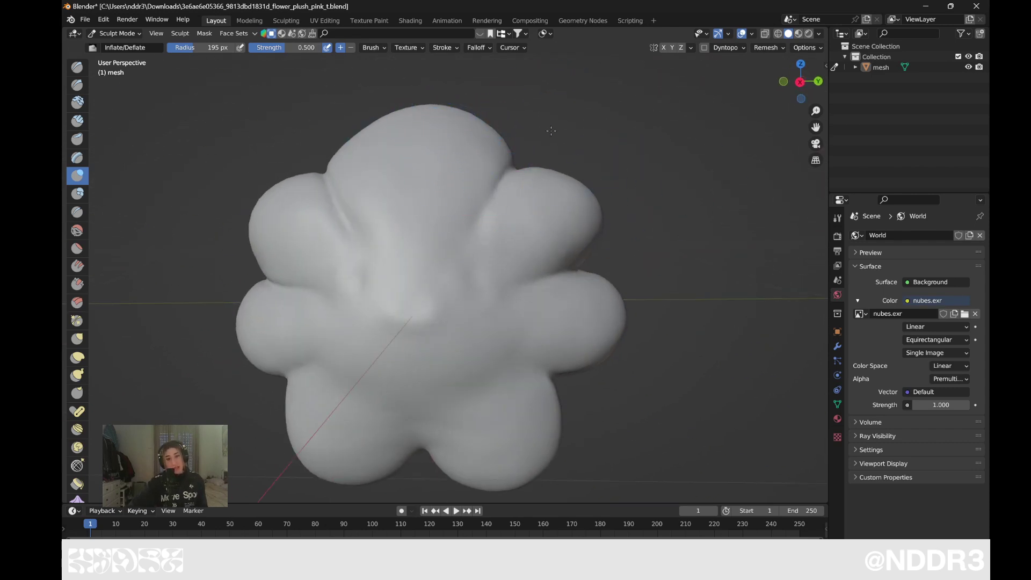
middle_click_drag(551, 131, 386, 135)
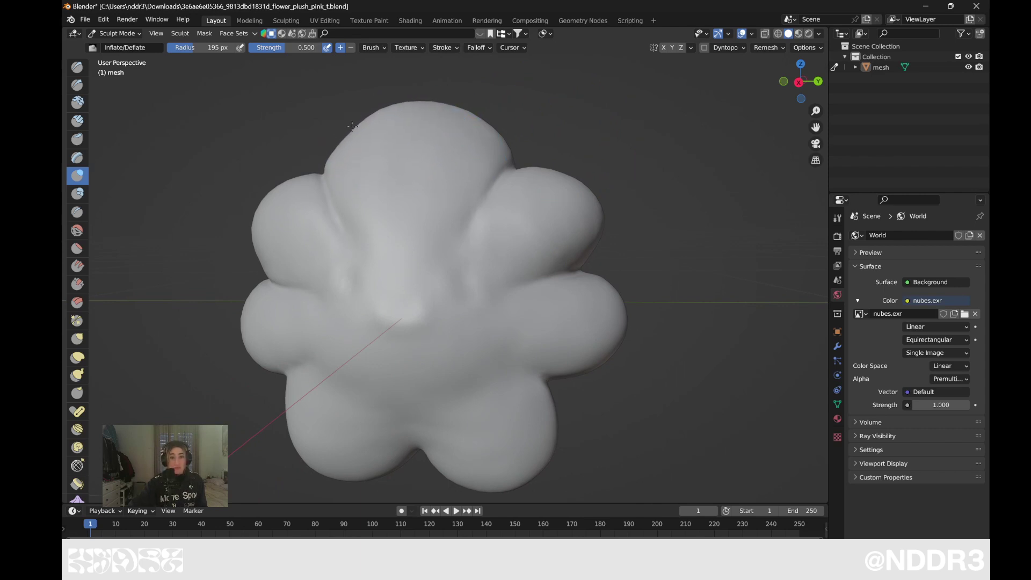
mouse_move(352, 127)
middle_mouse_down()
mouse_move(670, 211)
mouse_move(433, 216)
mouse_move(678, 321)
mouse_move(679, 302)
middle_mouse_up()
scroll(669, 211, "down", 3)
left_click(809, 33)
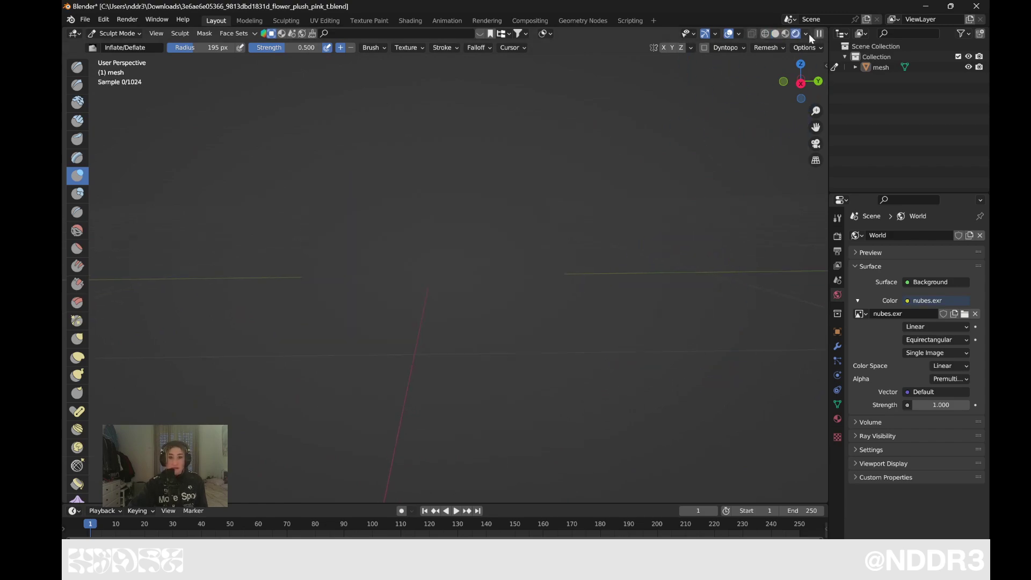
scroll(655, 247, "up", 4)
scroll(655, 247, "down", 3)
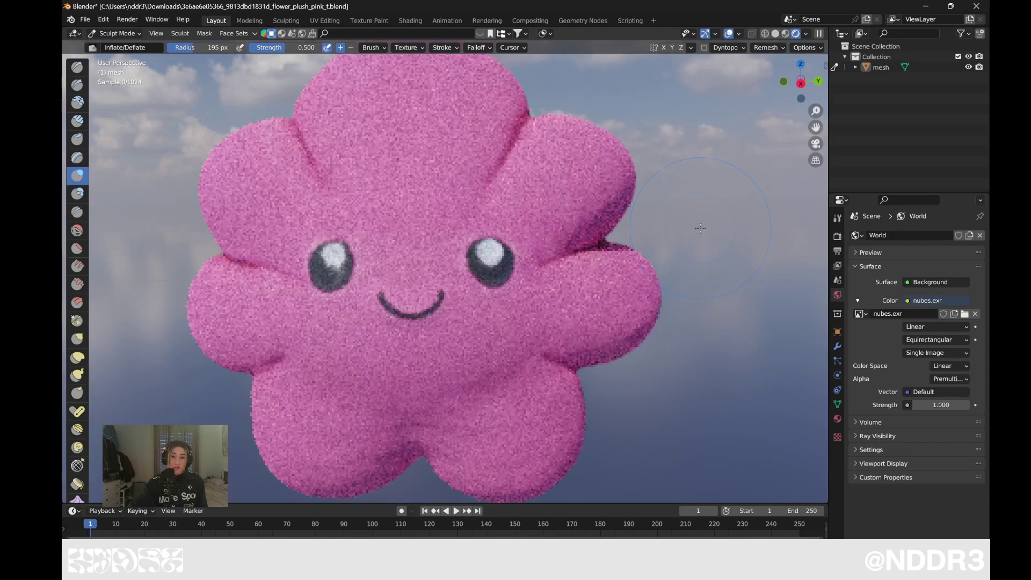
scroll(655, 246, "down", 3)
mouse_move(655, 247)
middle_mouse_down()
mouse_move(688, 223)
mouse_move(657, 277)
middle_mouse_up()
scroll(689, 224, "down", 1)
scroll(658, 277, "down", 3)
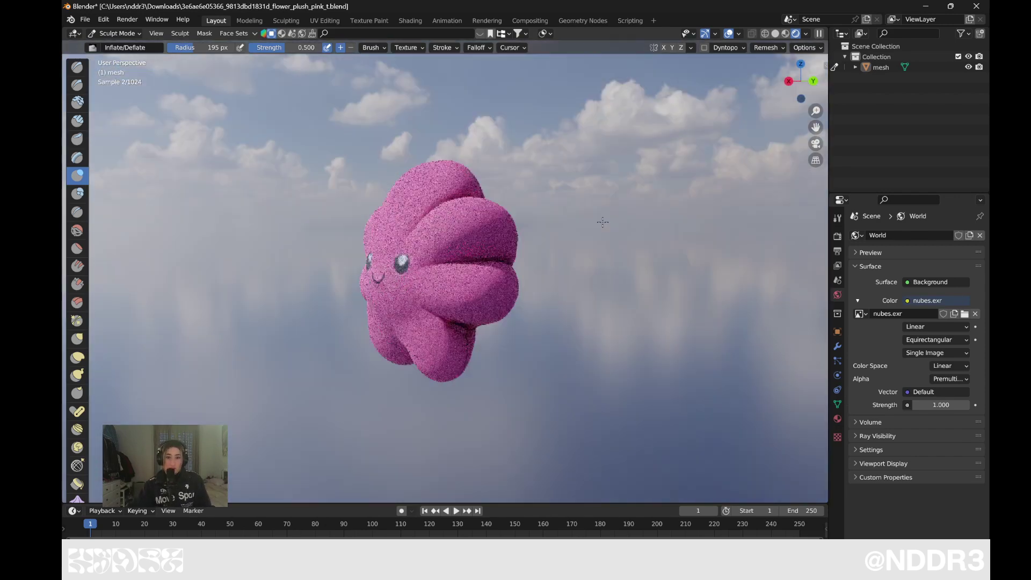
mouse_move(655, 235)
middle_mouse_down()
mouse_move(621, 286)
mouse_move(693, 248)
mouse_move(696, 322)
middle_mouse_up()
scroll(621, 286, "down", 2)
scroll(697, 322, "up", 1)
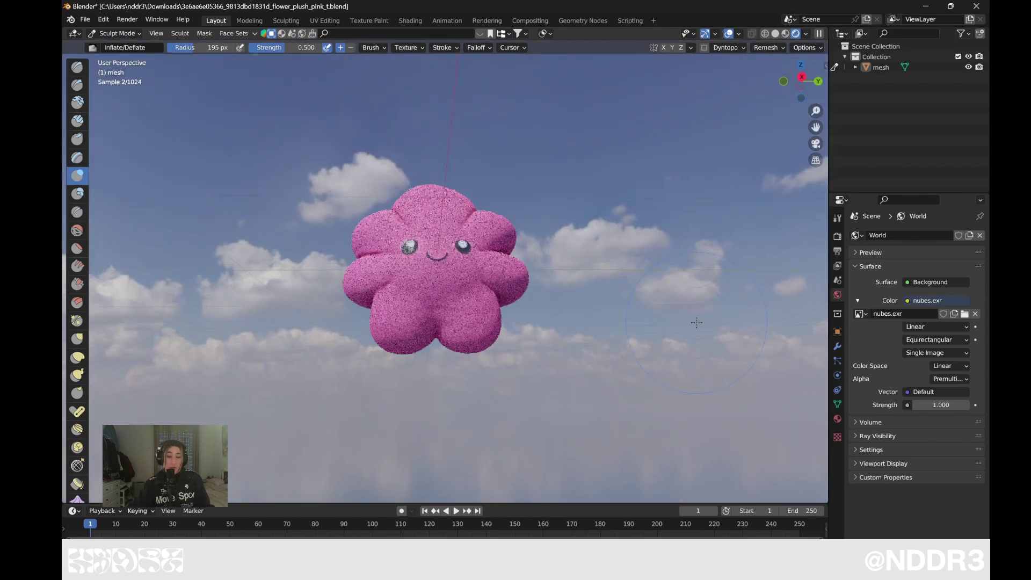
scroll(696, 322, "up", 3)
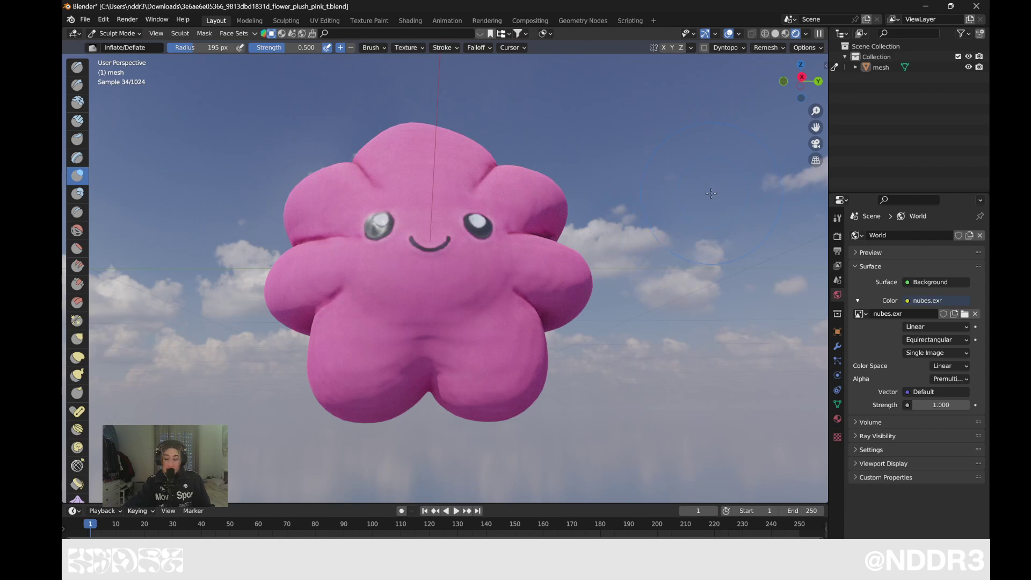
scroll(631, 191, "down", 2)
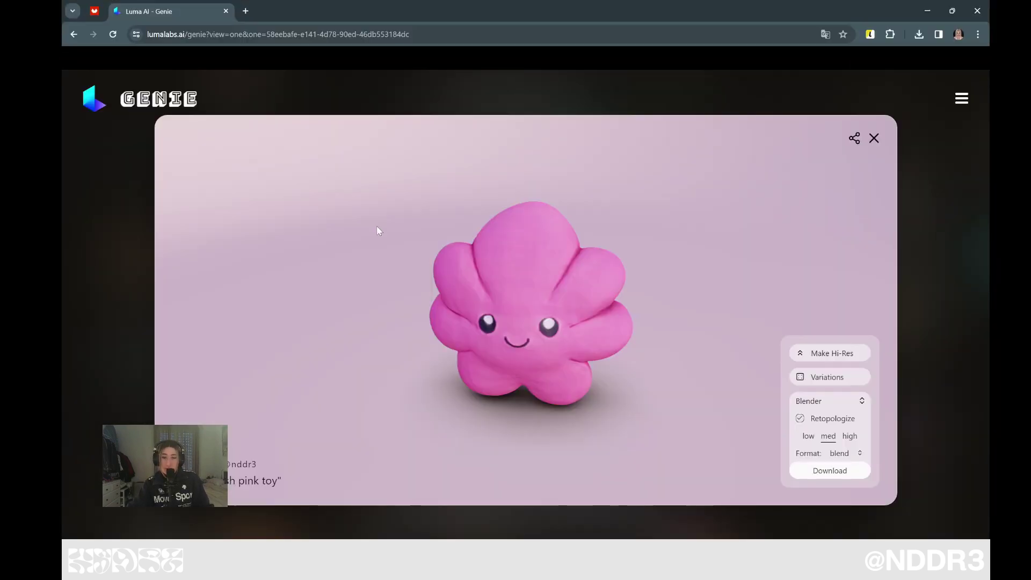
Dismiss the pink flower previews and enter the prompt 'Frog with butterfly wings'.
left_click(874, 138)
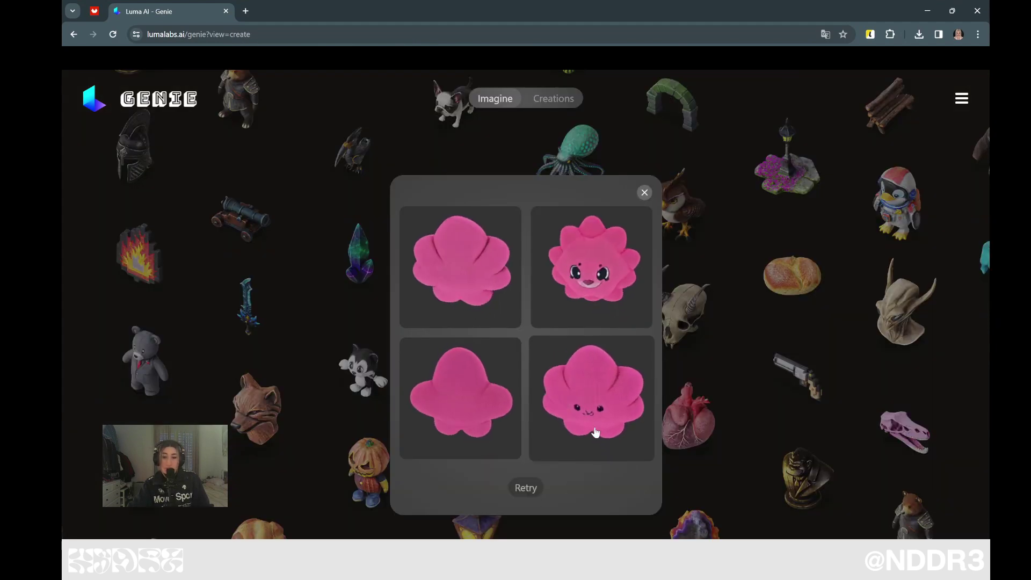
left_click(645, 194)
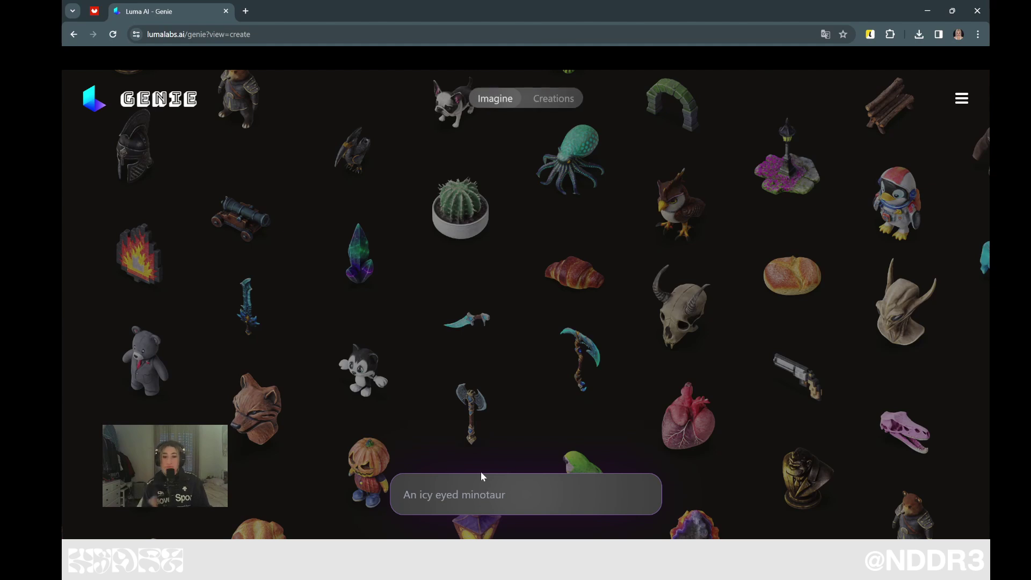
type("Frog ")
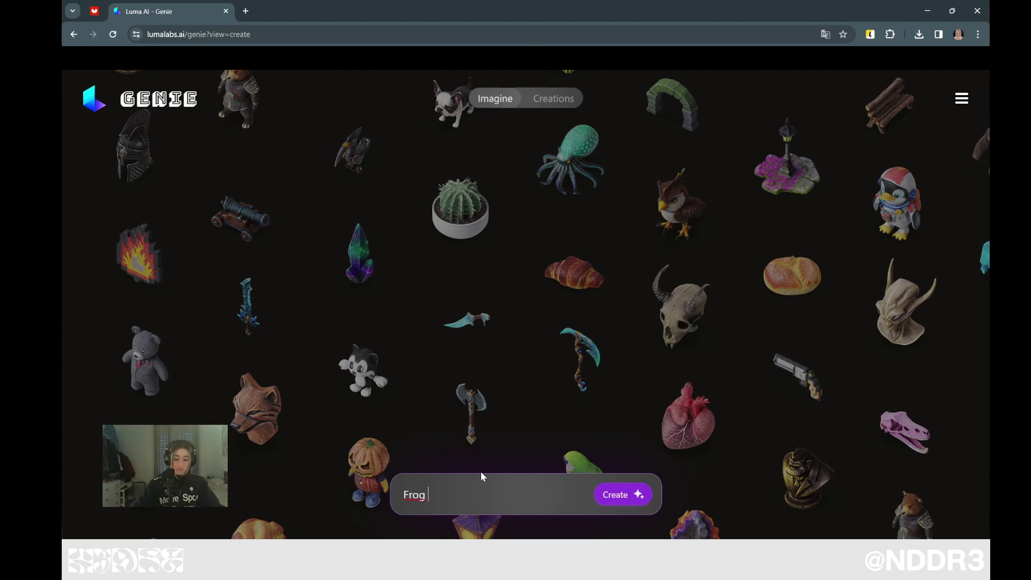
type("plush with butterfly wings")
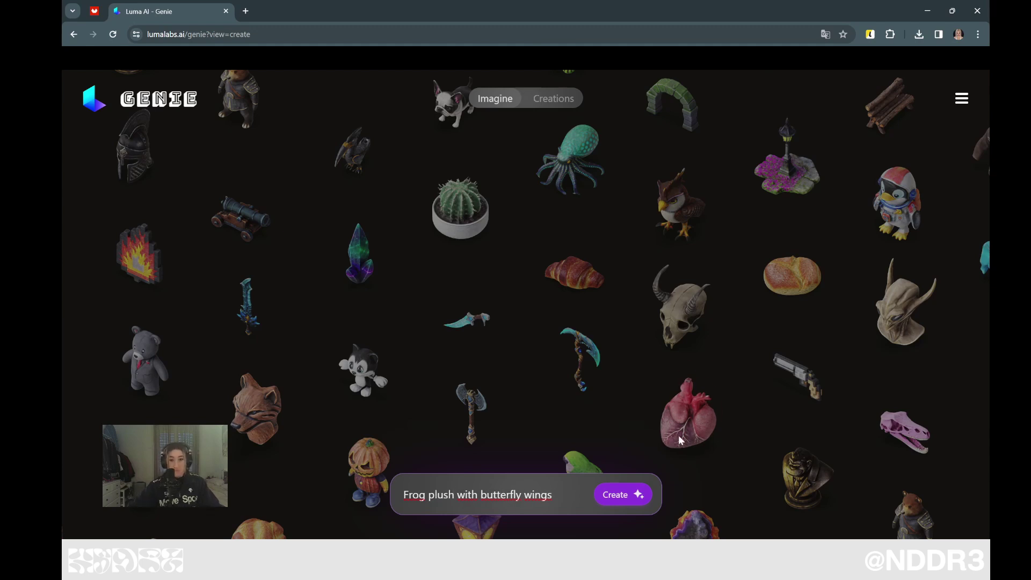
Generate four frog previews and open the orange-winged frog in the 3D viewer.
left_click(615, 499)
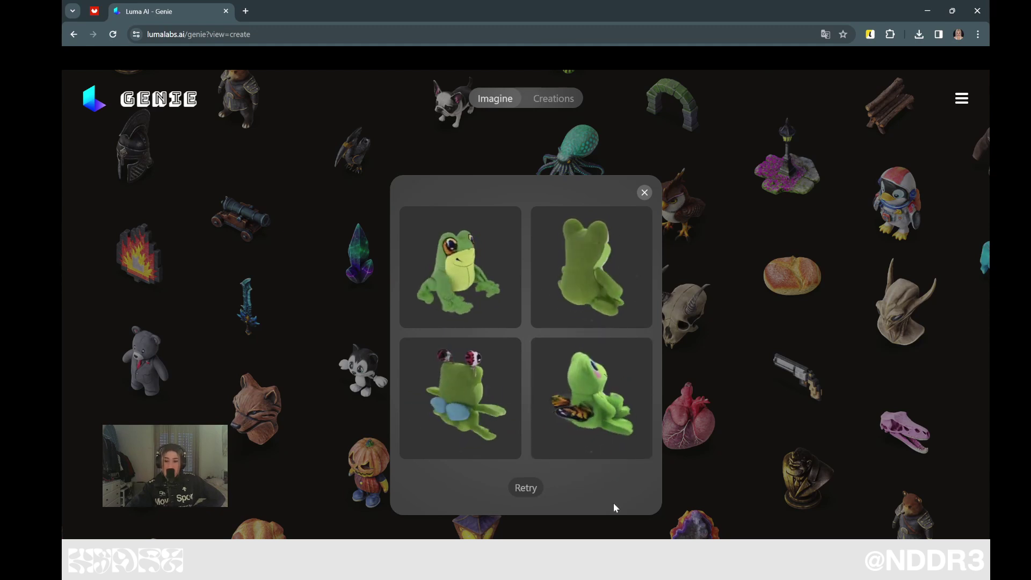
left_click(601, 414)
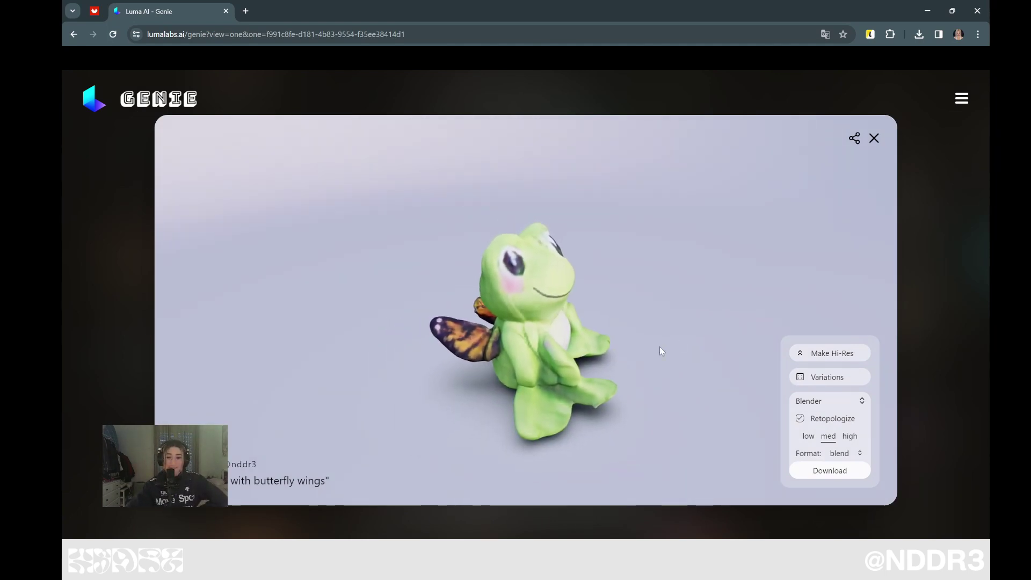
Orbit the orange-winged frog, then generate four green frog plush variations of it.
mouse_move(621, 359)
left_mouse_down()
mouse_move(442, 408)
mouse_move(463, 385)
mouse_move(631, 384)
mouse_move(680, 308)
left_mouse_up()
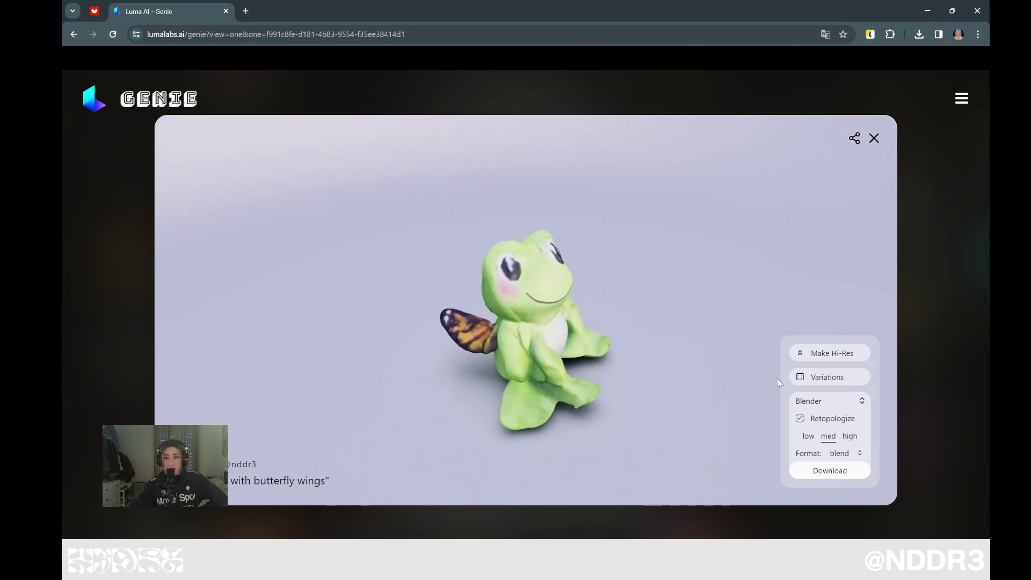
left_click(848, 382)
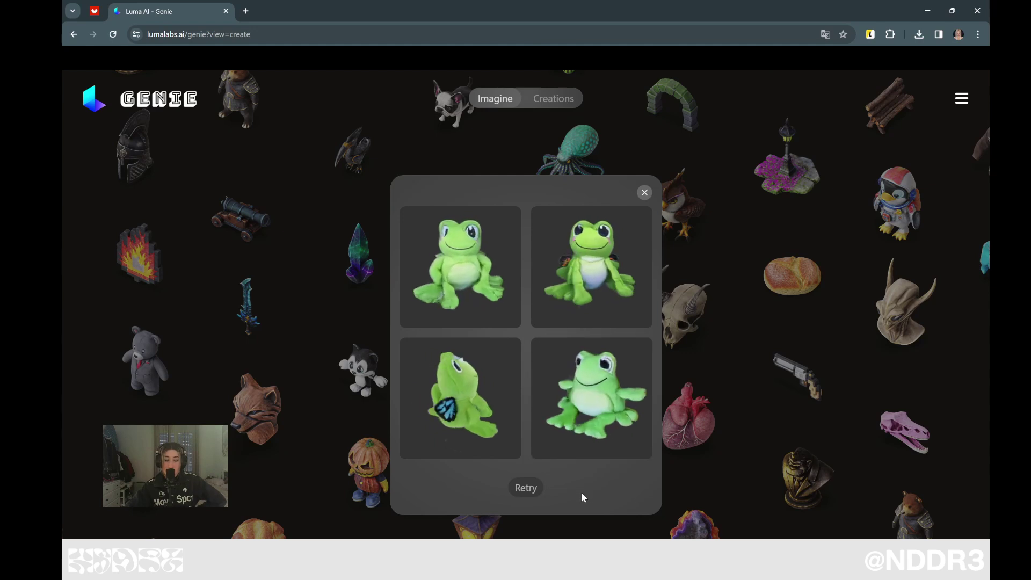
Retry the frog variations and open the blue-winged frog in the 3D viewer.
left_click(537, 486)
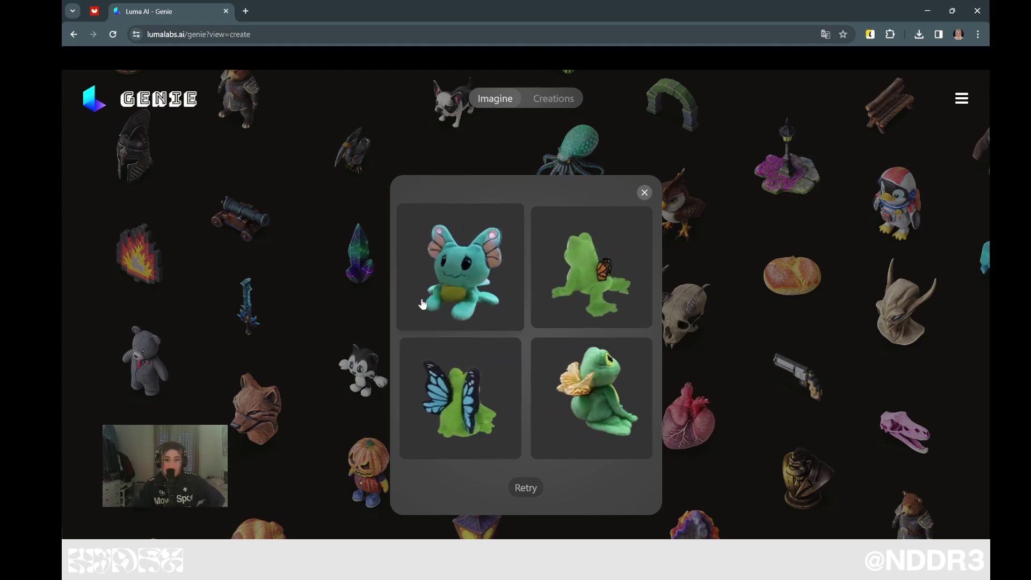
left_click(434, 288)
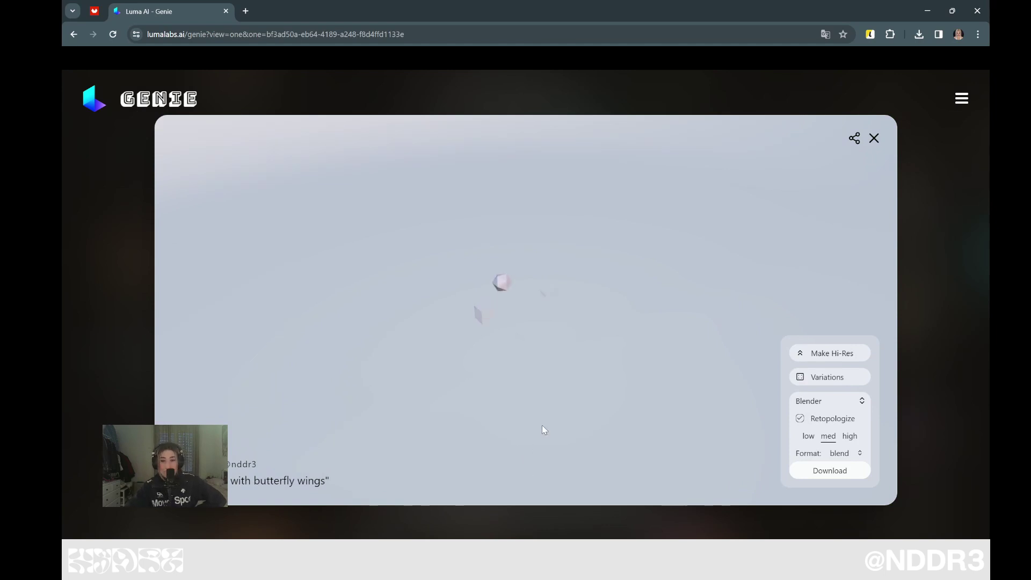
Check the blue-winged frog's back and generate four blue-winged frog variations.
mouse_move(559, 388)
left_mouse_down()
mouse_move(556, 321)
mouse_move(421, 270)
mouse_move(489, 350)
mouse_move(449, 275)
mouse_move(458, 294)
mouse_move(599, 308)
mouse_move(517, 324)
mouse_move(684, 321)
mouse_move(556, 332)
mouse_move(604, 350)
left_mouse_up()
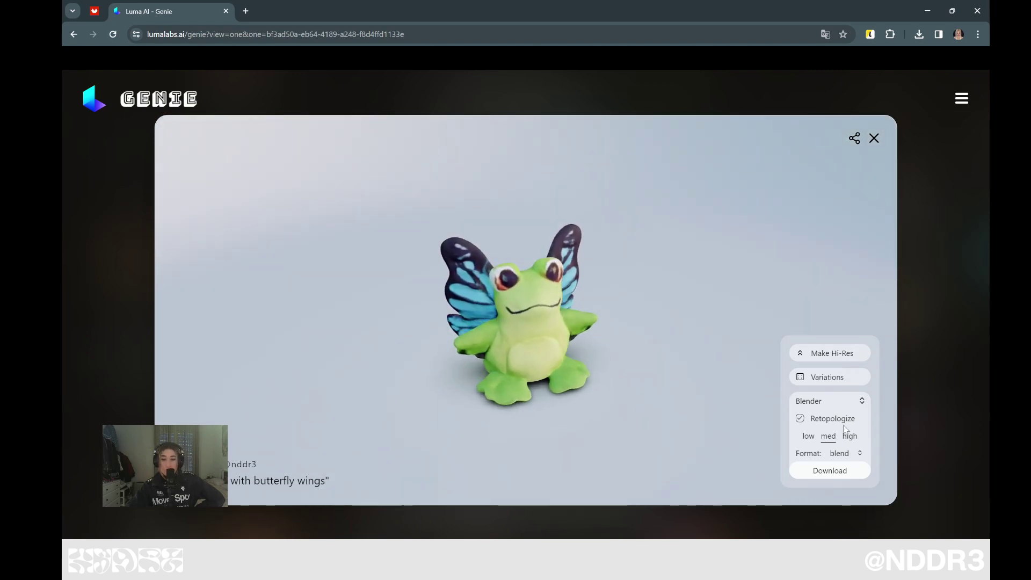
left_click(830, 381)
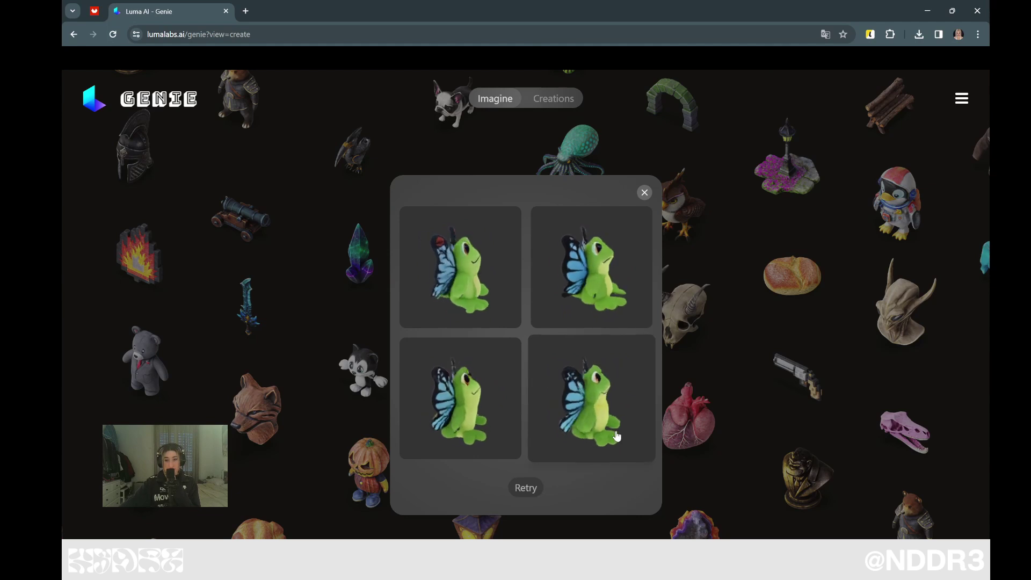
Open the bottom-right blue-winged frog and orbit it to check its wings, side and back.
left_click(603, 421)
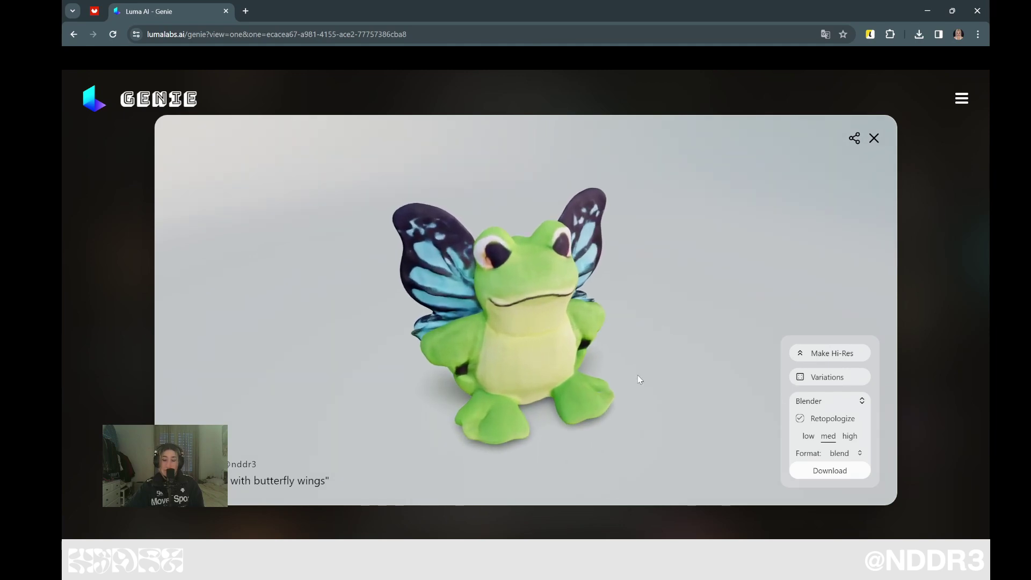
left_click_drag(639, 378, 395, 296)
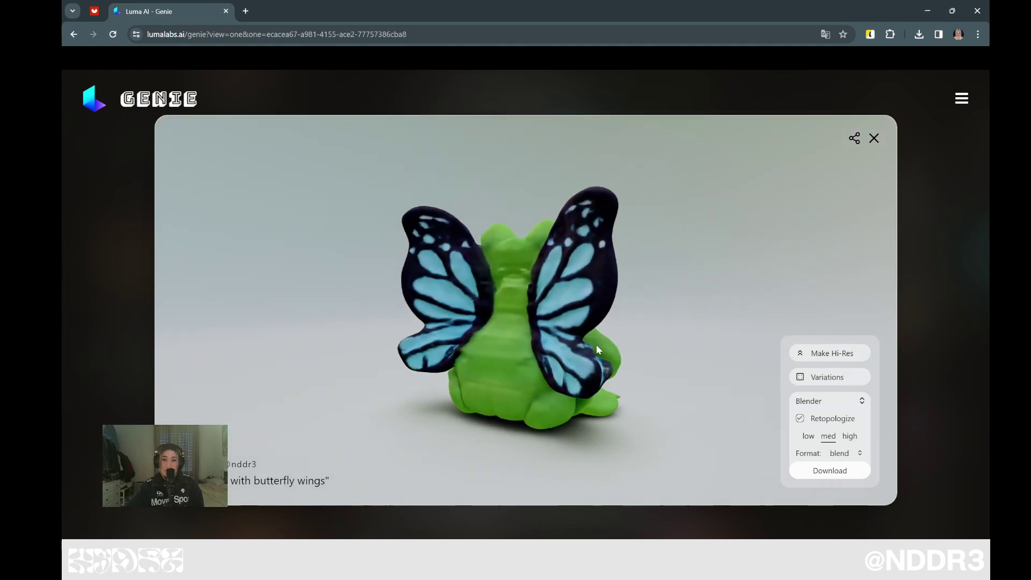
left_click_drag(596, 343, 449, 336)
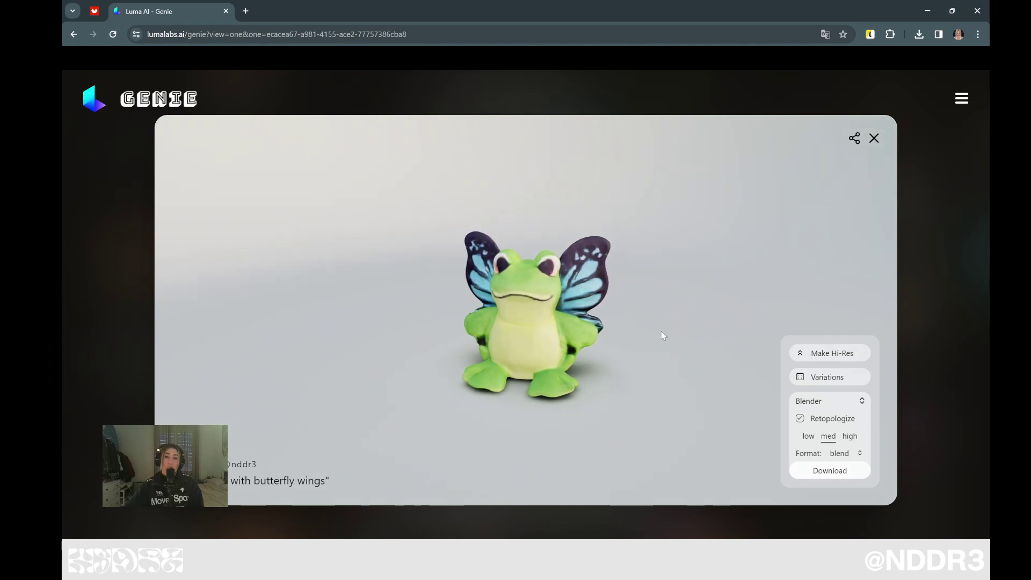
left_click_drag(663, 335, 345, 329)
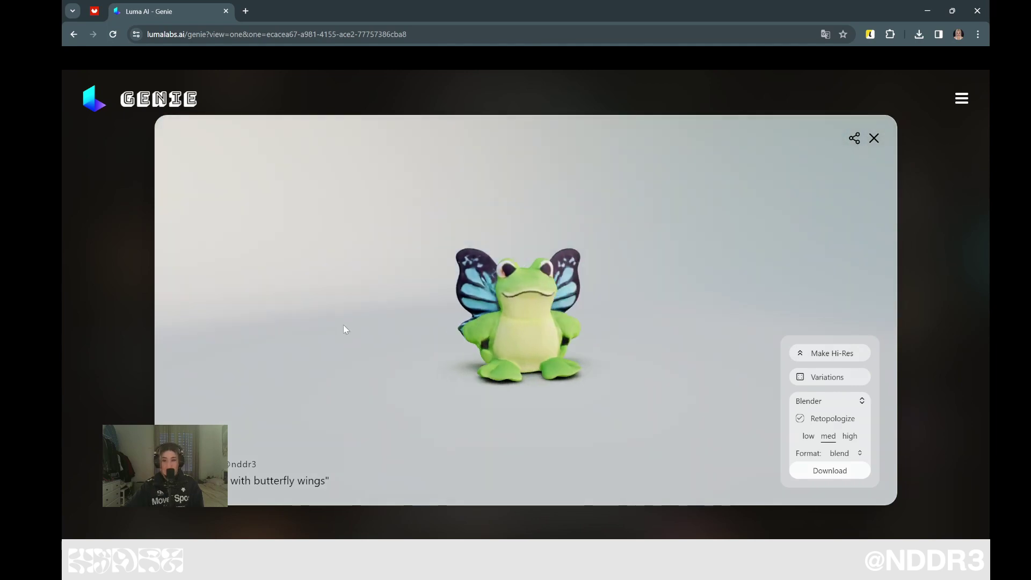
mouse_move(571, 369)
left_mouse_down()
mouse_move(549, 329)
mouse_move(424, 388)
mouse_move(460, 391)
mouse_move(459, 324)
mouse_move(574, 345)
mouse_move(574, 363)
left_mouse_up()
Zoom in and out on the frog, then start a Hi-Res build of it.
scroll(579, 347, "up", 2)
scroll(586, 356, "up", 3)
scroll(587, 359, "up", 2)
scroll(587, 358, "down", 5)
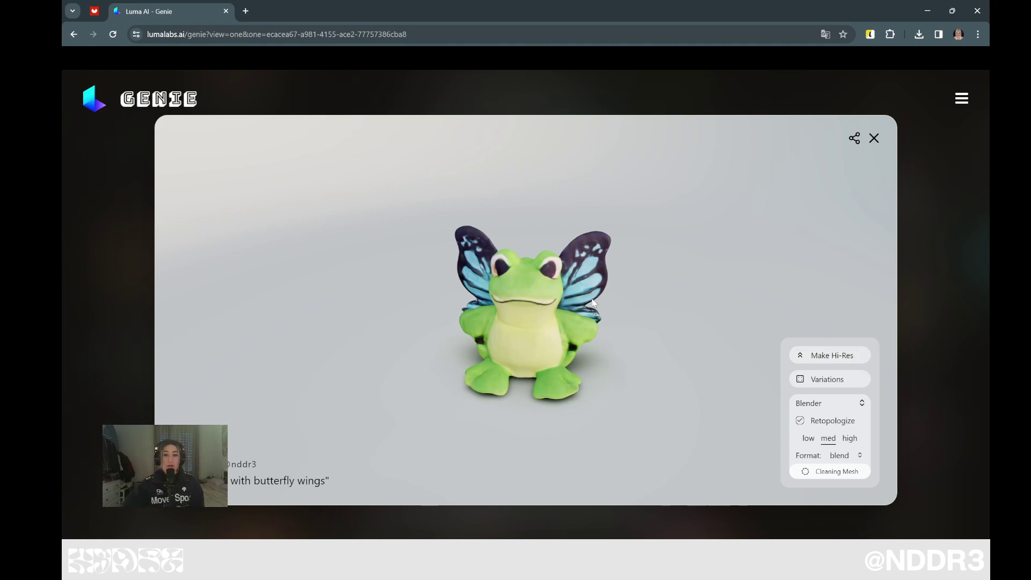
scroll(604, 314, "up", 3)
scroll(695, 322, "down", 2)
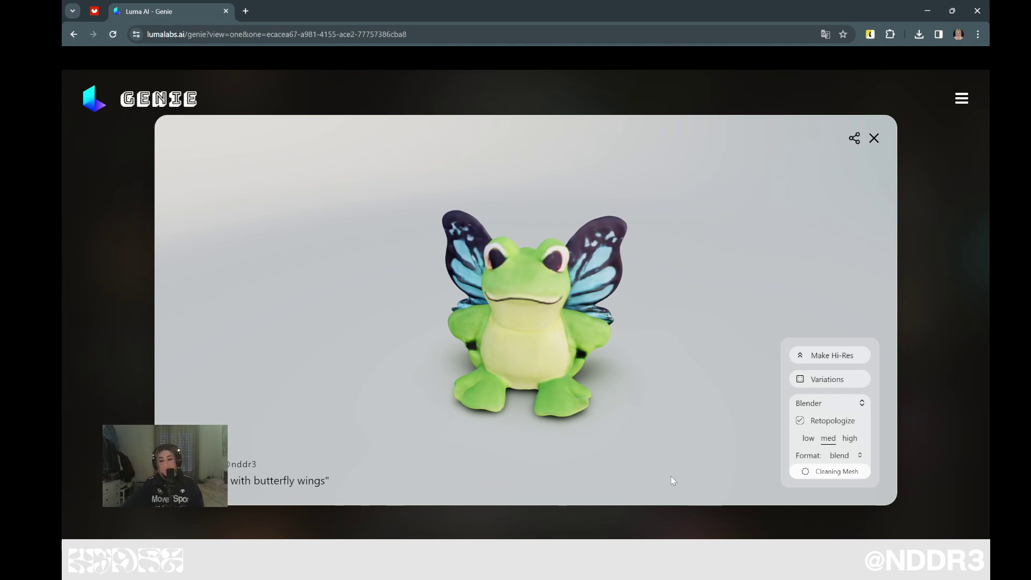
scroll(566, 315, "up", 3)
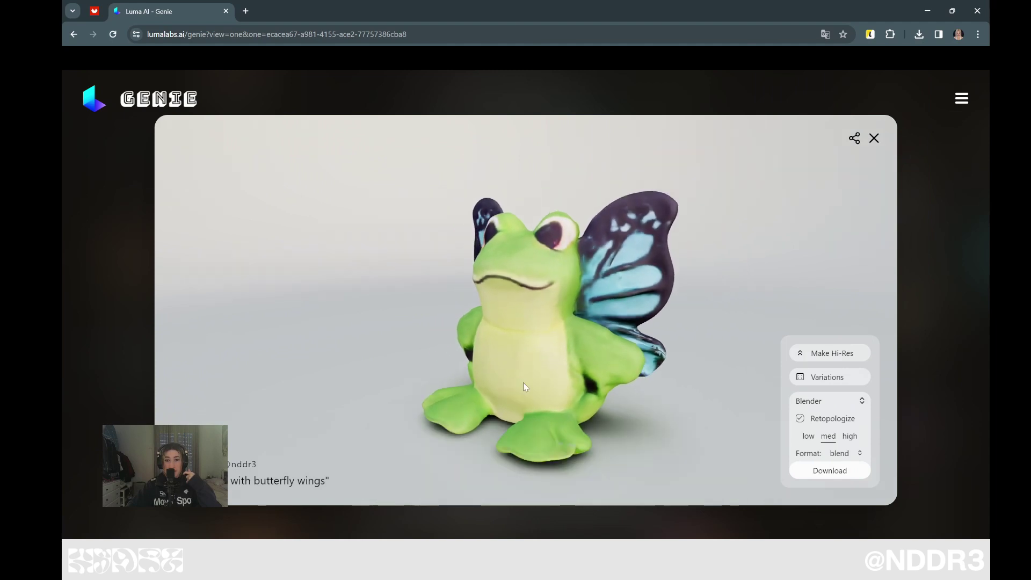
scroll(523, 382, "down", 3)
left_click_drag(526, 384, 582, 391)
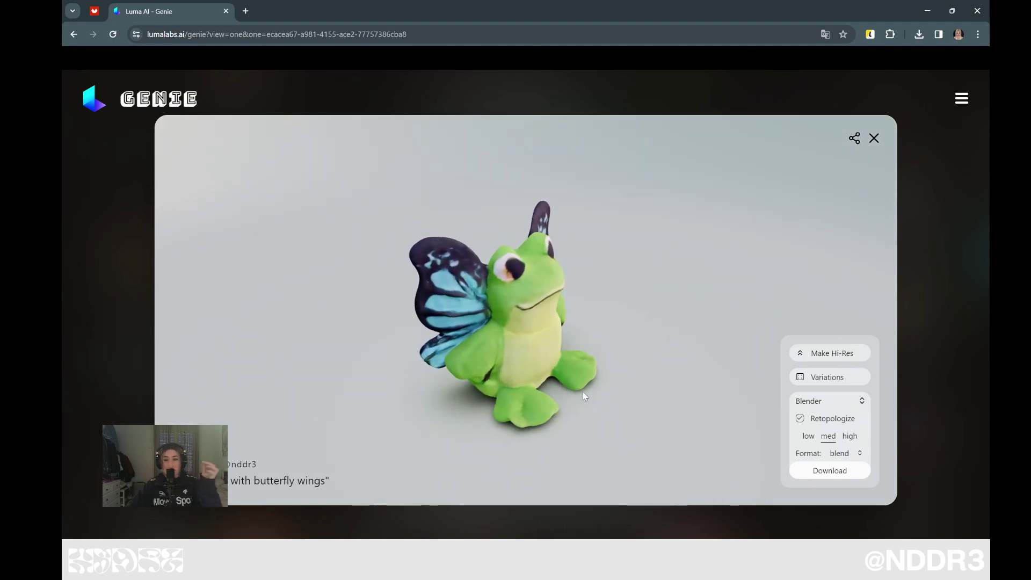
left_click(831, 354)
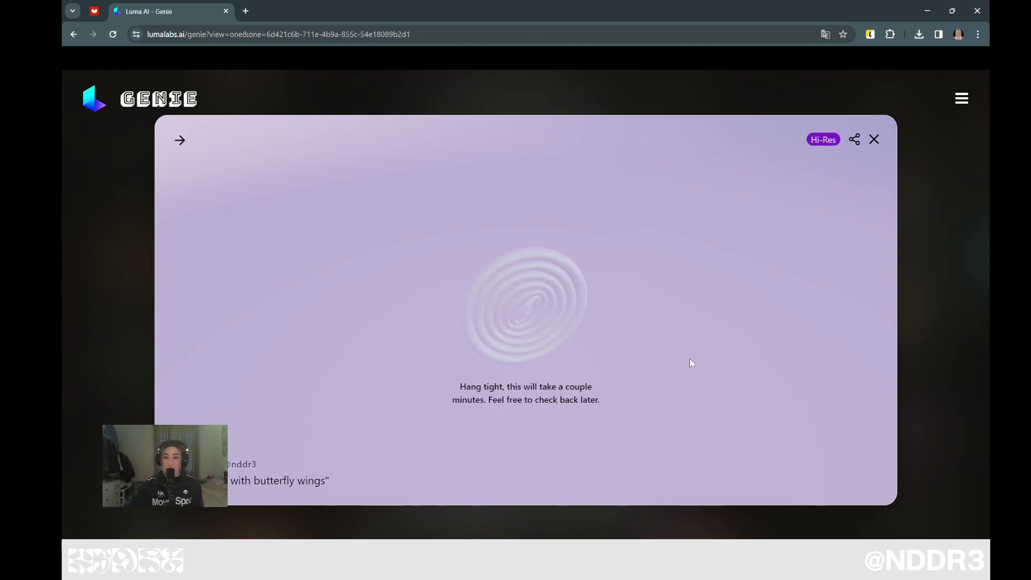
Leave the Hi-Res loading screen and show the Creations gallery.
key("Escape")
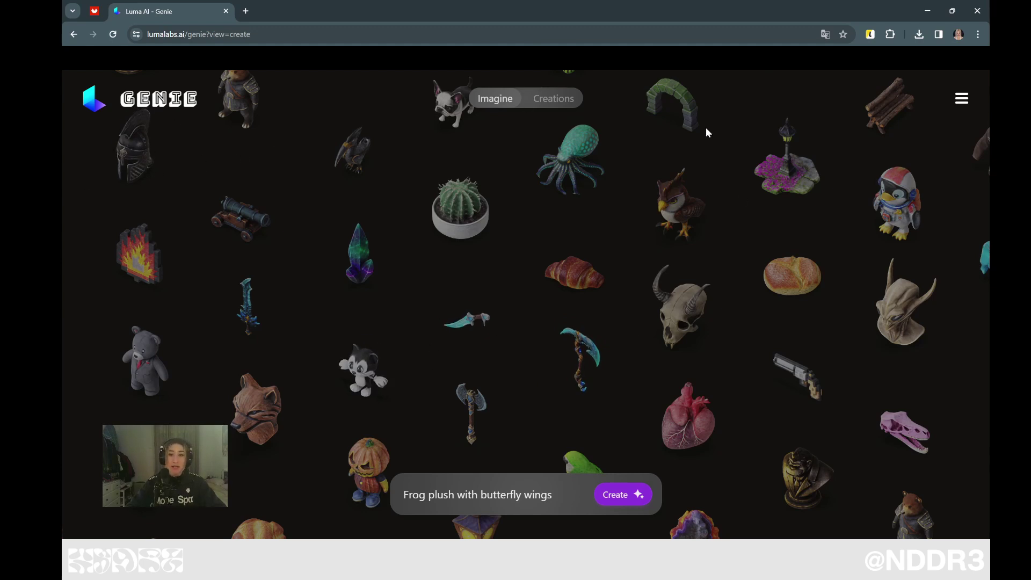
left_click(556, 100)
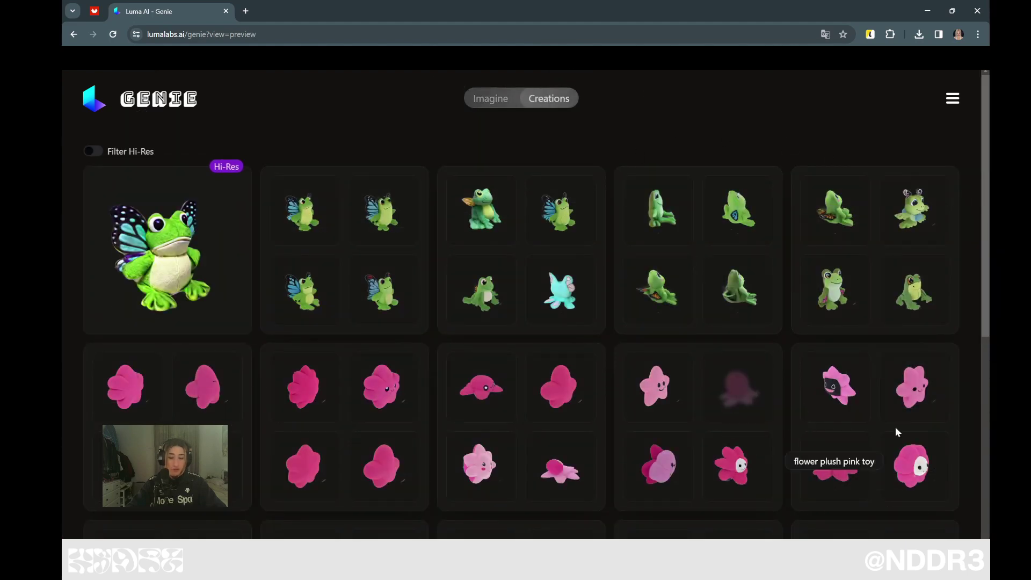
left_click(173, 265)
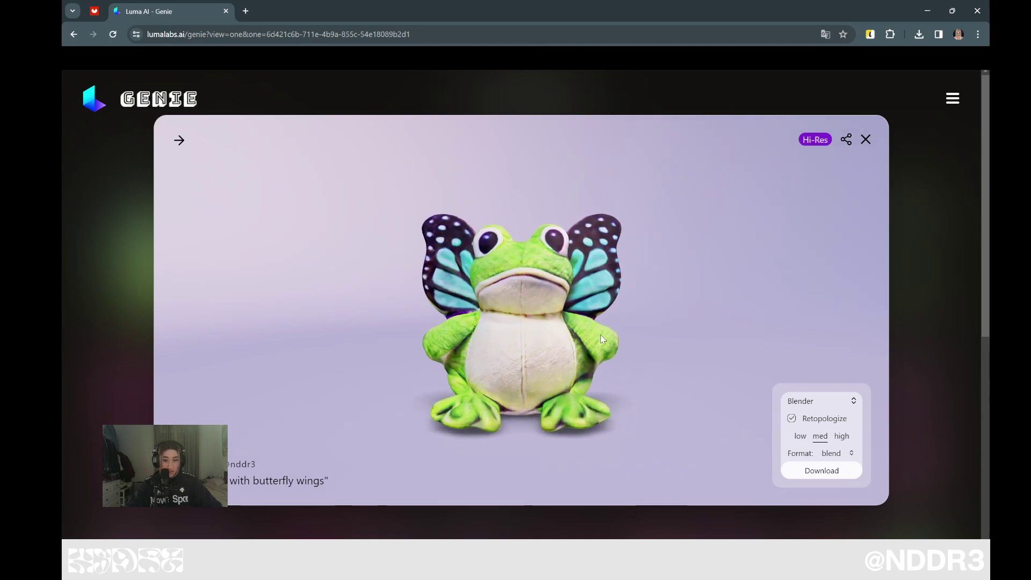
mouse_move(656, 303)
left_mouse_down()
mouse_move(384, 273)
mouse_move(543, 342)
left_mouse_up()
scroll(543, 342, "up", 3)
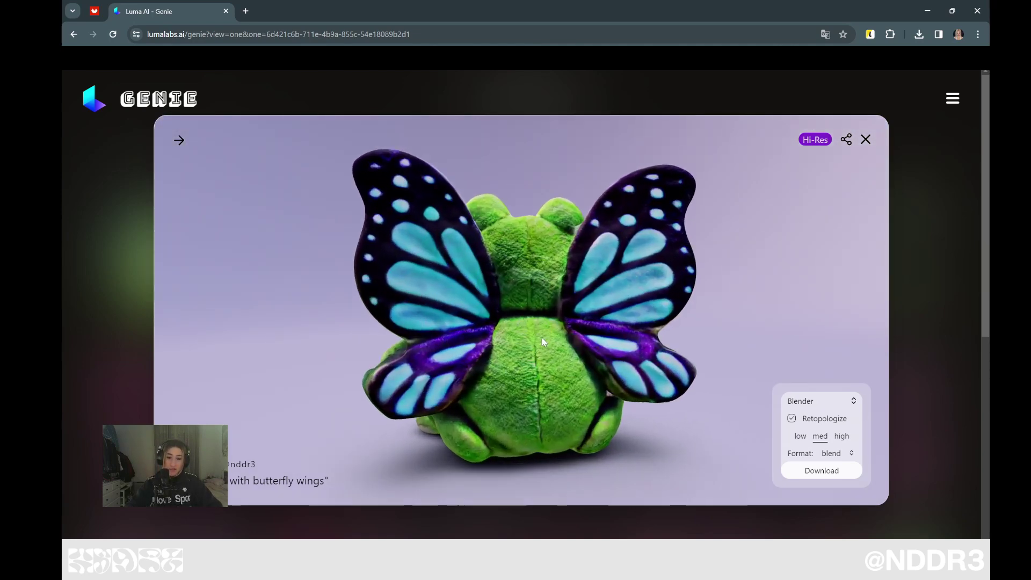
scroll(543, 342, "up", 3)
scroll(558, 388, "up", 3)
scroll(537, 357, "down", 5)
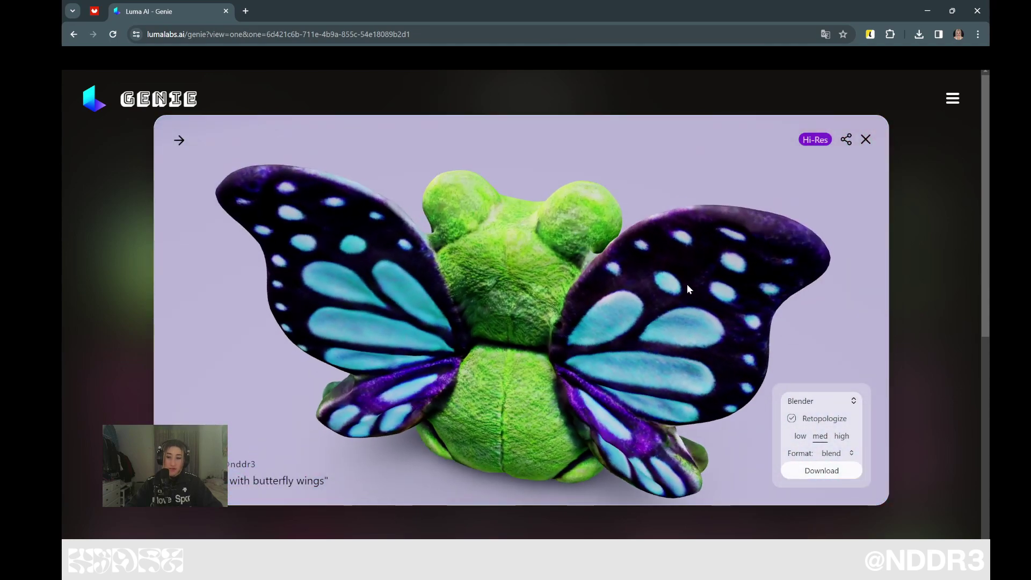
mouse_move(724, 247)
left_mouse_down()
mouse_move(523, 260)
mouse_move(556, 249)
mouse_move(504, 370)
mouse_move(550, 324)
mouse_move(521, 319)
mouse_move(483, 281)
mouse_move(523, 249)
mouse_move(637, 244)
left_mouse_up()
scroll(522, 318, "down", 3)
scroll(520, 318, "up", 2)
scroll(523, 250, "up", 2)
scroll(616, 333, "up", 2)
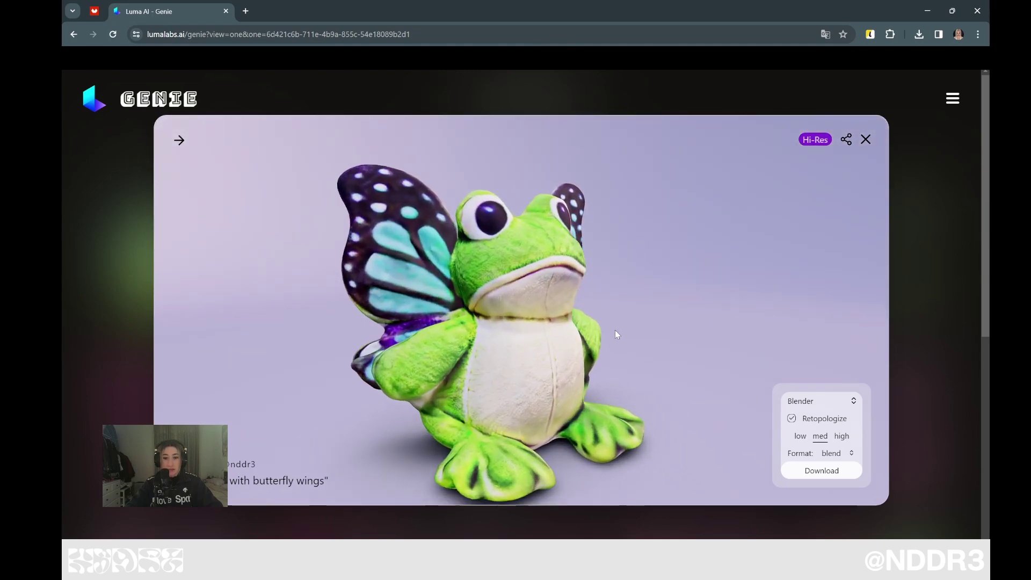
scroll(614, 331, "up", 3)
scroll(586, 296, "down", 3)
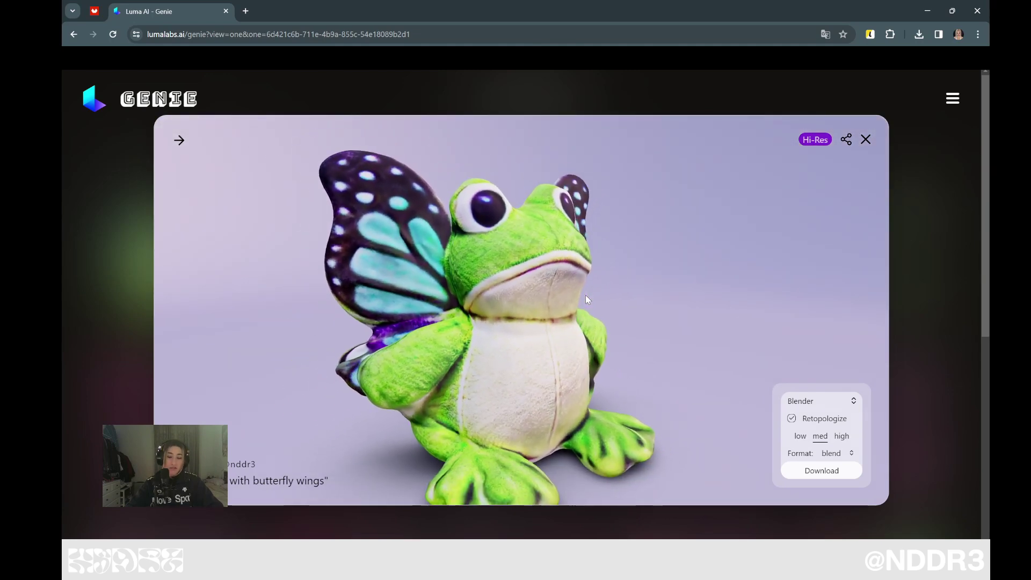
scroll(669, 274, "down", 2)
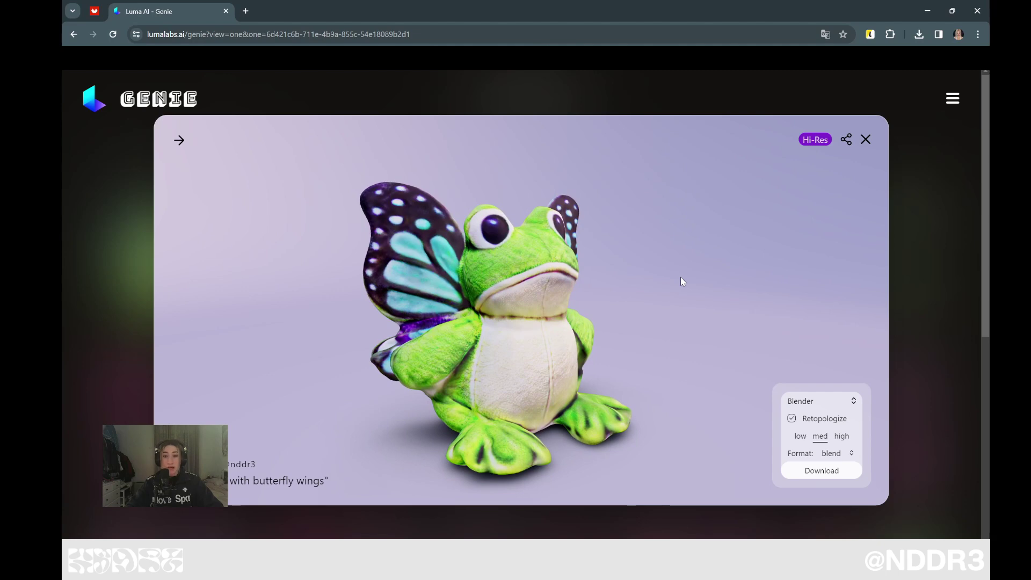
mouse_move(673, 285)
left_mouse_down()
mouse_move(614, 338)
mouse_move(475, 368)
left_mouse_up()
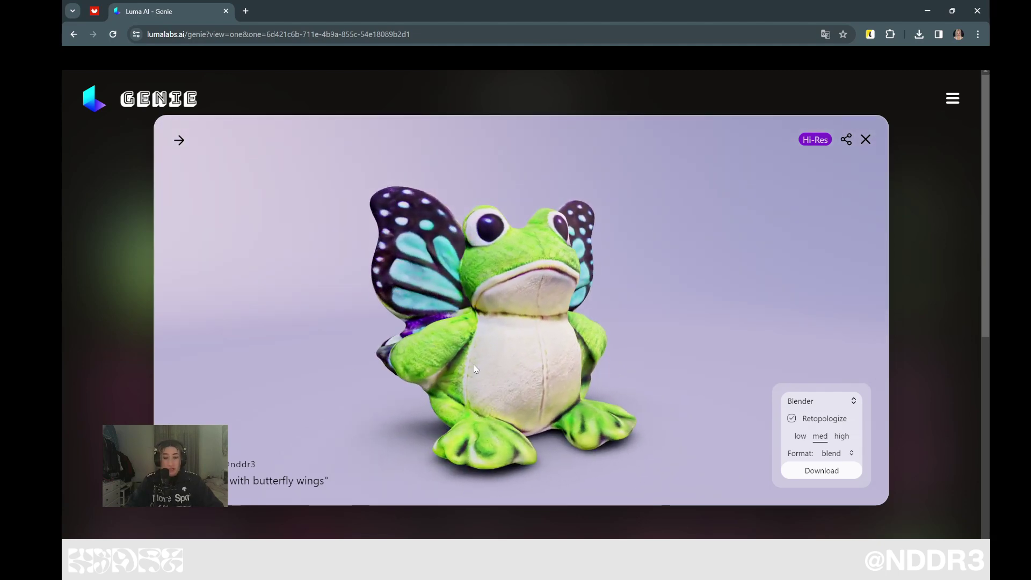
mouse_move(676, 338)
left_mouse_down()
mouse_move(587, 331)
mouse_move(571, 385)
mouse_move(590, 419)
mouse_move(630, 387)
mouse_move(646, 340)
mouse_move(669, 327)
mouse_move(765, 406)
mouse_move(806, 414)
left_mouse_up()
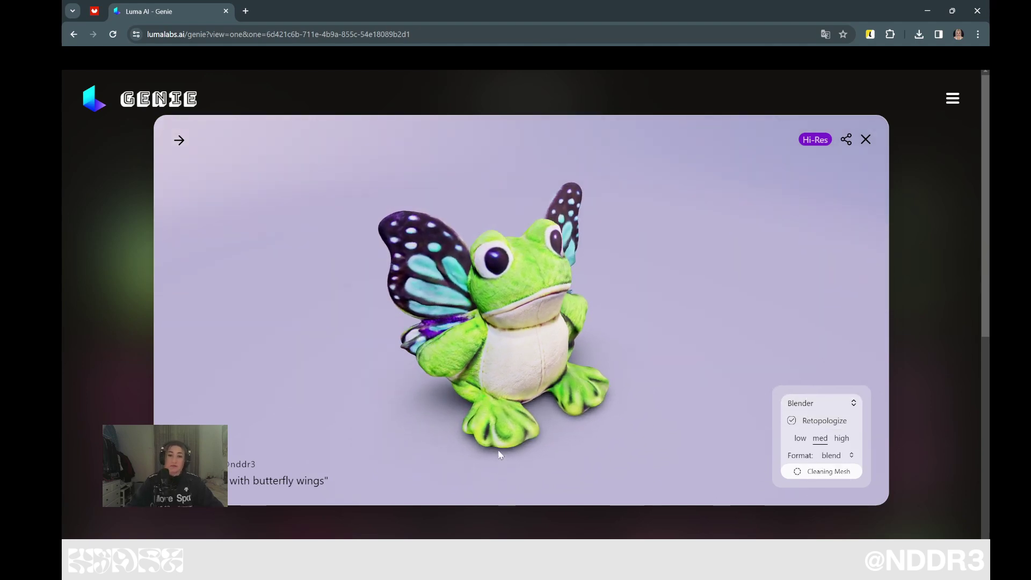
scroll(730, 378, "up", 2)
scroll(645, 312, "up", 3)
scroll(581, 243, "up", 3)
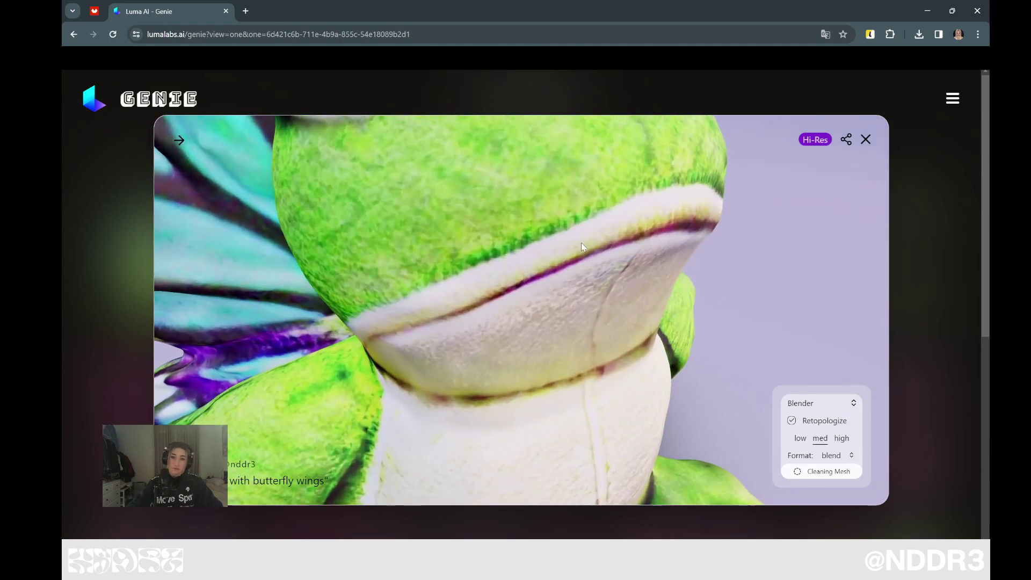
mouse_move(575, 232)
left_mouse_down()
mouse_move(571, 256)
mouse_move(537, 257)
mouse_move(390, 221)
mouse_move(455, 248)
mouse_move(473, 271)
mouse_move(465, 243)
left_mouse_up()
scroll(571, 256, "down", 2)
scroll(571, 257, "down", 2)
scroll(580, 269, "down", 2)
scroll(537, 258, "up", 1)
scroll(386, 226, "up", 3)
scroll(385, 222, "down", 2)
scroll(465, 243, "down", 2)
scroll(449, 247, "up", 1)
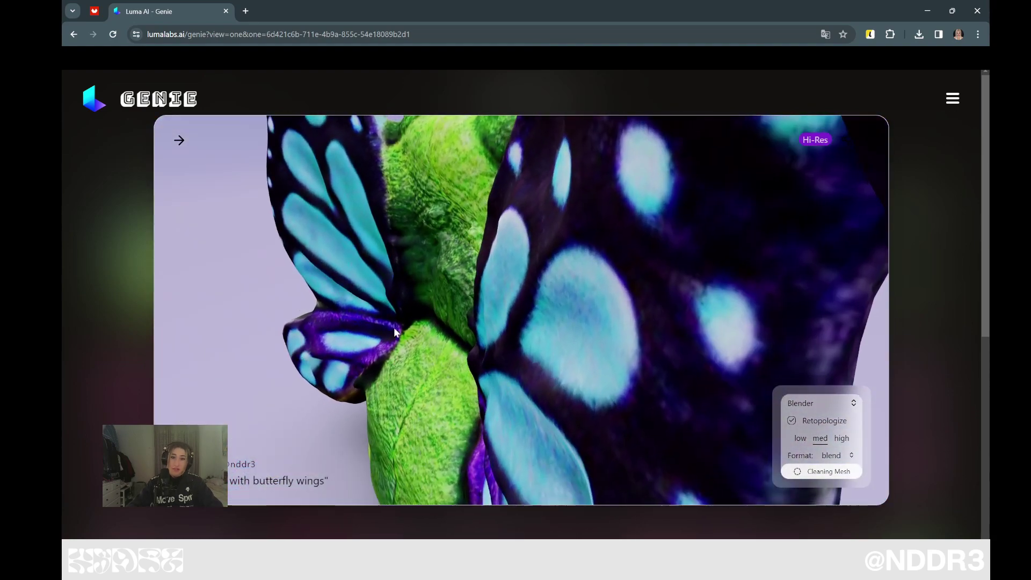
mouse_move(394, 330)
left_mouse_down()
mouse_move(414, 304)
mouse_move(444, 322)
left_mouse_up()
scroll(444, 322, "down", 2)
scroll(465, 340, "down", 1)
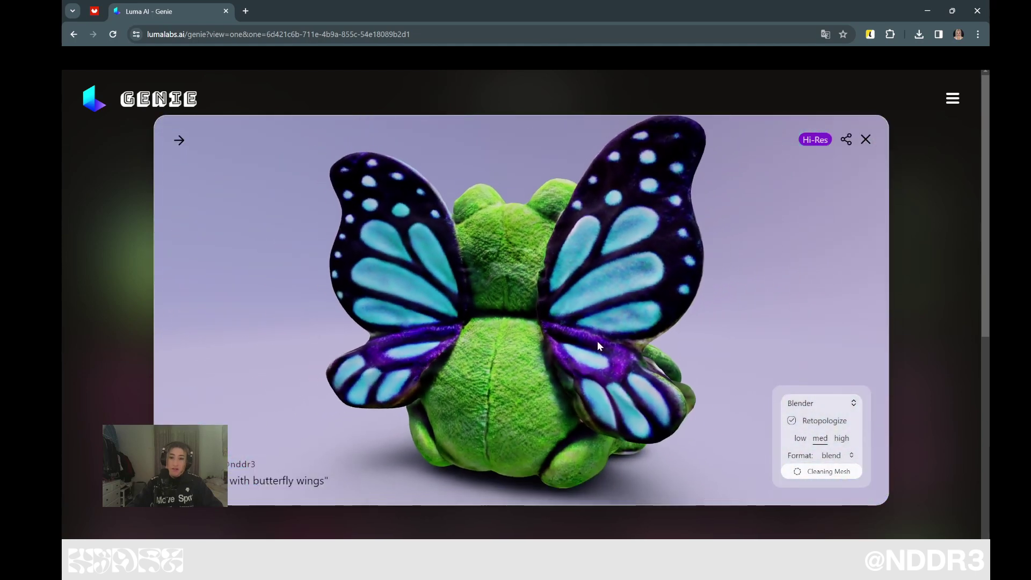
mouse_move(599, 345)
left_mouse_down()
mouse_move(554, 392)
mouse_move(614, 286)
mouse_move(679, 327)
mouse_move(602, 333)
mouse_move(456, 312)
mouse_move(432, 269)
mouse_move(462, 291)
mouse_move(429, 274)
mouse_move(490, 250)
mouse_move(475, 242)
mouse_move(704, 379)
left_mouse_up()
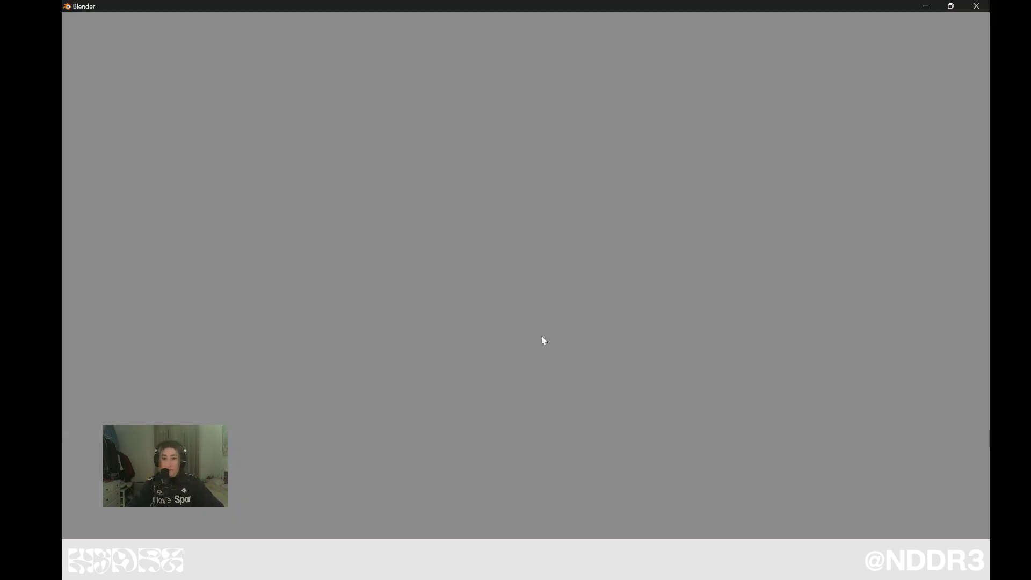
Zoom in and orbit the downloaded frog to view it from behind and above.
scroll(559, 350, "up", 4)
scroll(481, 320, "up", 4)
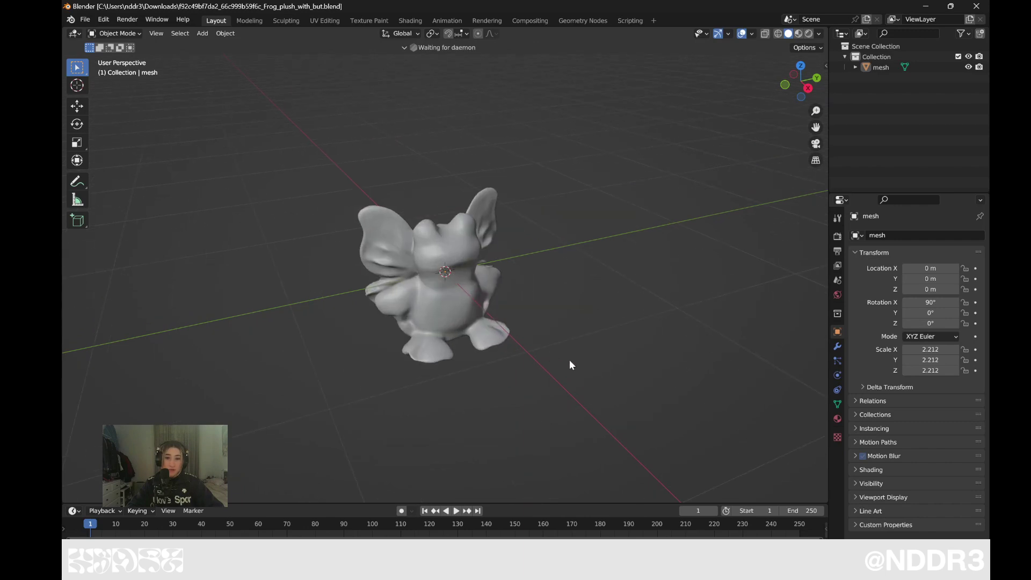
right_click(555, 350)
mouse_move(655, 262)
middle_mouse_down()
mouse_move(563, 254)
mouse_move(582, 233)
mouse_move(567, 352)
middle_mouse_up()
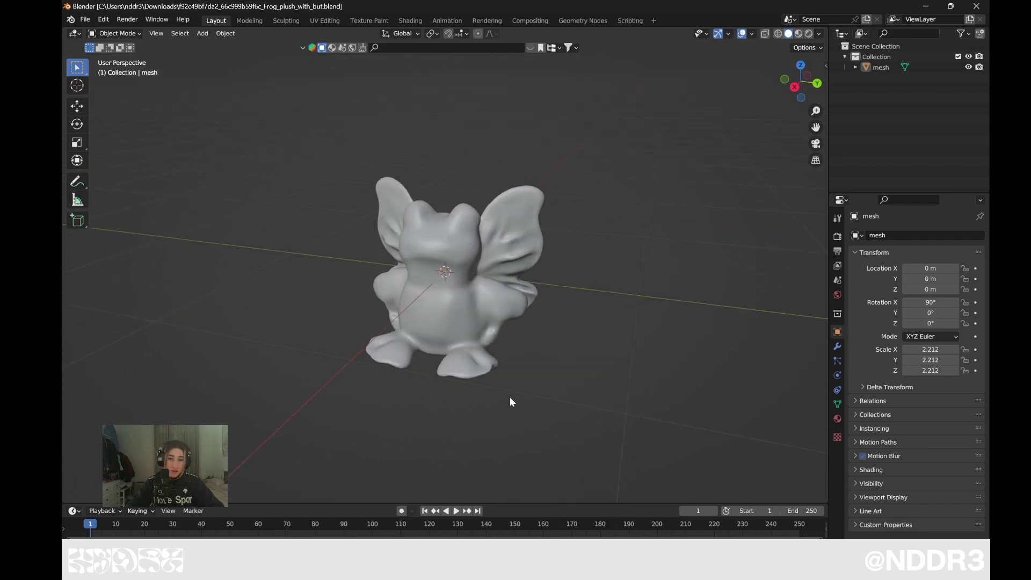
mouse_move(510, 399)
middle_mouse_down()
mouse_move(523, 271)
mouse_move(639, 279)
mouse_move(427, 297)
mouse_move(292, 322)
mouse_move(317, 379)
mouse_move(562, 359)
mouse_move(507, 386)
mouse_move(515, 376)
middle_mouse_up()
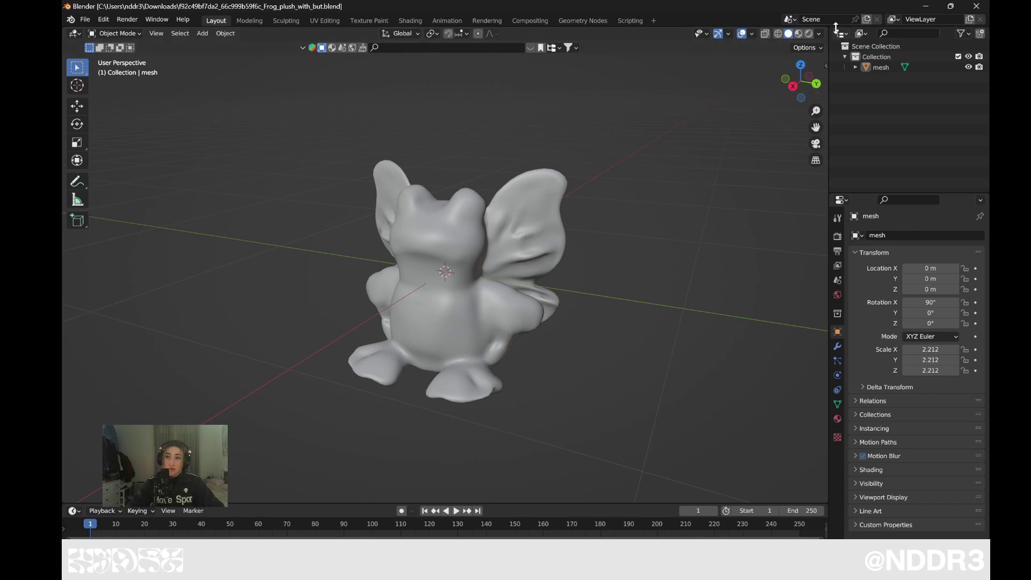
Switch the viewport to Rendered shading and open the World properties.
left_click(808, 33)
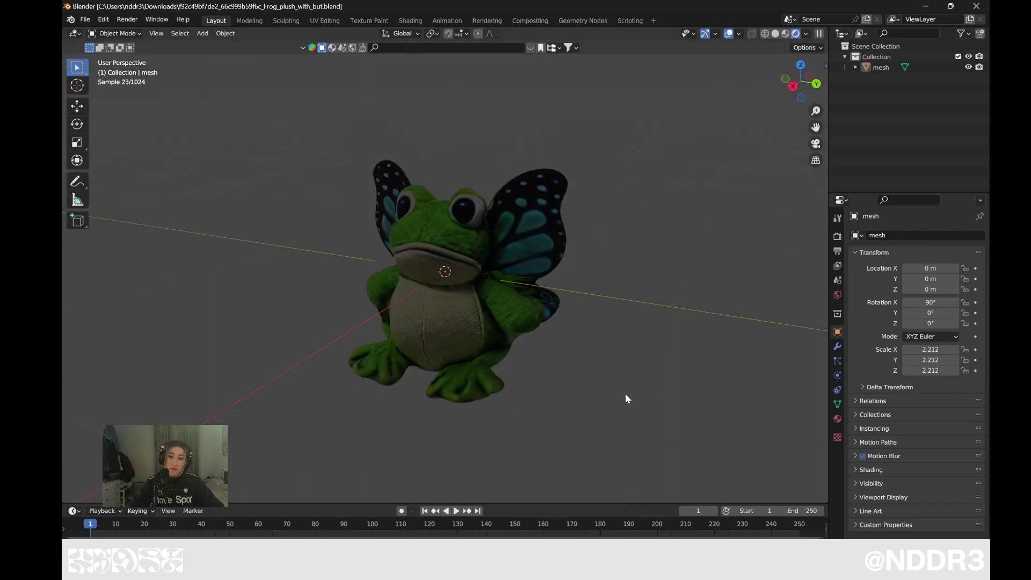
mouse_move(626, 396)
middle_mouse_down()
mouse_move(659, 337)
mouse_move(570, 362)
mouse_move(361, 278)
mouse_move(413, 371)
mouse_move(617, 336)
mouse_move(674, 368)
mouse_move(805, 333)
middle_mouse_up()
scroll(610, 361, "down", 2)
left_click(836, 295)
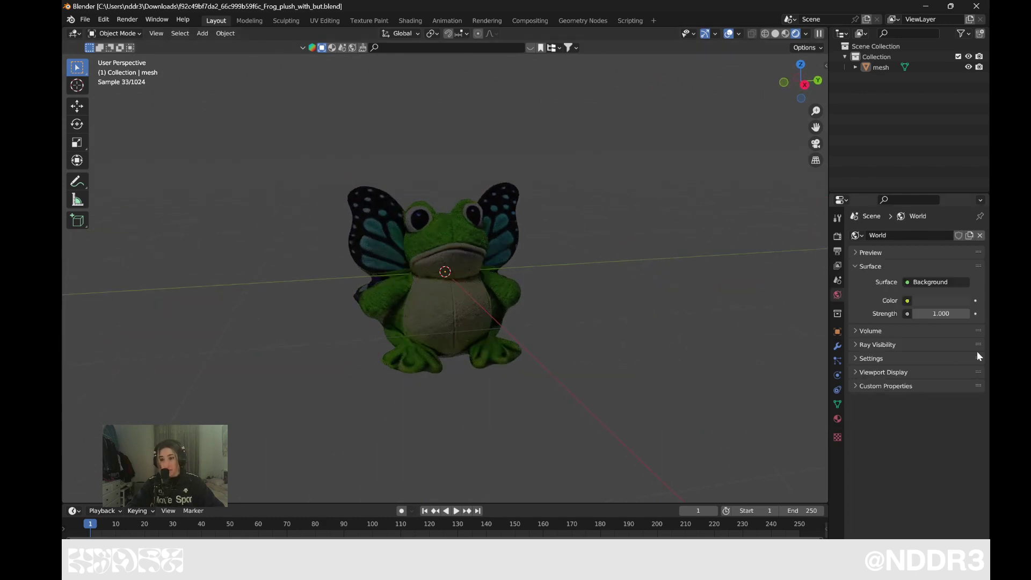
Set the World colour to Environment Texture using the hochsal_forest_4k HDRI.
left_click(907, 301)
left_click(687, 346)
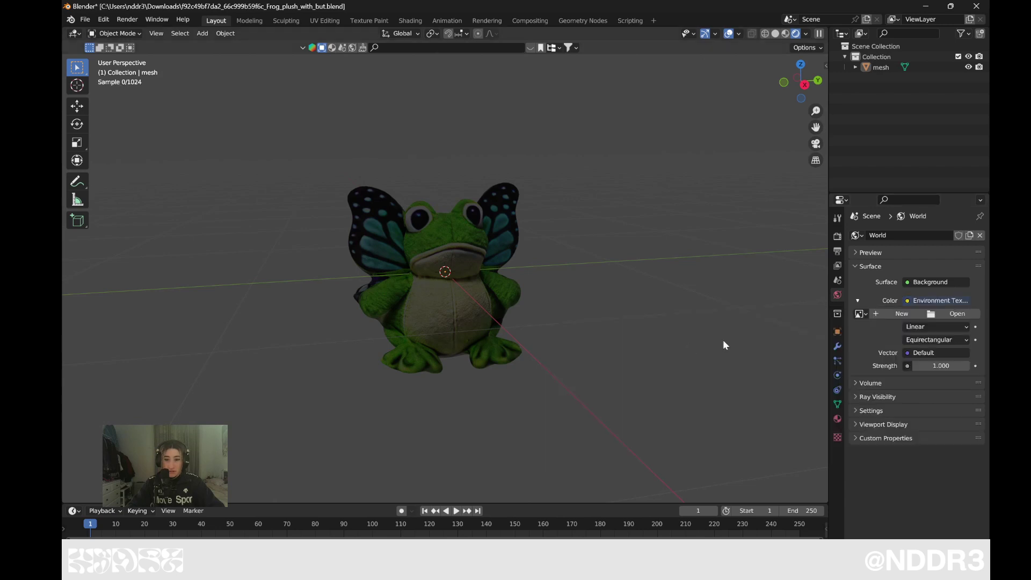
left_click(966, 314)
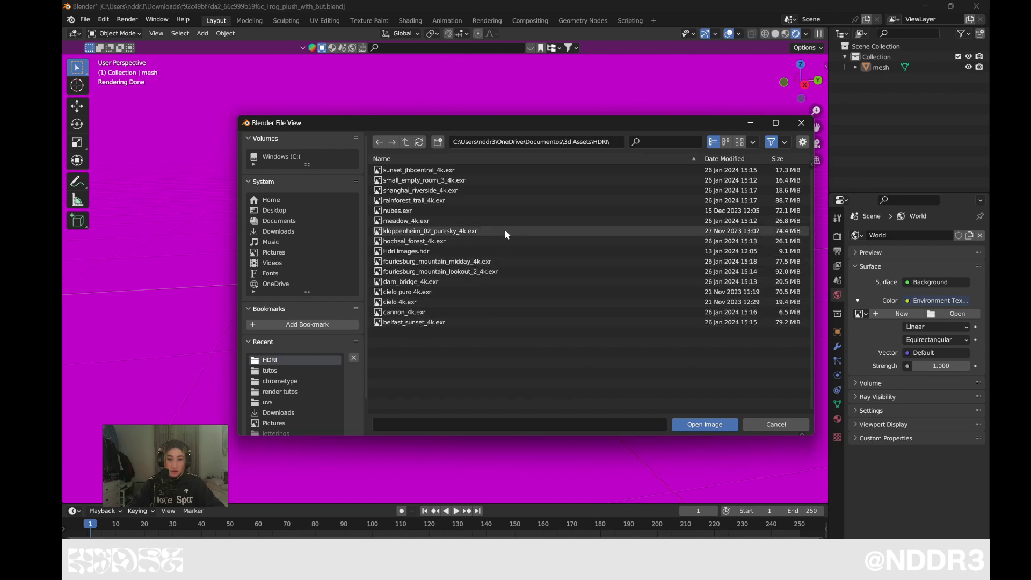
double_click(498, 241)
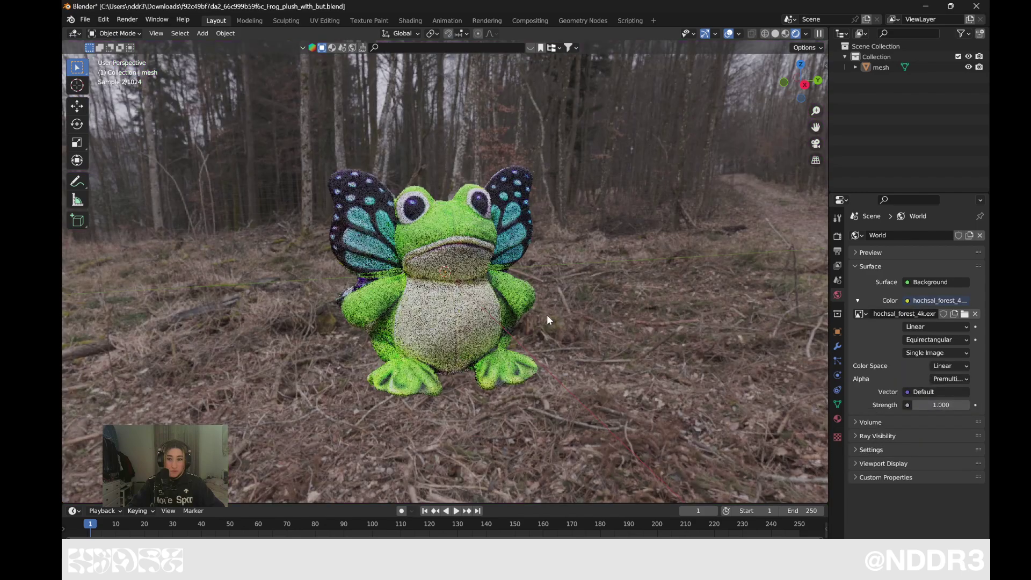
mouse_move(547, 314)
middle_mouse_down()
mouse_move(539, 320)
mouse_move(532, 265)
mouse_move(554, 301)
mouse_move(585, 306)
middle_mouse_up()
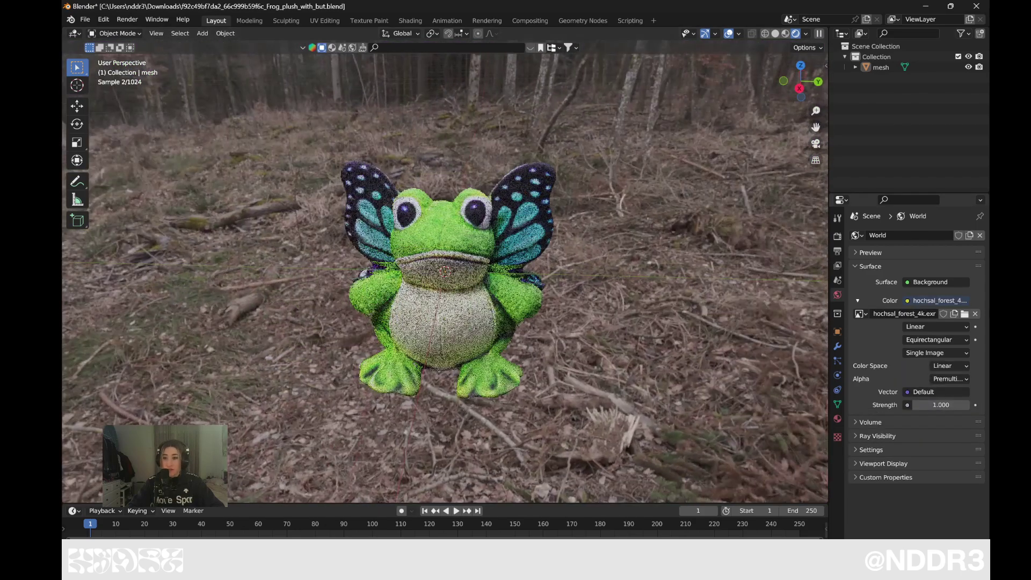
Swap the environment HDRI to rainforest_trail_4k and view the frog front-left.
left_click(964, 314)
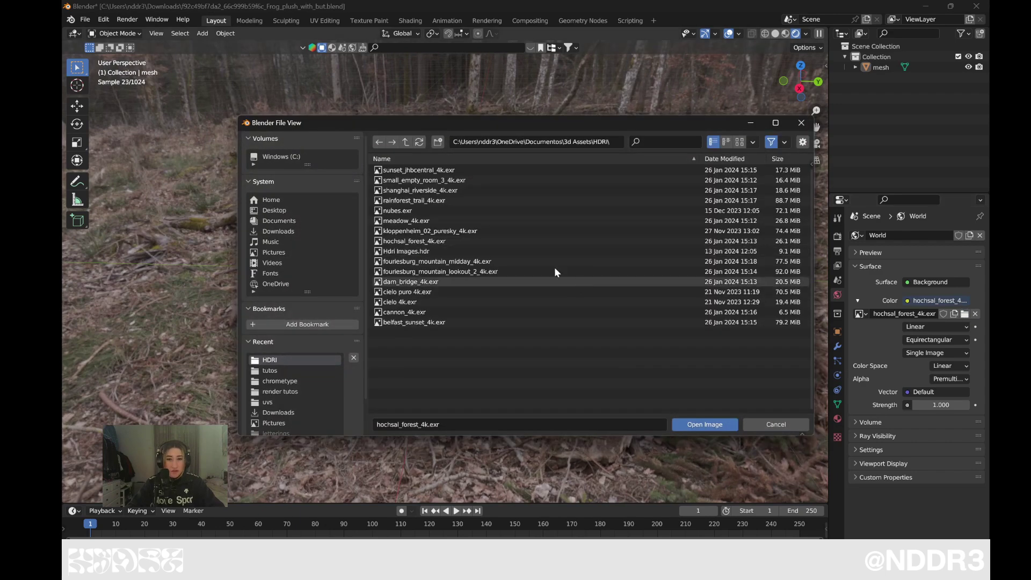
double_click(421, 202)
scroll(644, 271, "up", 2)
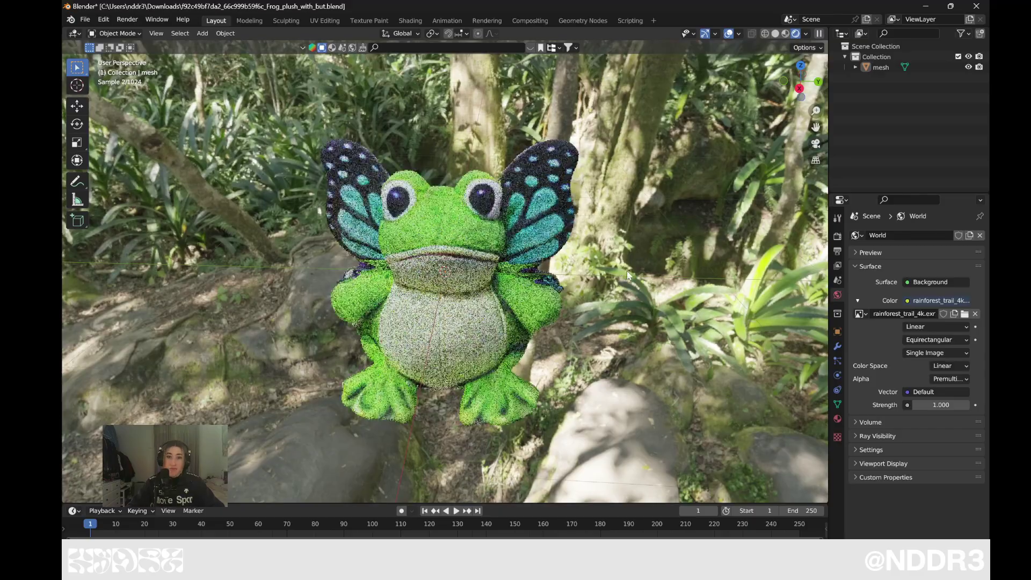
scroll(678, 285, "up", 1)
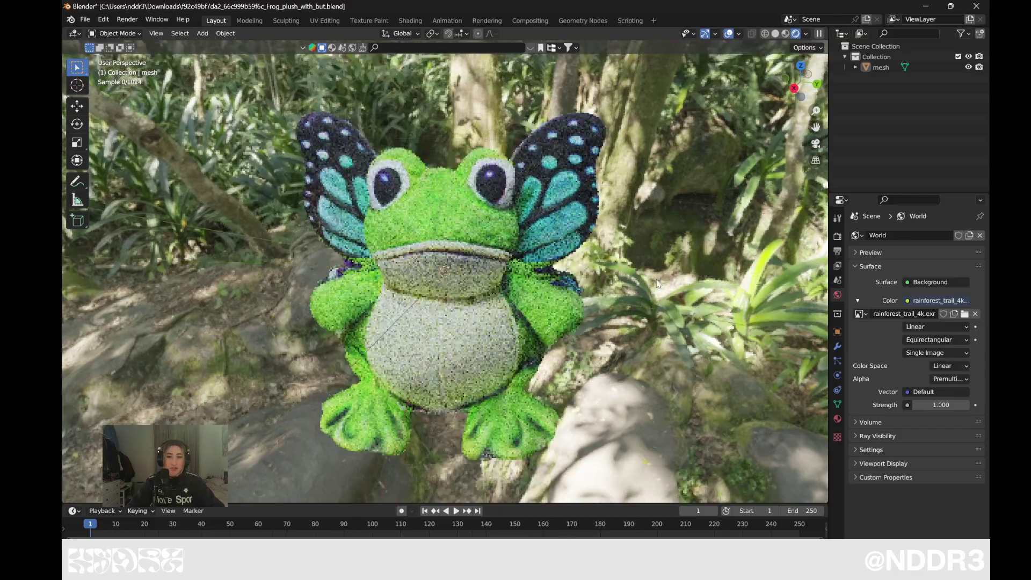
mouse_move(677, 284)
middle_mouse_down()
mouse_move(213, 262)
mouse_move(301, 253)
middle_mouse_up()
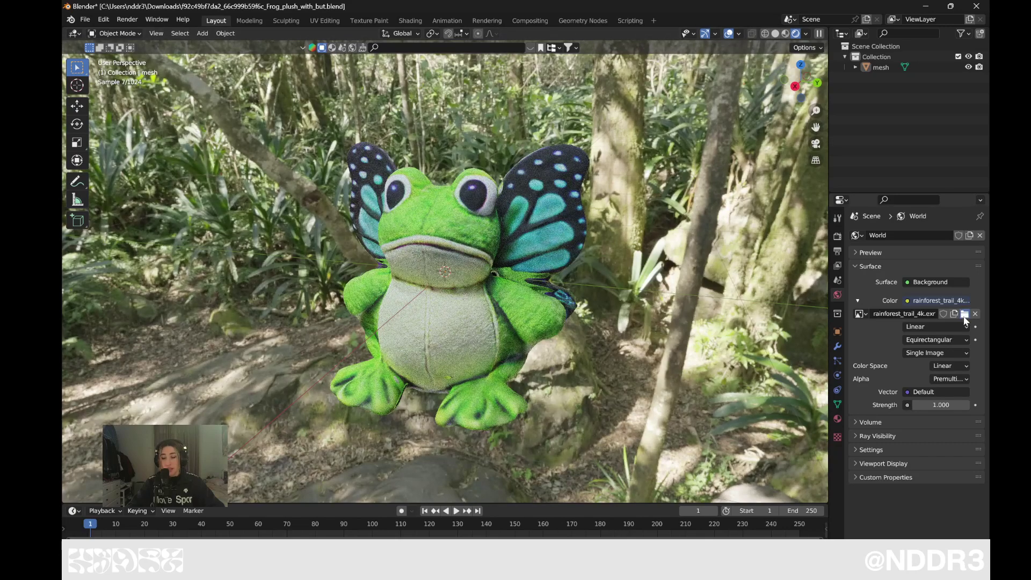
Swap the environment HDRI to shanghai_riverside_4k and view the frog from its side.
left_click(964, 315)
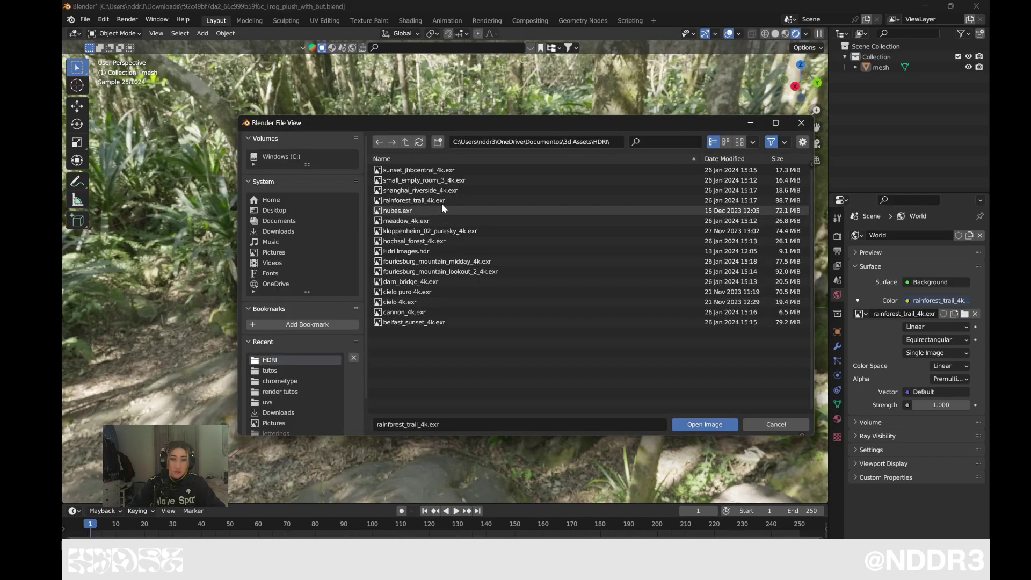
left_click(471, 189)
double_click(471, 190)
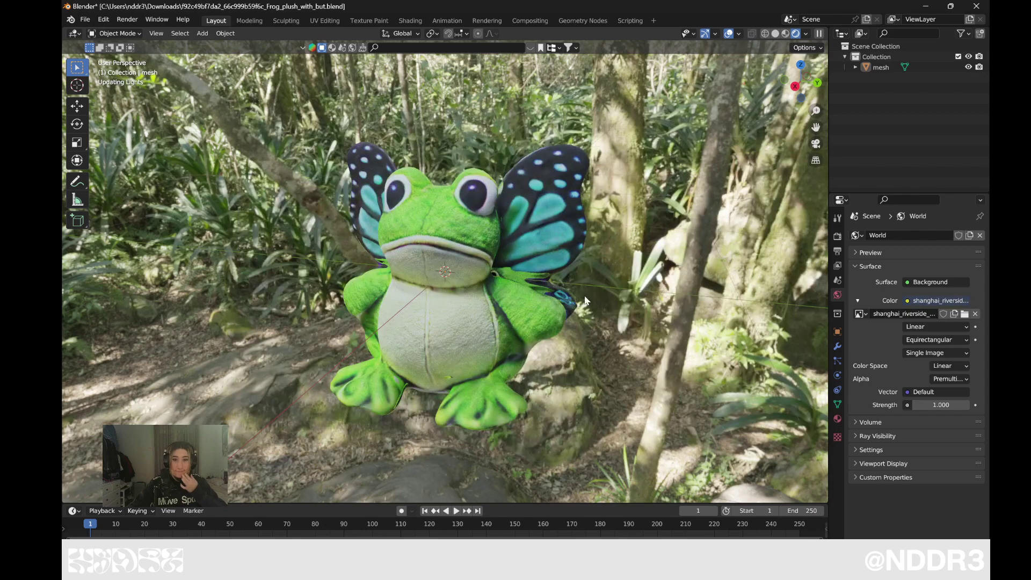
middle_click_drag(639, 302, 153, 298)
scroll(681, 306, "up", 3)
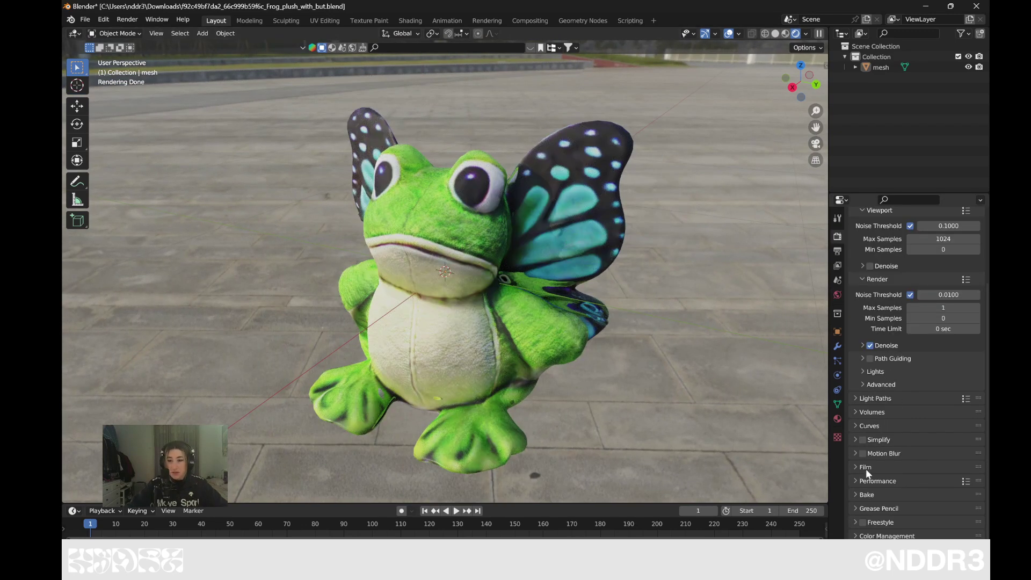
Turn on Transparent in the Render Properties Film settings.
left_click(866, 467)
scroll(930, 515, "down", 2)
left_click(871, 500)
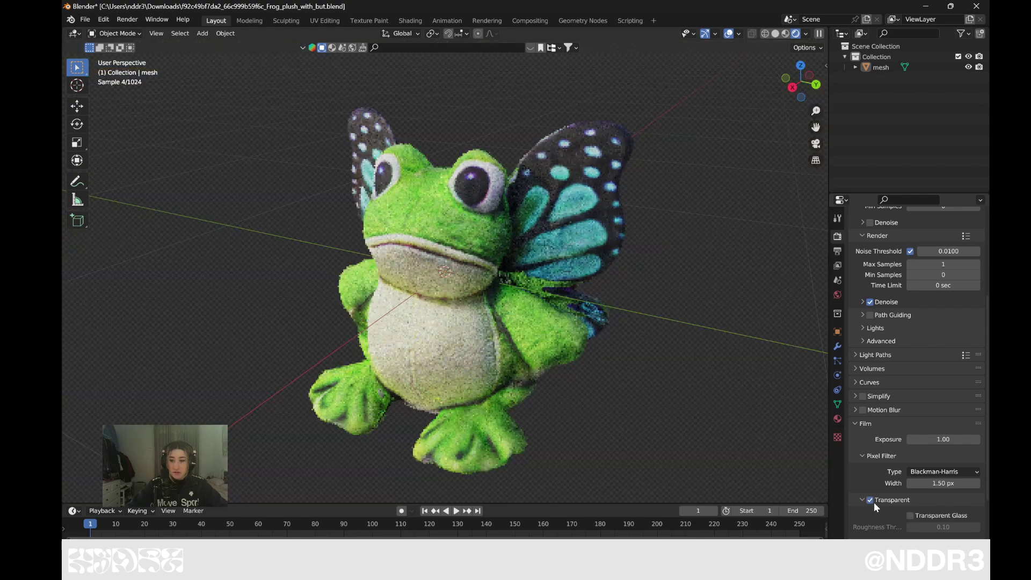
scroll(674, 350, "down", 2)
Orbit around the frog, then return the viewport to Solid shading.
mouse_move(670, 348)
middle_mouse_down()
mouse_move(456, 334)
mouse_move(207, 292)
mouse_move(221, 334)
middle_mouse_up()
scroll(558, 310, "up", 1)
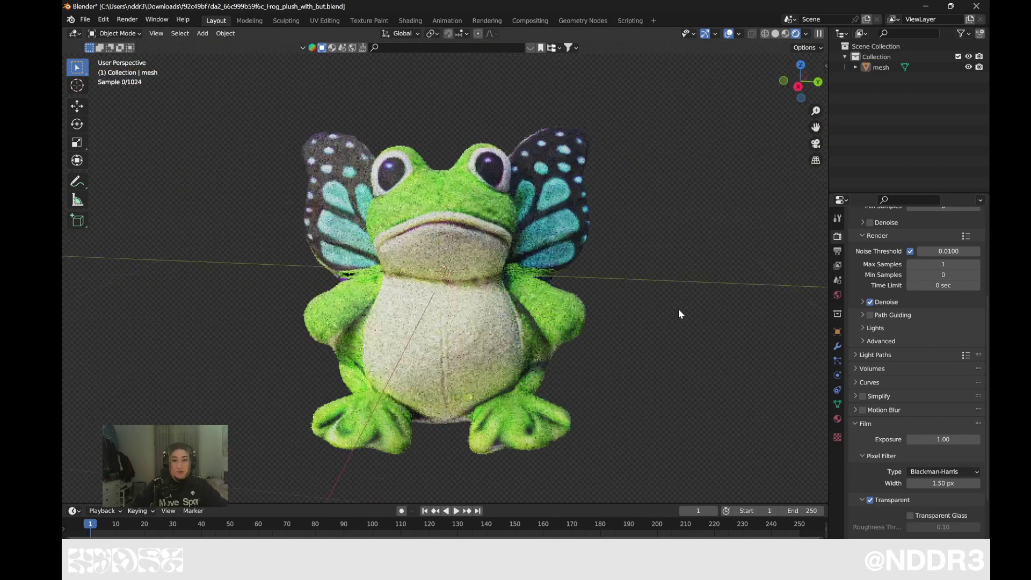
middle_click_drag(678, 311, 598, 322)
middle_click_drag(265, 324, 587, 295)
scroll(587, 295, "up", 2)
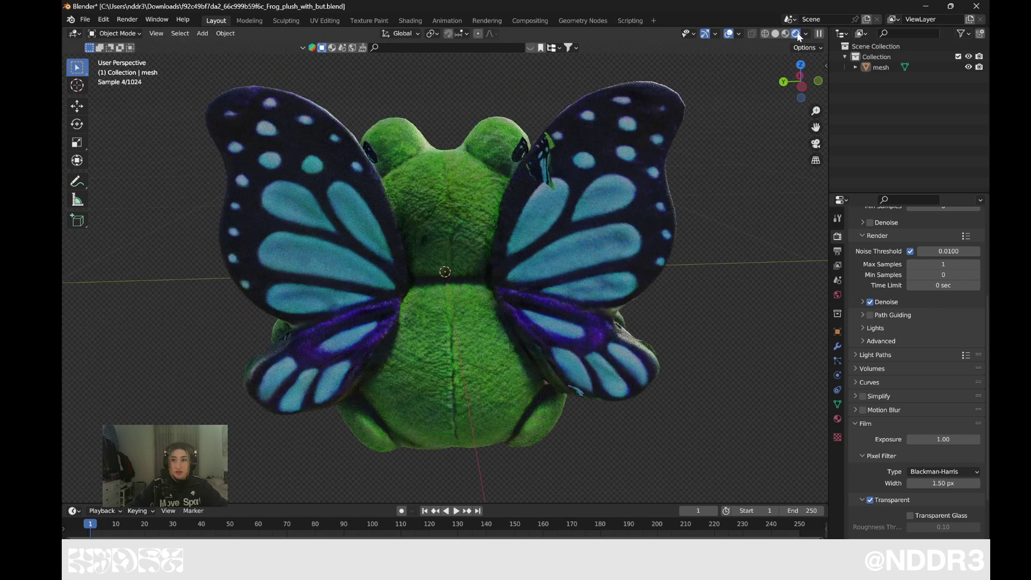
left_click(775, 35)
mouse_move(680, 207)
middle_mouse_down()
mouse_move(649, 248)
mouse_move(667, 246)
middle_mouse_up()
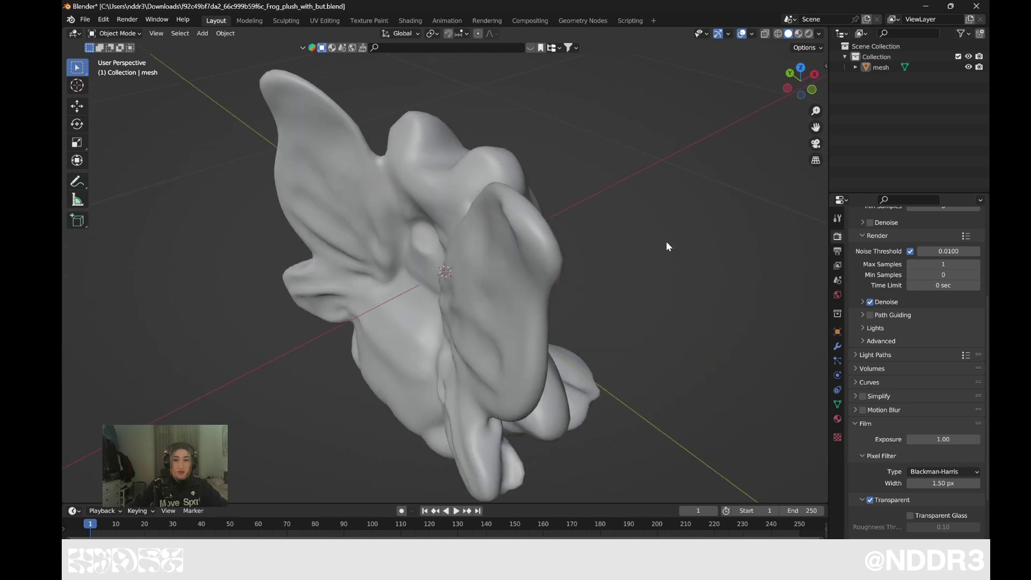
Enter Sculpt Mode and smooth out the dark crease on the frog mesh.
left_click(124, 34)
left_click(122, 68)
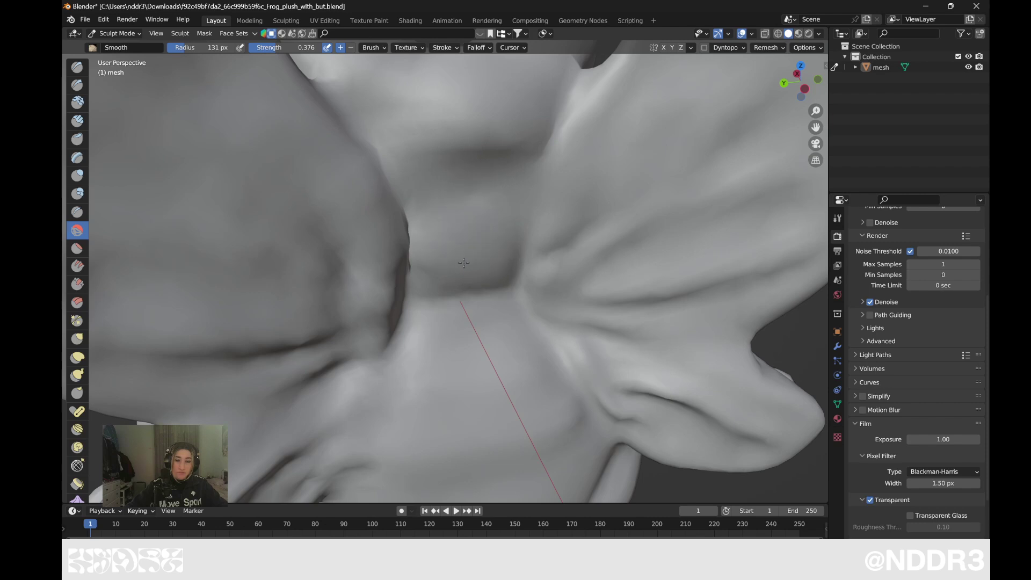
left_click_drag(516, 164, 473, 161)
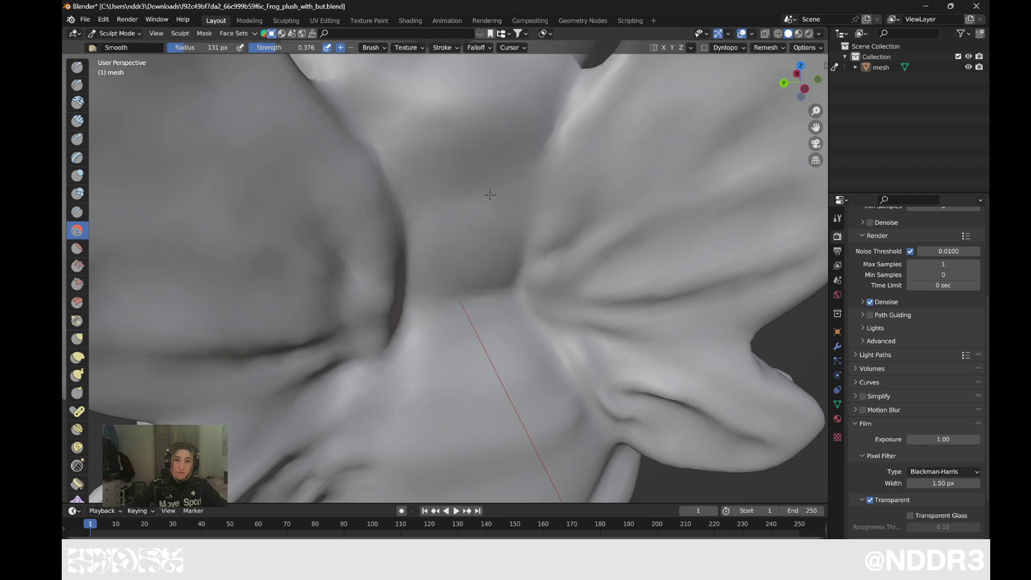
Select the Inflate/Deflate brush and set its radius to 281 px.
left_click(77, 175)
middle_click_drag(457, 231, 320, 213)
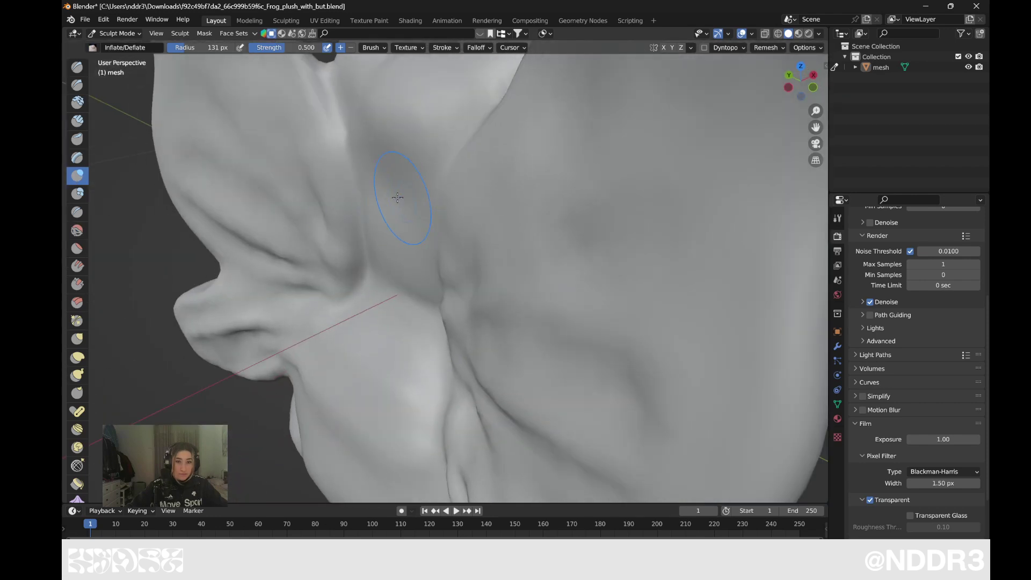
key("f")
left_click(394, 201)
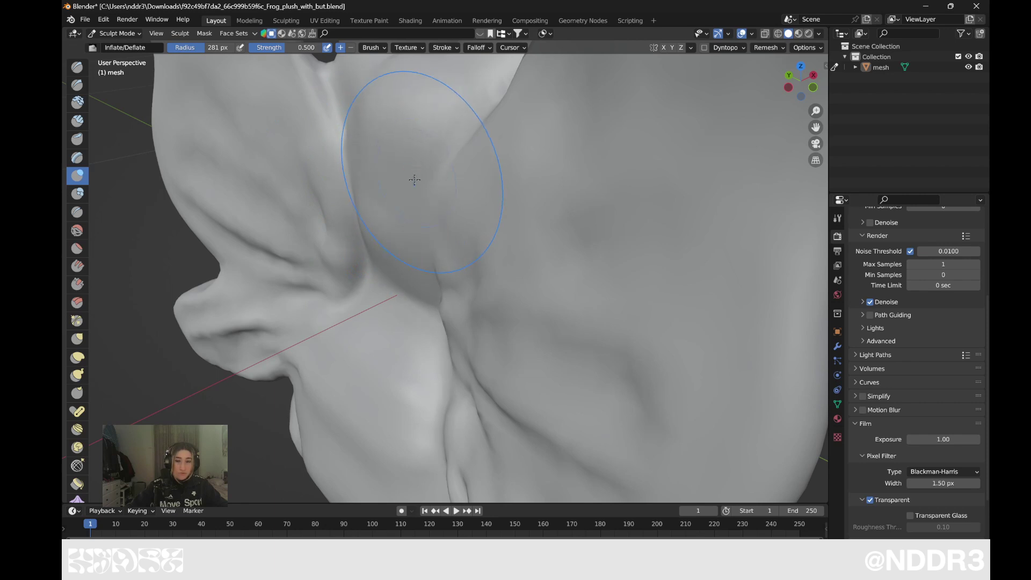
Orbit to a near-front view of the frog and switch to rendered shading.
scroll(414, 179, "down", 6)
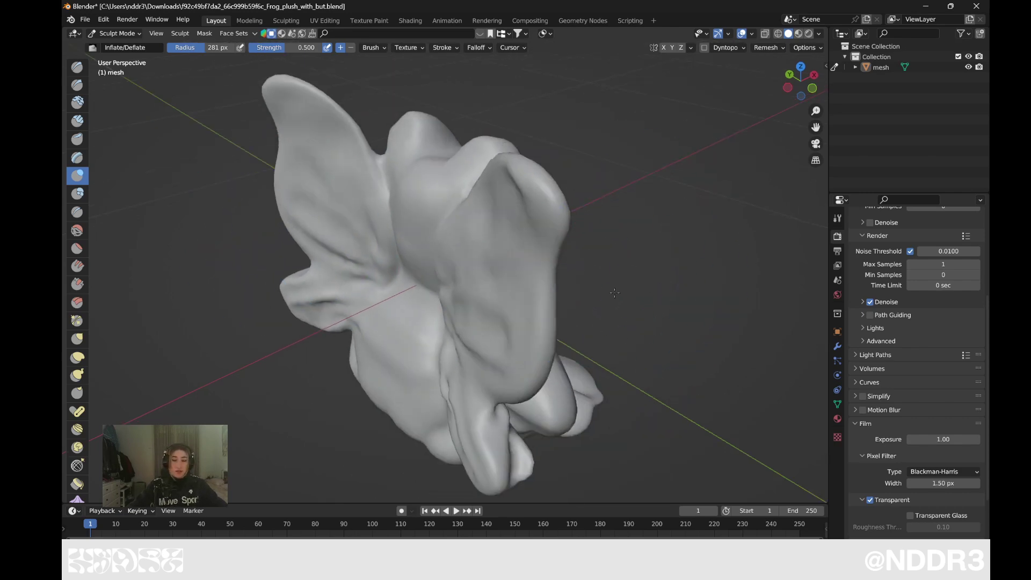
middle_click_drag(538, 302, 391, 265)
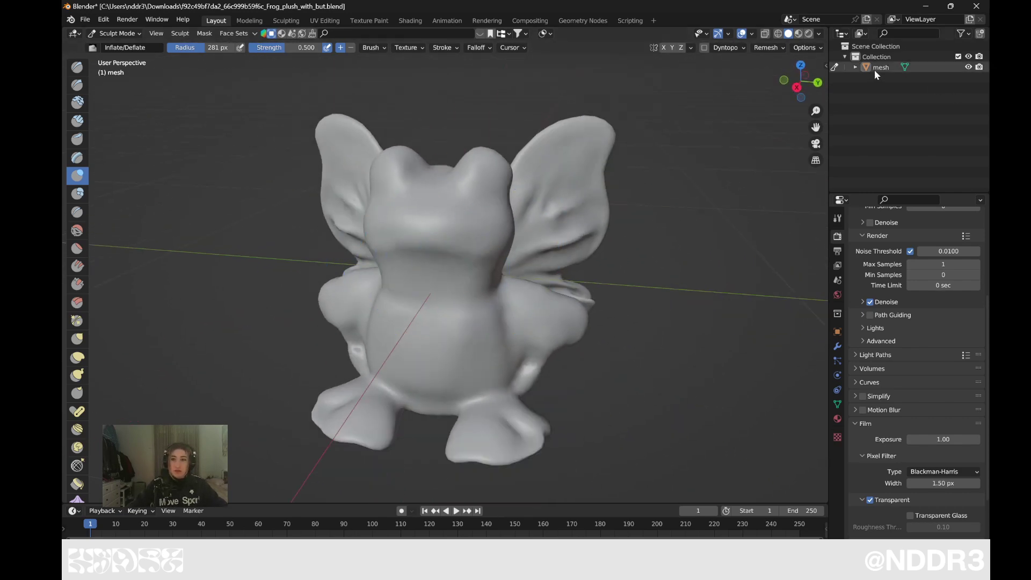
left_click(808, 35)
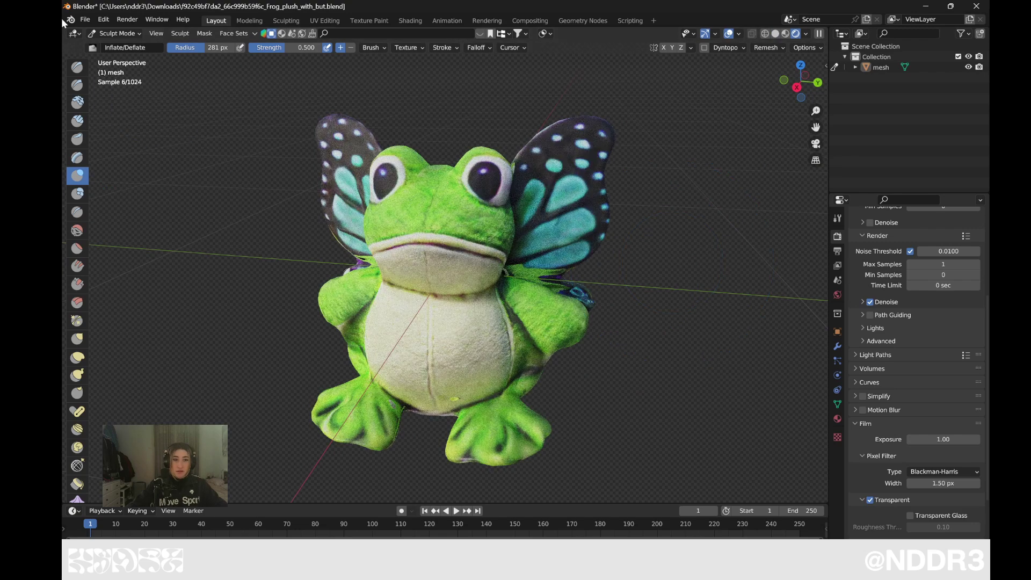
Return the frog to Object Mode and inspect it from the side, front and above.
left_click(119, 33)
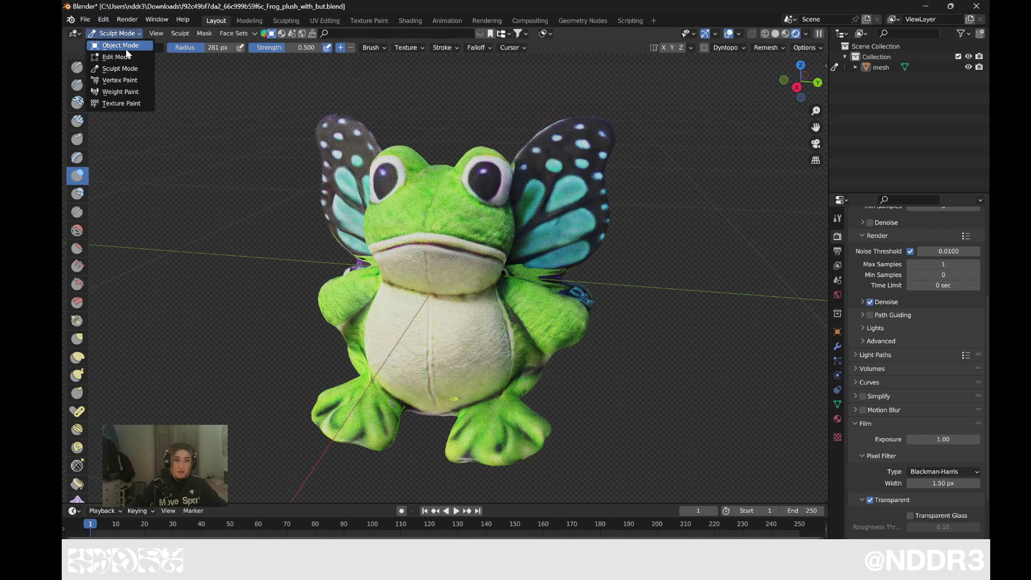
left_click(123, 46)
mouse_move(741, 223)
middle_mouse_down()
mouse_move(458, 234)
mouse_move(493, 241)
mouse_move(530, 272)
mouse_move(539, 247)
mouse_move(598, 230)
mouse_move(626, 304)
mouse_move(609, 294)
middle_mouse_up()
scroll(490, 241, "up", 2)
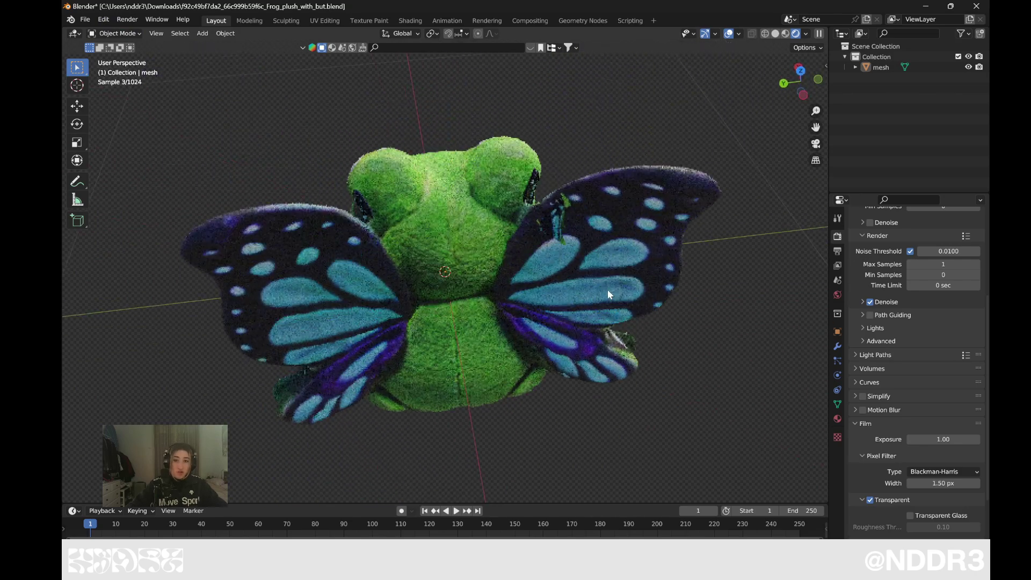
mouse_move(428, 255)
middle_mouse_down()
mouse_move(731, 299)
mouse_move(514, 248)
middle_mouse_up()
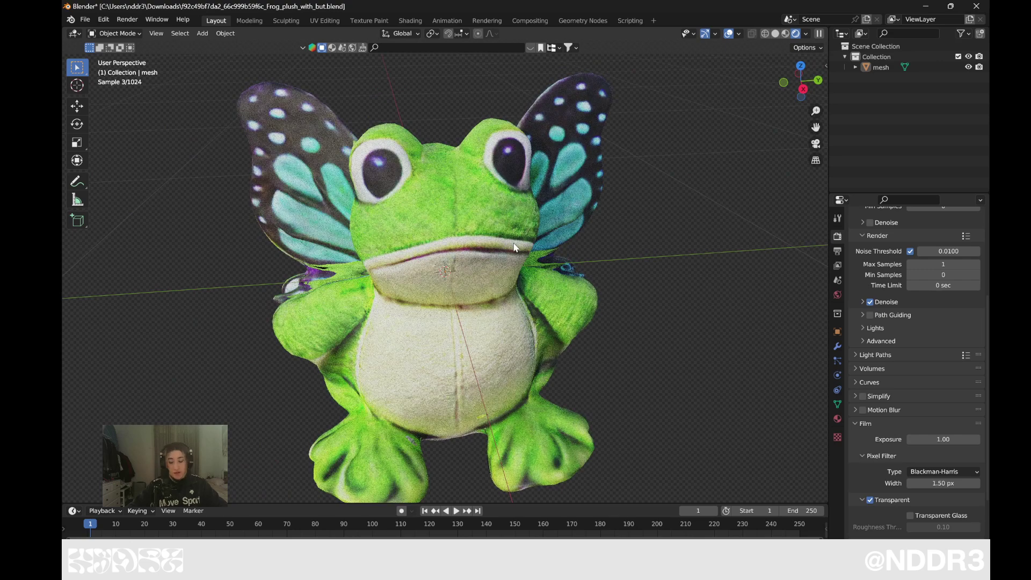
scroll(534, 248, "down", 3)
mouse_move(642, 334)
middle_mouse_down()
mouse_move(603, 346)
mouse_move(617, 344)
middle_mouse_up()
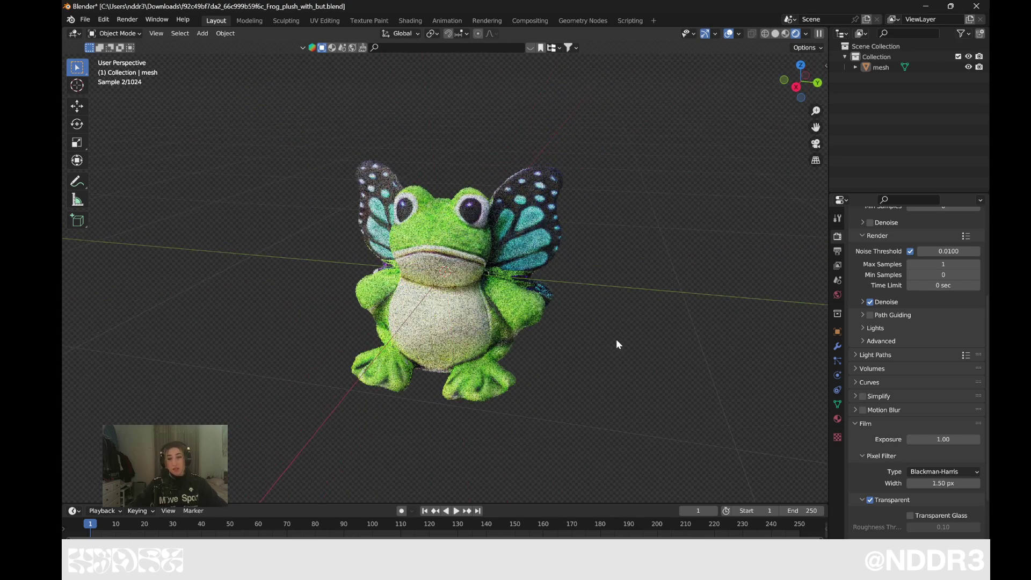
scroll(588, 299, "up", 2)
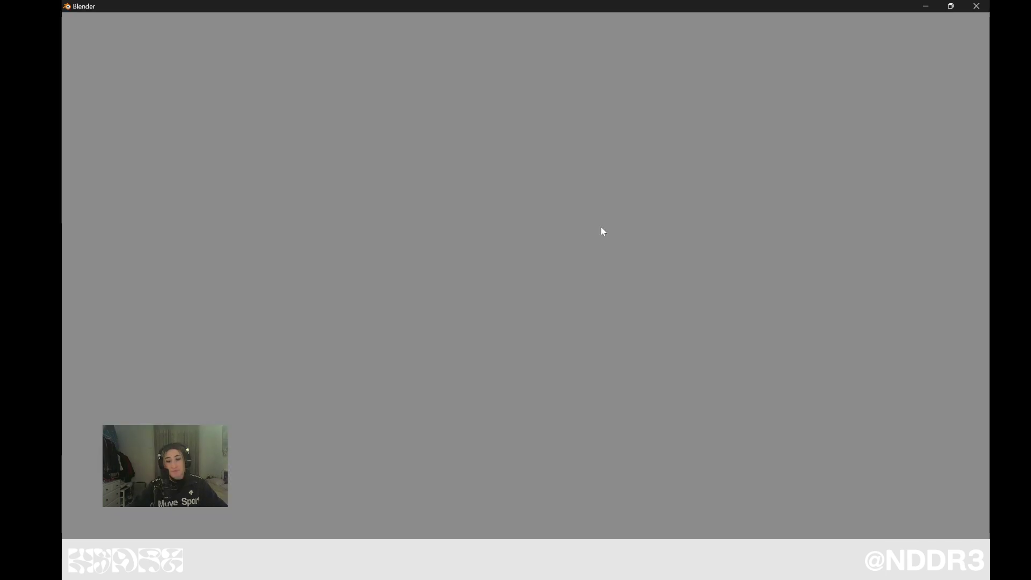
Orbit around the standard-quality frog to view it from the side.
scroll(554, 275, "up", 4)
scroll(601, 340, "up", 2)
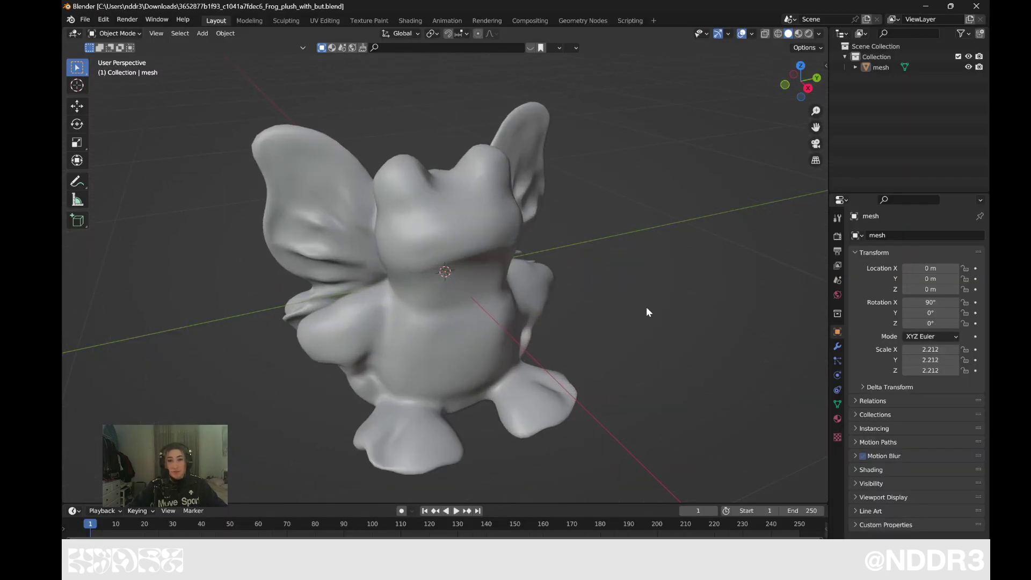
scroll(646, 307, "down", 1)
right_click(658, 307)
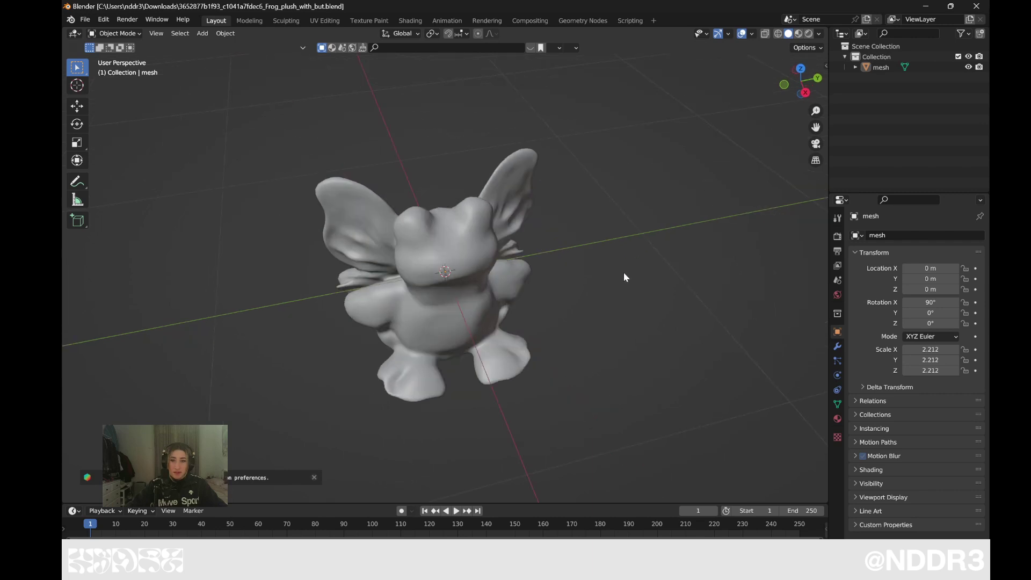
middle_click_drag(587, 248, 534, 239)
mouse_move(624, 338)
middle_mouse_down()
mouse_move(292, 307)
mouse_move(432, 294)
mouse_move(646, 326)
mouse_move(439, 299)
mouse_move(616, 278)
mouse_move(791, 158)
middle_mouse_up()
Show the standard frog in rendered shading and open the World properties.
scroll(617, 278, "up", 3)
left_click(810, 34)
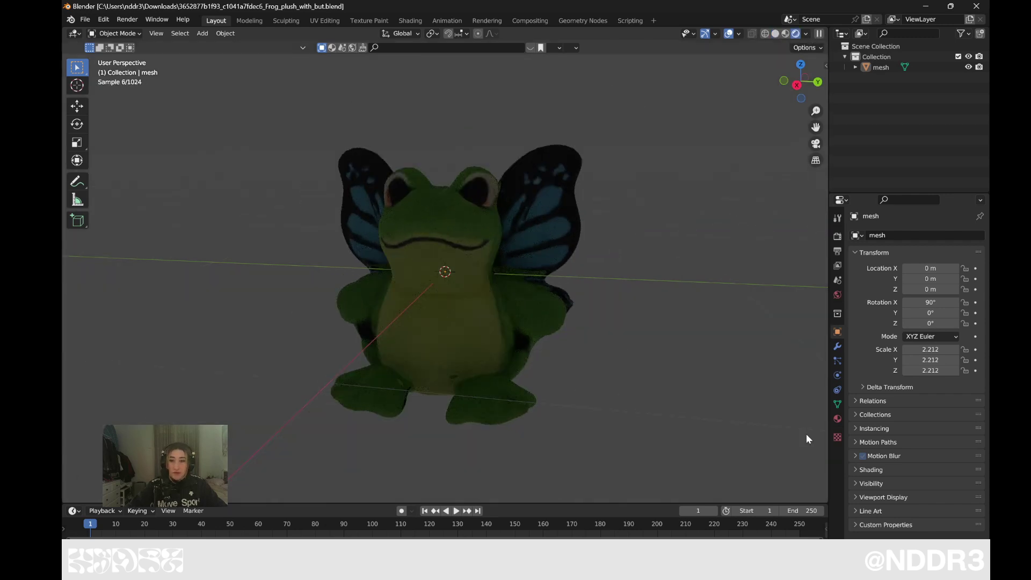
left_click(837, 294)
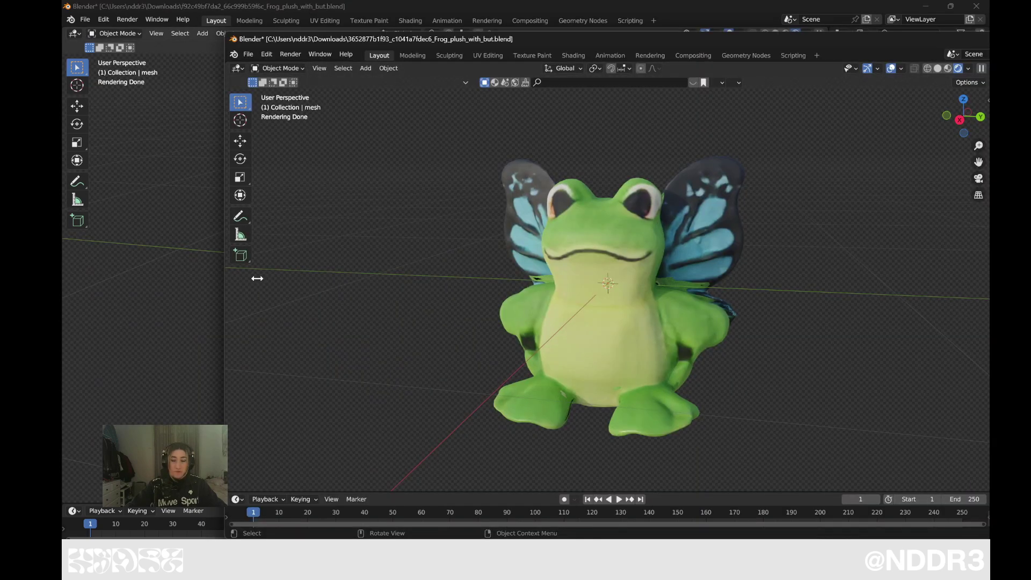
Tile the hi-res and standard frog windows and orbit both to a back view.
left_click_drag(220, 279, 523, 241)
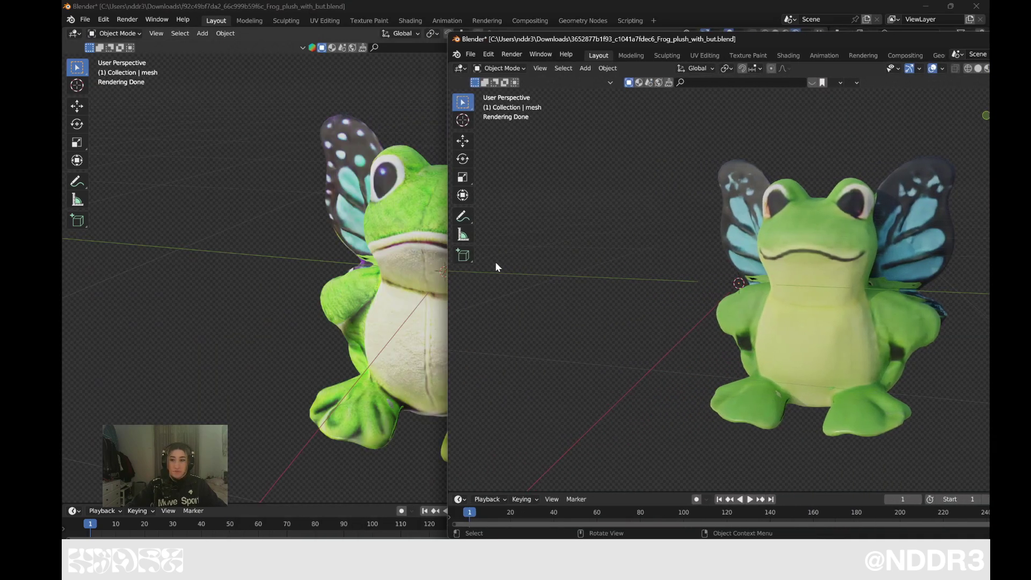
left_click(493, 5)
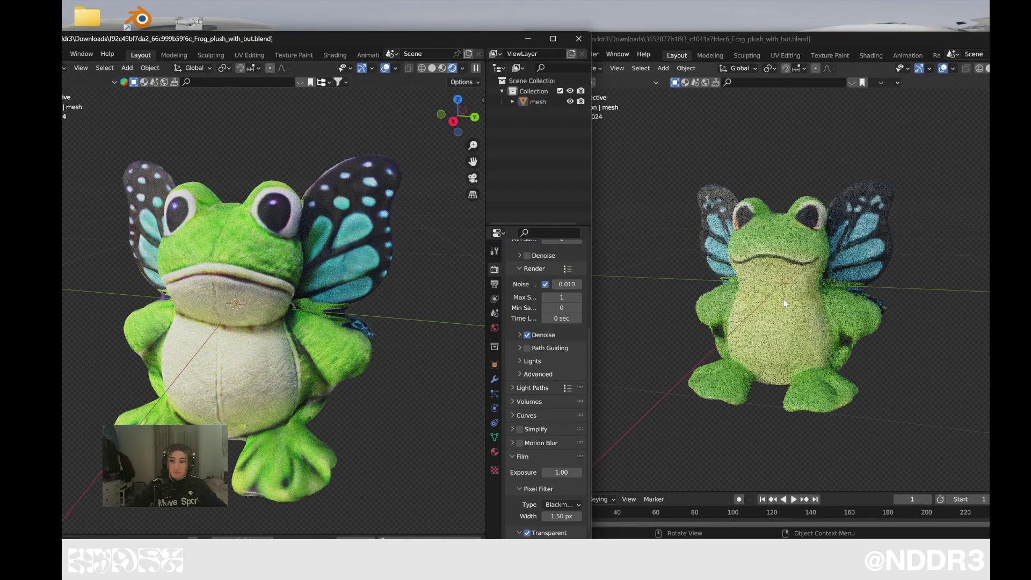
left_click(775, 307)
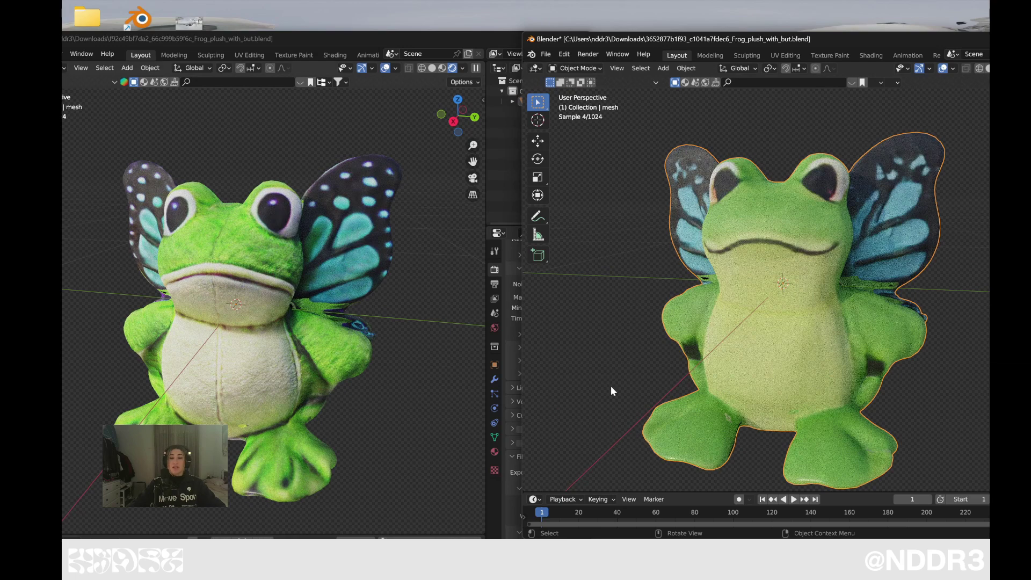
left_click(610, 385)
scroll(614, 384, "up", 2)
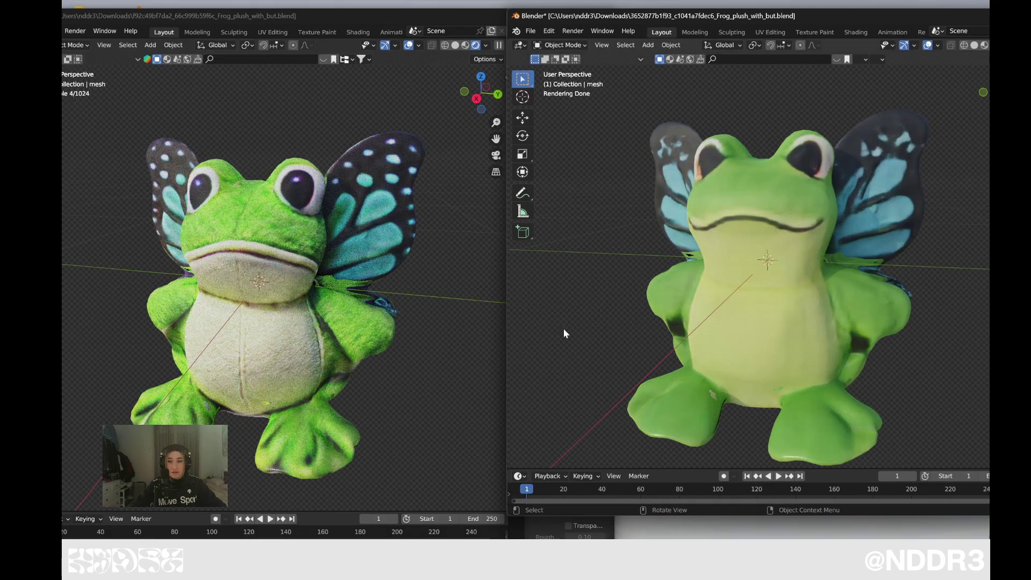
left_click(437, 298)
mouse_move(437, 298)
middle_mouse_down()
mouse_move(232, 303)
mouse_move(279, 295)
middle_mouse_up()
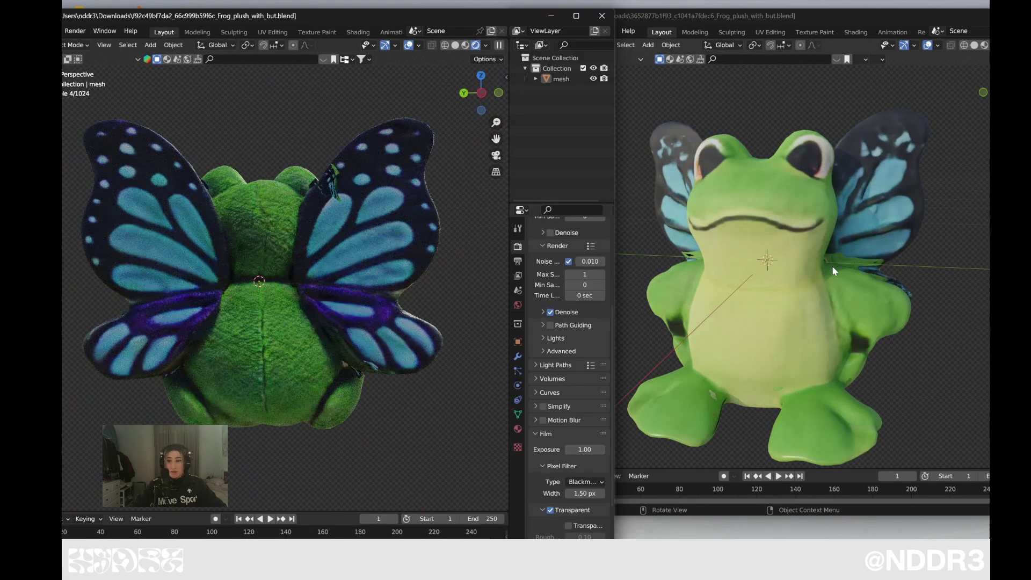
mouse_move(832, 265)
middle_mouse_down()
mouse_move(629, 307)
mouse_move(593, 272)
middle_mouse_up()
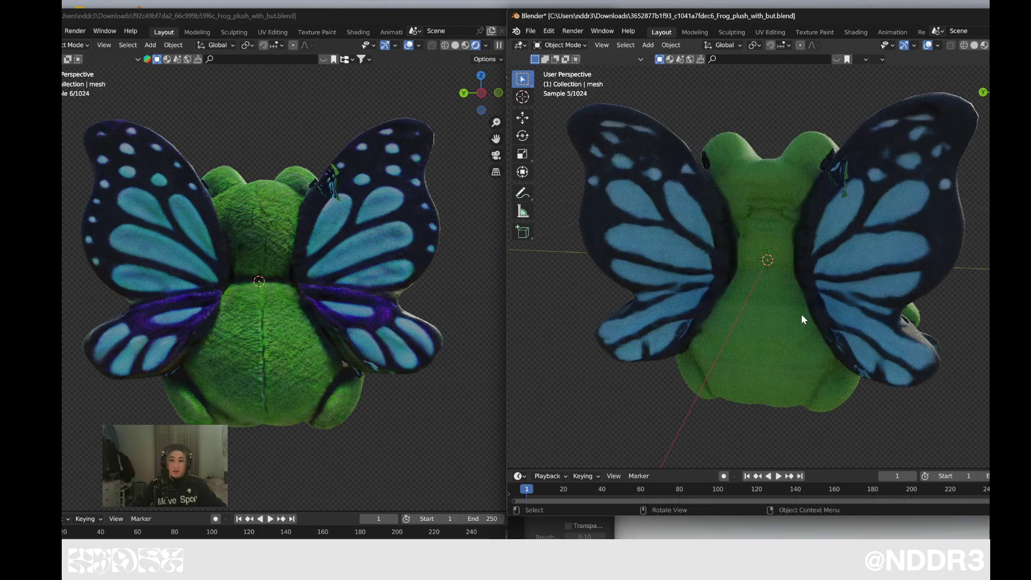
mouse_move(641, 314)
middle_mouse_down()
mouse_move(748, 279)
mouse_move(701, 263)
middle_mouse_up()
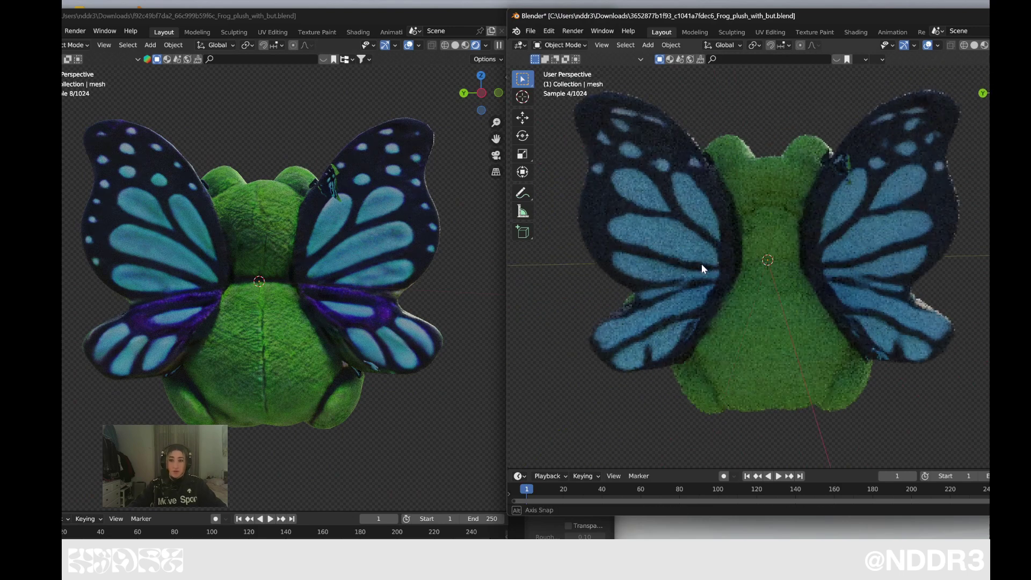
Set both the hi-res and standard frog viewports to Solid shading.
left_click(365, 259)
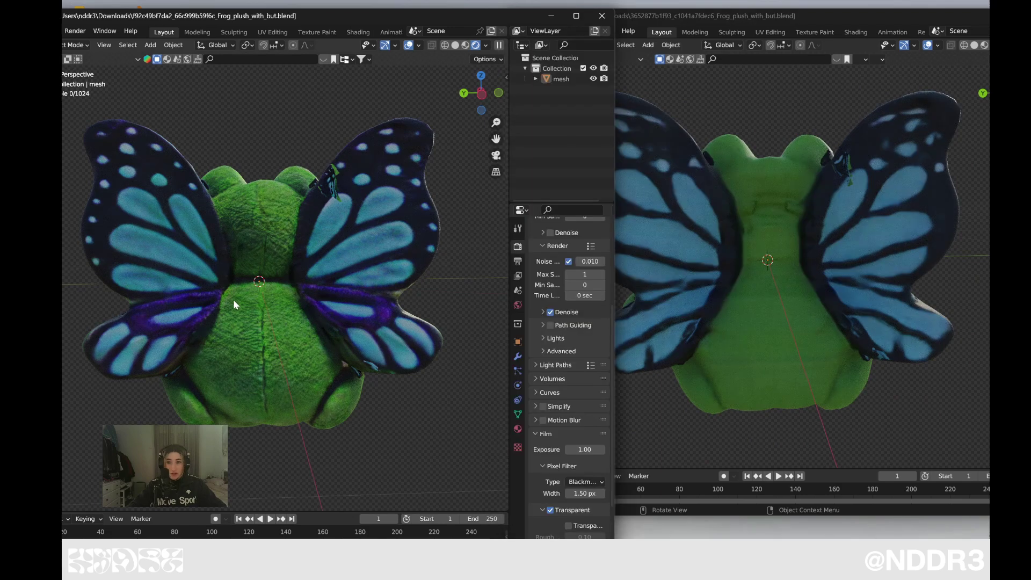
middle_click_drag(233, 298, 436, 289)
left_click(455, 46)
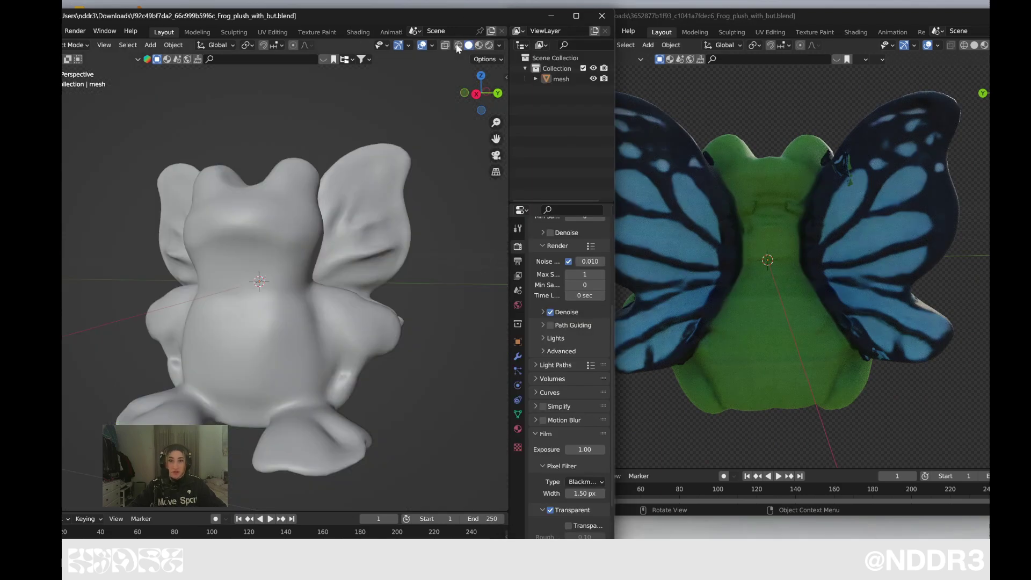
mouse_move(727, 252)
middle_mouse_down()
mouse_move(903, 283)
mouse_move(964, 251)
middle_mouse_up()
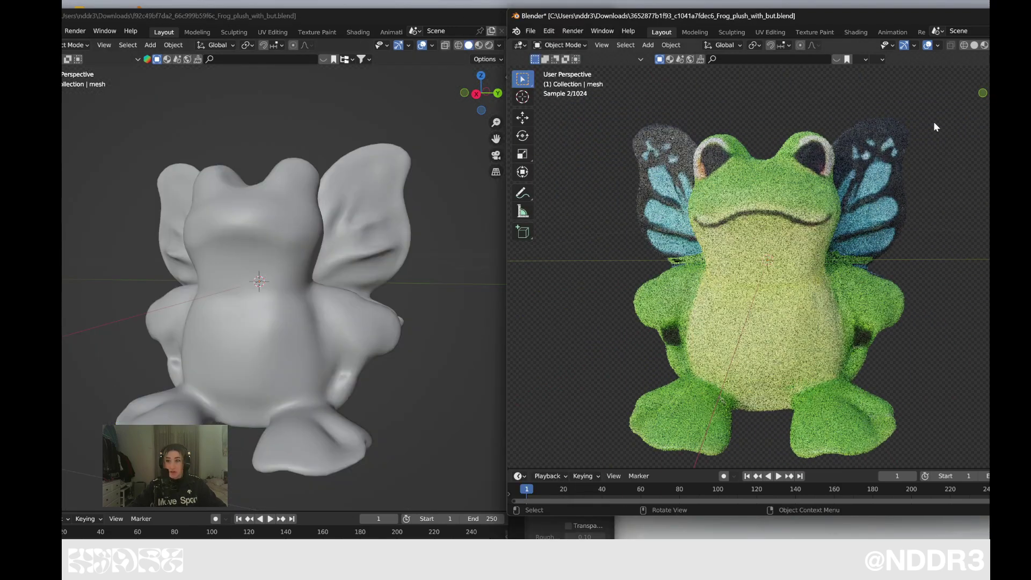
left_click(974, 45)
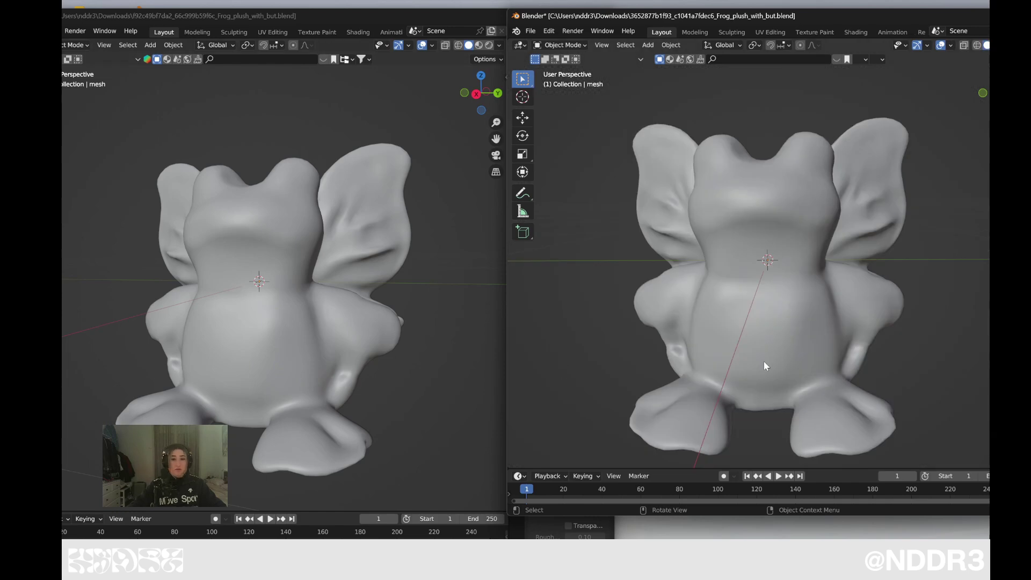
View the hi-res frog as an X-ray wireframe from front and three-quarter angles, then restore Rendered shading.
scroll(707, 357, "down", 1)
scroll(372, 315, "down", 1)
middle_click_drag(344, 339, 366, 339)
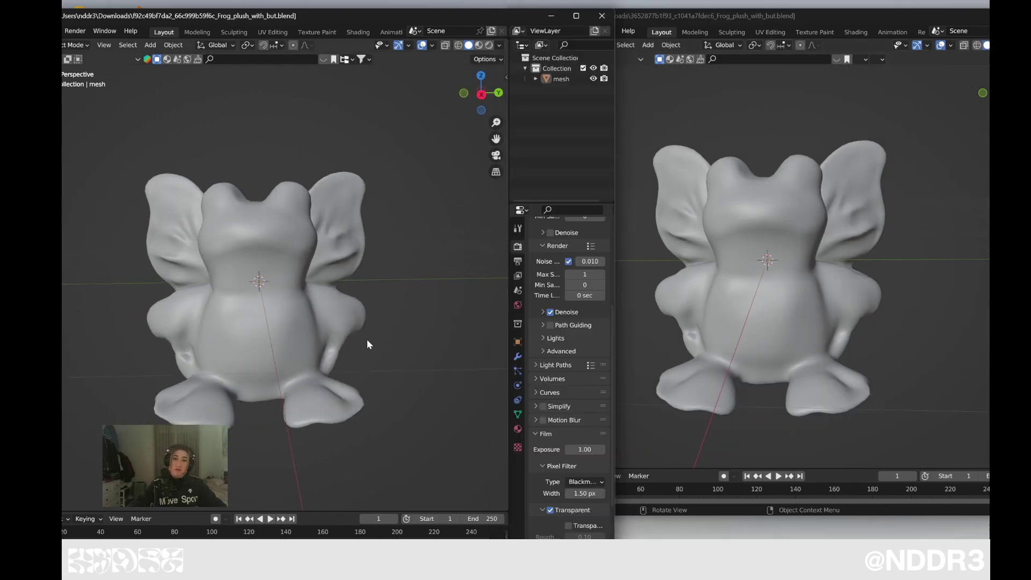
left_click(458, 45)
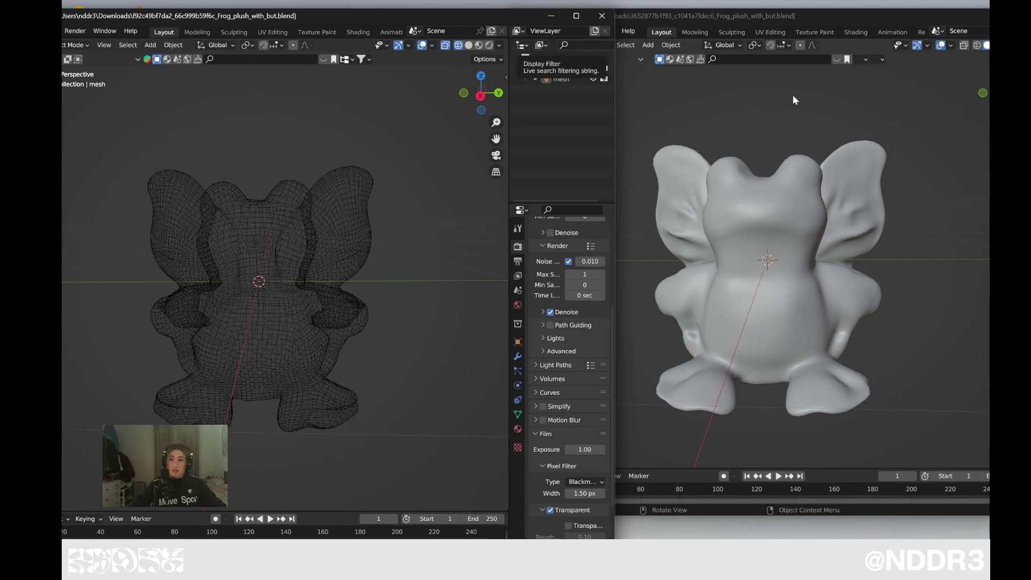
scroll(329, 288, "up", 2)
mouse_move(413, 251)
middle_mouse_down()
mouse_move(409, 285)
mouse_move(199, 258)
mouse_move(203, 207)
mouse_move(252, 184)
mouse_move(407, 224)
mouse_move(397, 269)
mouse_move(435, 226)
middle_mouse_up()
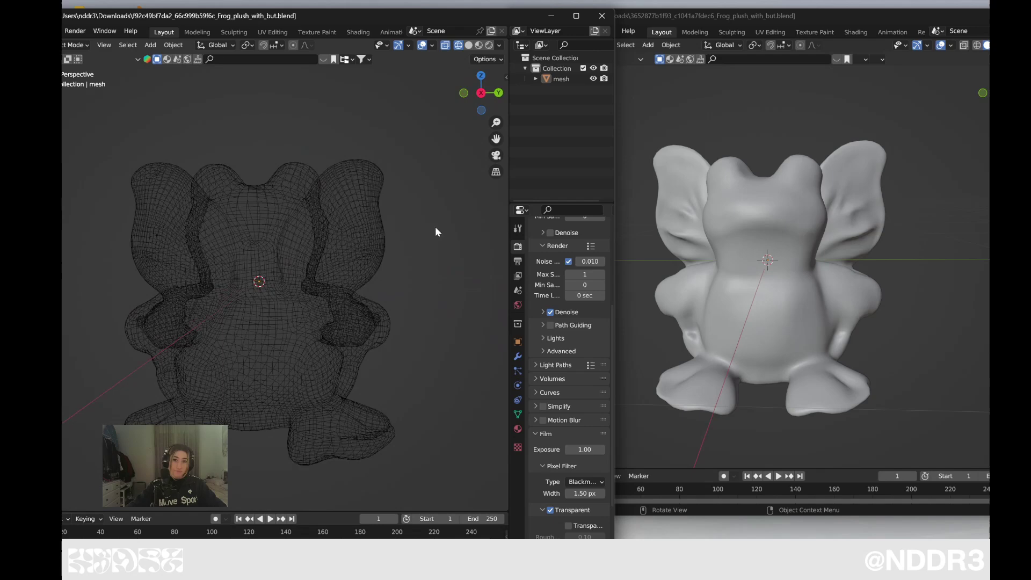
left_click(487, 46)
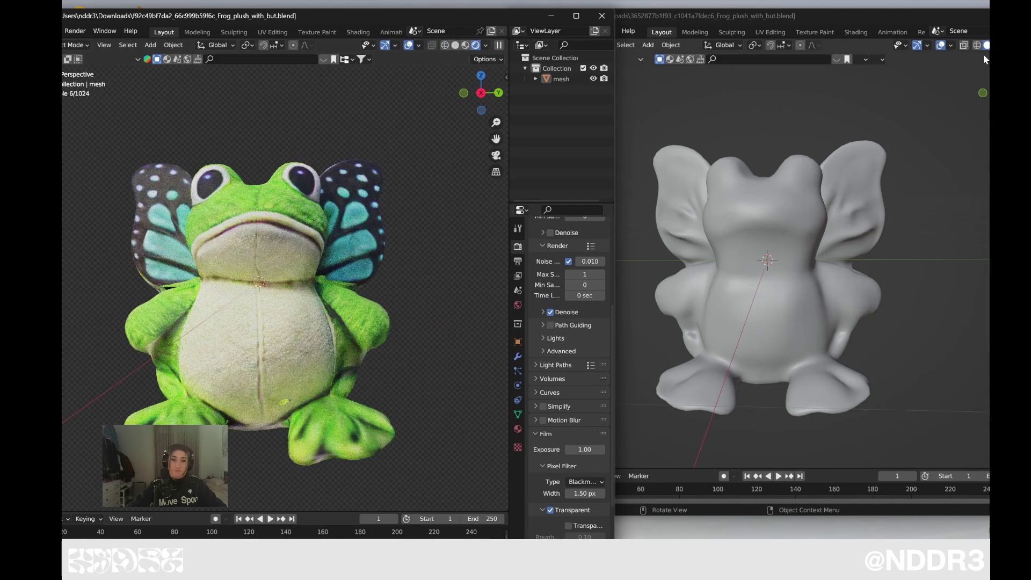
Render the standard frog too and orbit the hi-res frog to a higher front view.
left_click(936, 21)
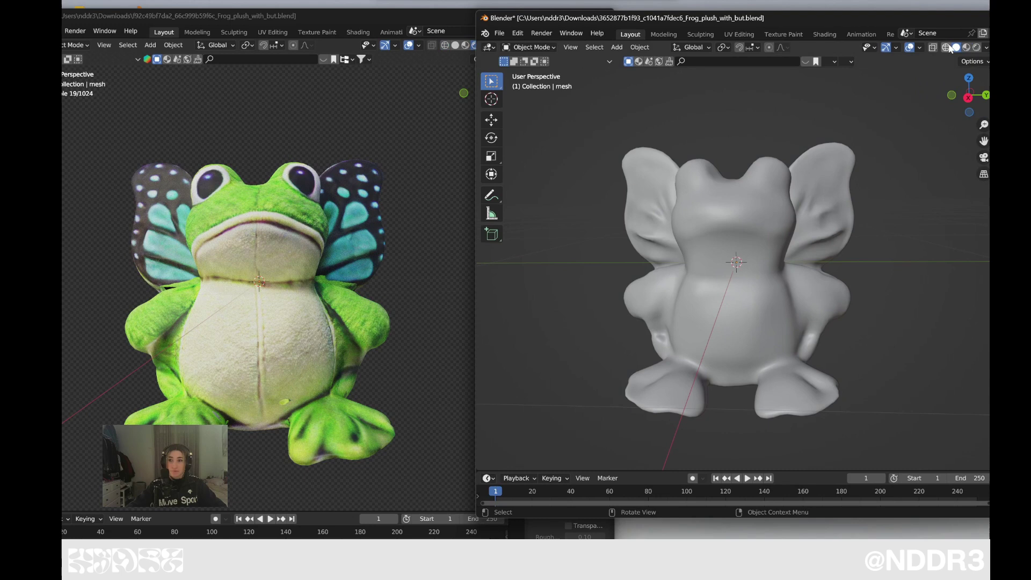
left_click(977, 47)
scroll(775, 295, "up", 1)
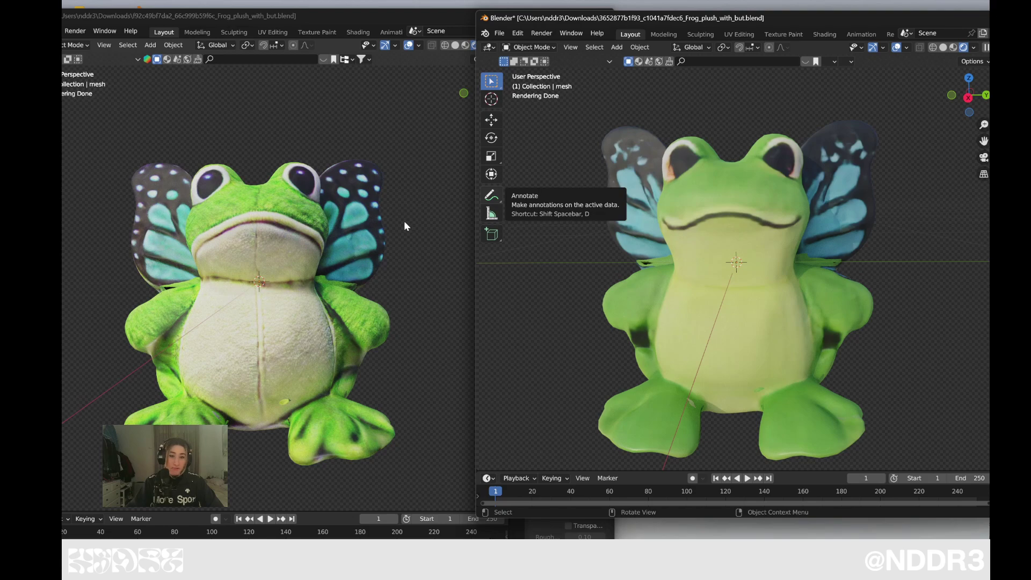
left_click(404, 194)
middle_click_drag(404, 195, 407, 214)
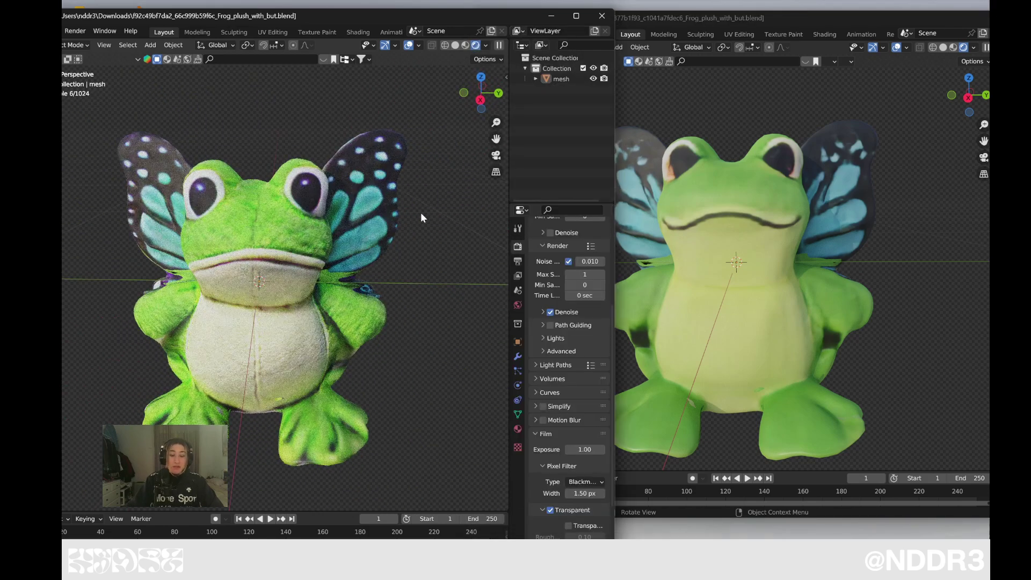
left_click(736, 95)
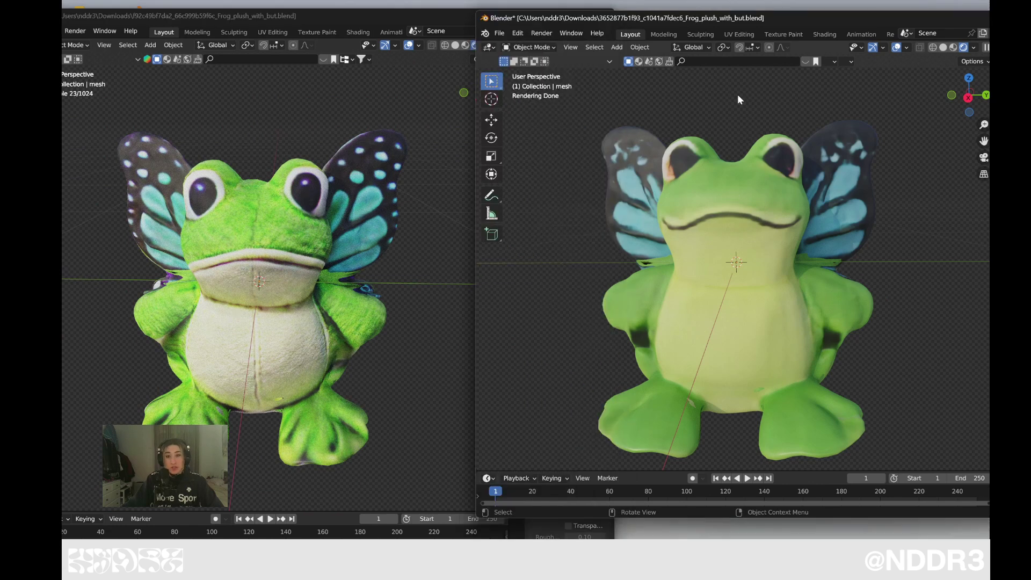